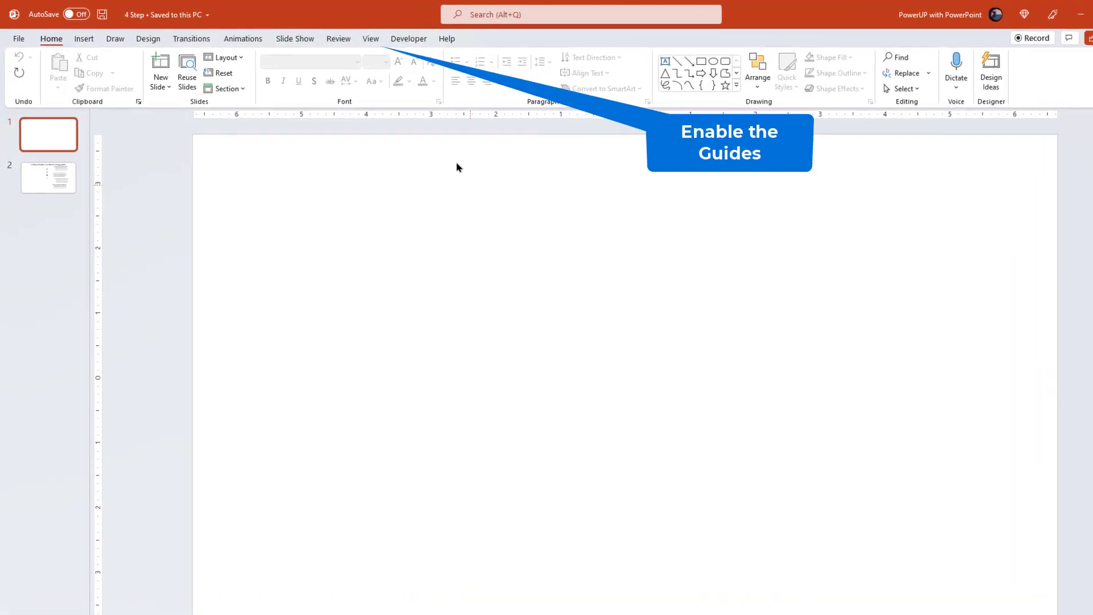
# Turn on Guides from the View tab so dashed centre lines cross the blank slide
pyautogui.click(351, 37)
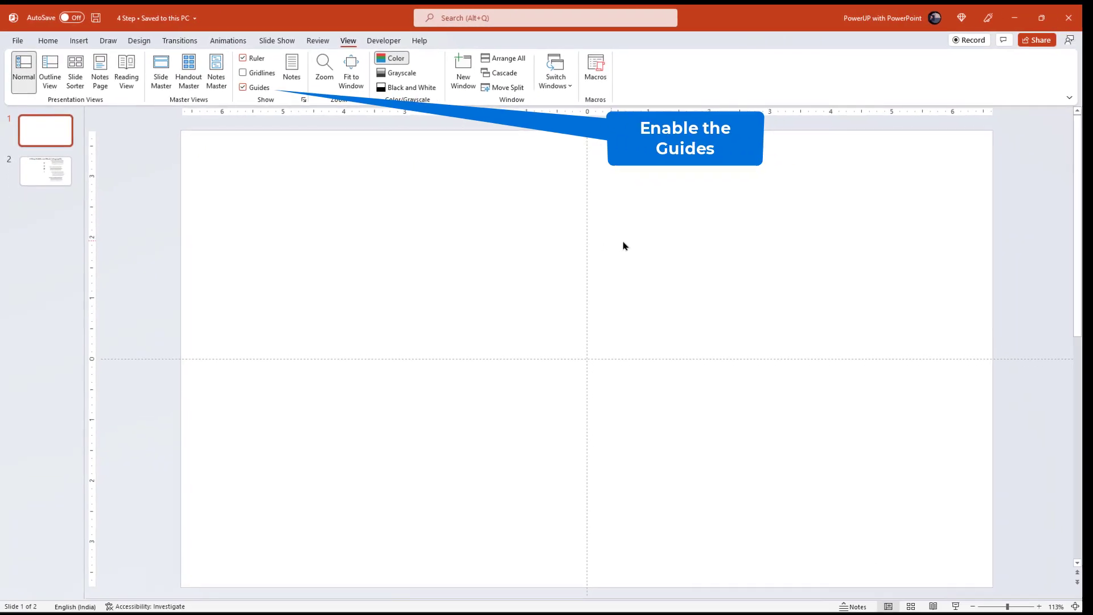
# Fill the slide background with a 90° two-stop linear gradient, white to dark blue-grey
pyautogui.rightClick(628, 234)
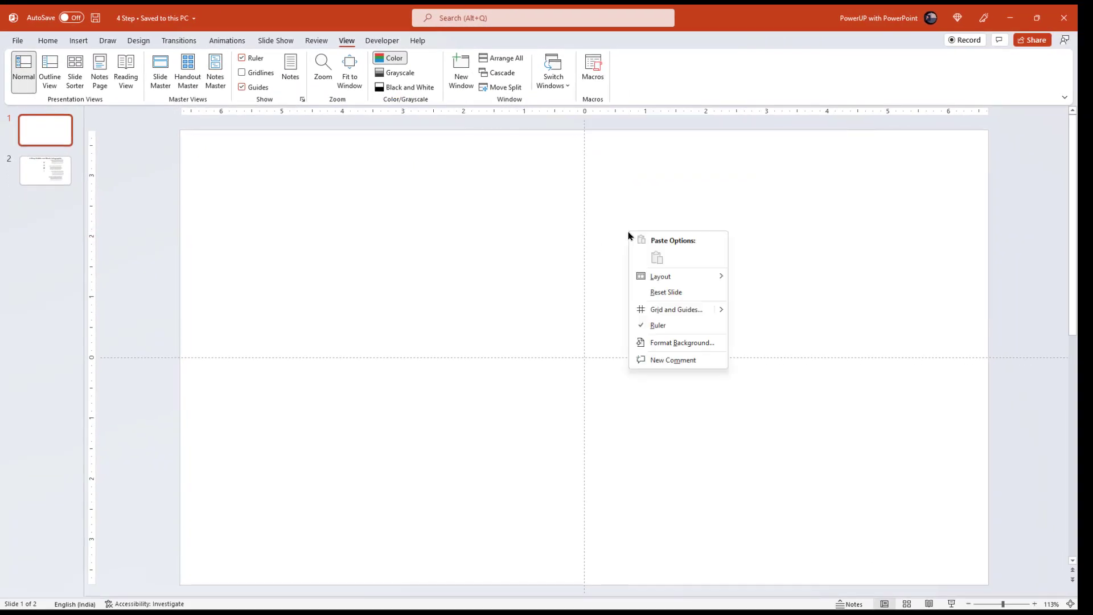
pyautogui.click(667, 343)
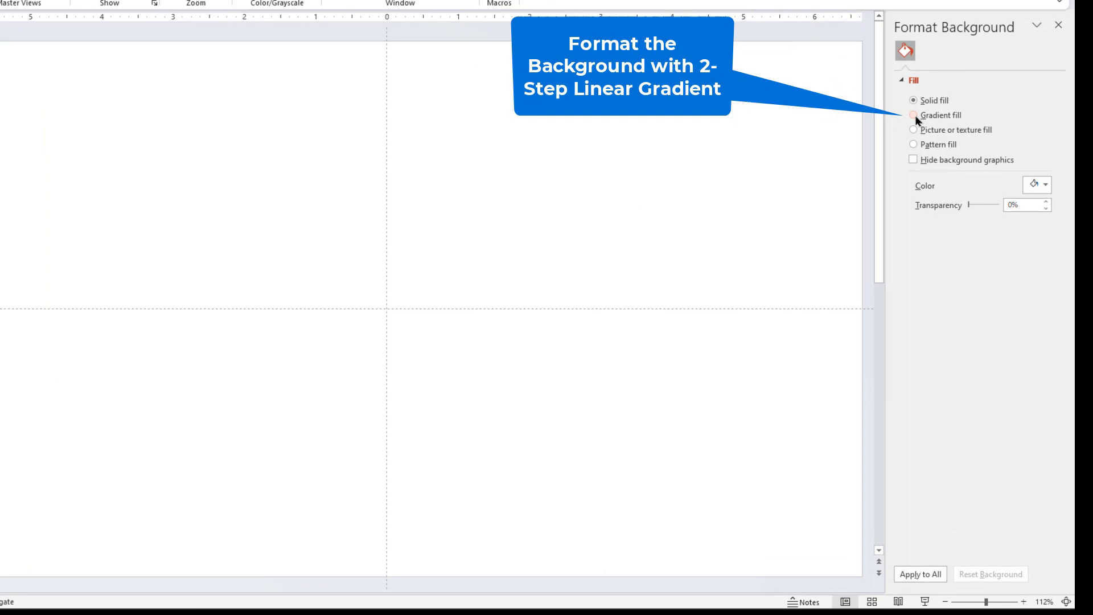
pyautogui.click(934, 172)
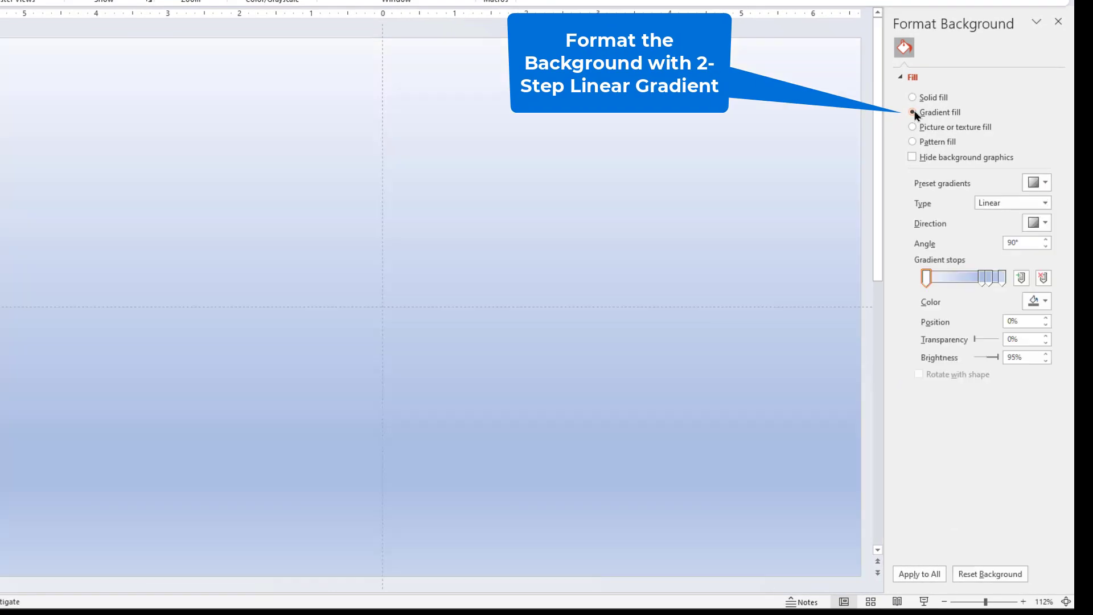
pyautogui.click(1044, 278)
pyautogui.click(1045, 301)
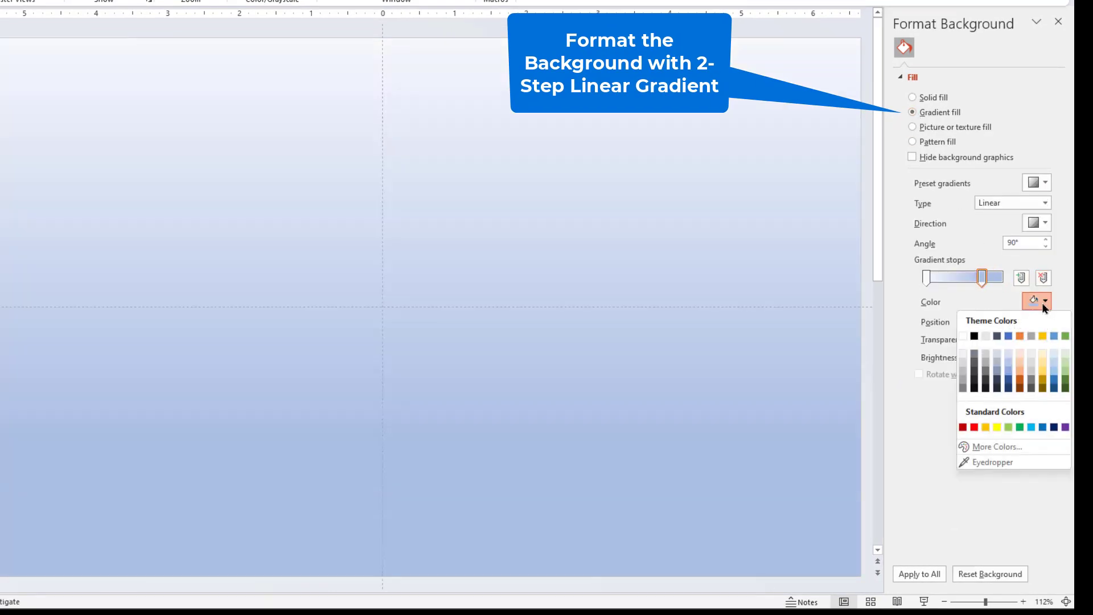
pyautogui.click(997, 371)
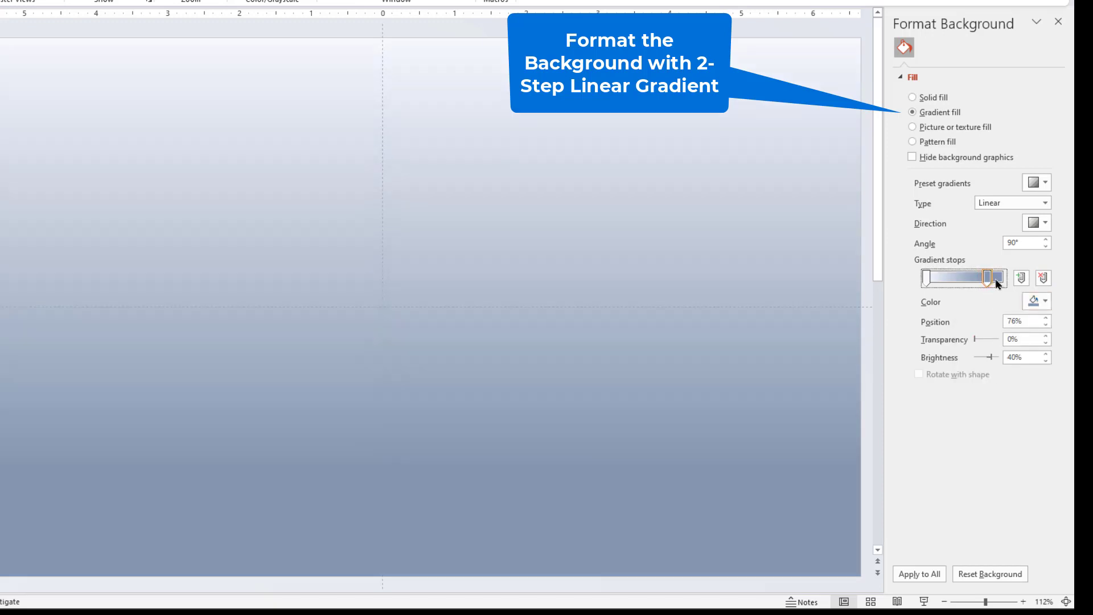
pyautogui.moveTo(982, 277); pyautogui.dragTo(1004, 278)
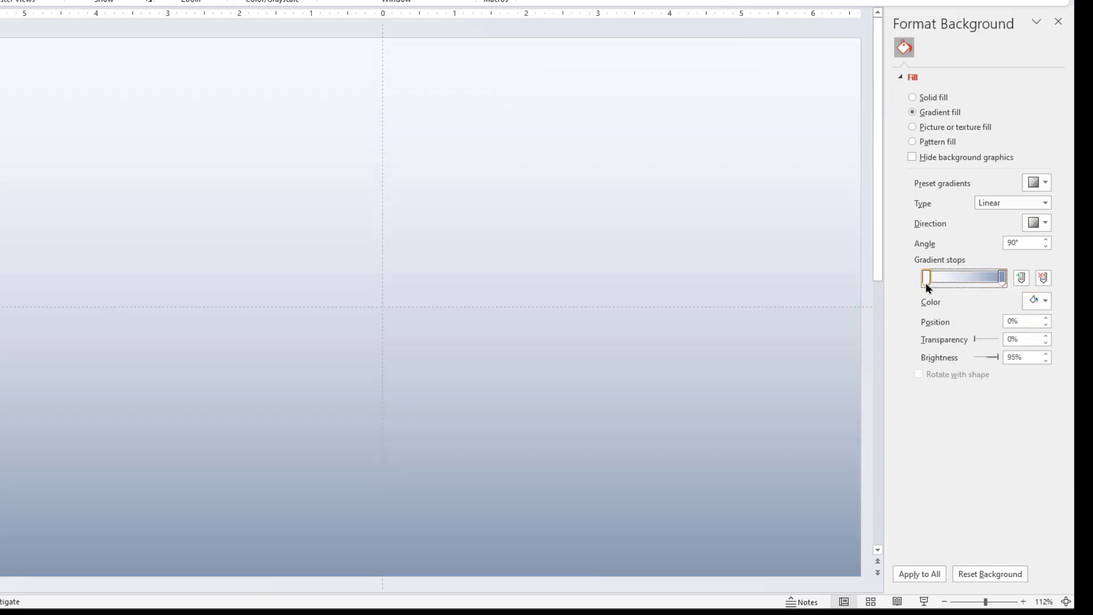
pyautogui.click(1040, 306)
pyautogui.click(963, 337)
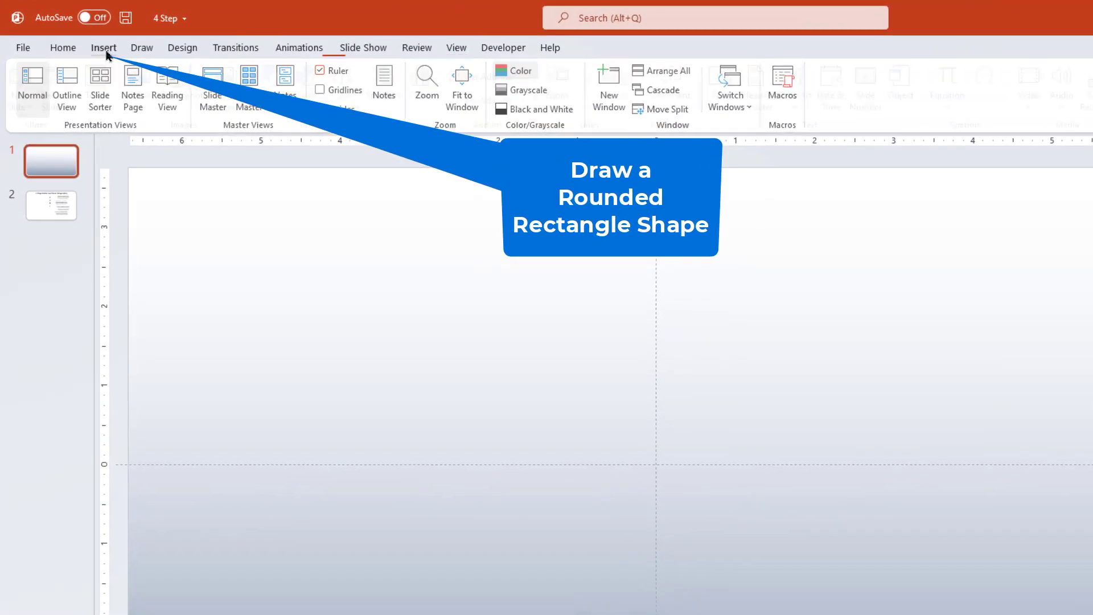
# Draw a rounded rectangle on the left side of the slide
pyautogui.click(80, 36)
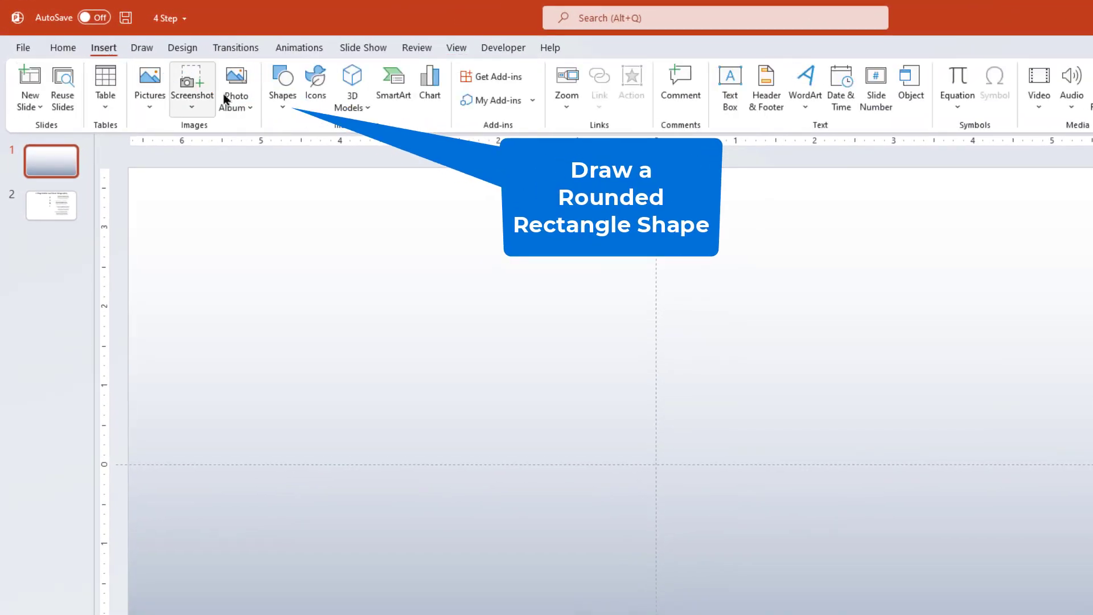
pyautogui.click(281, 106)
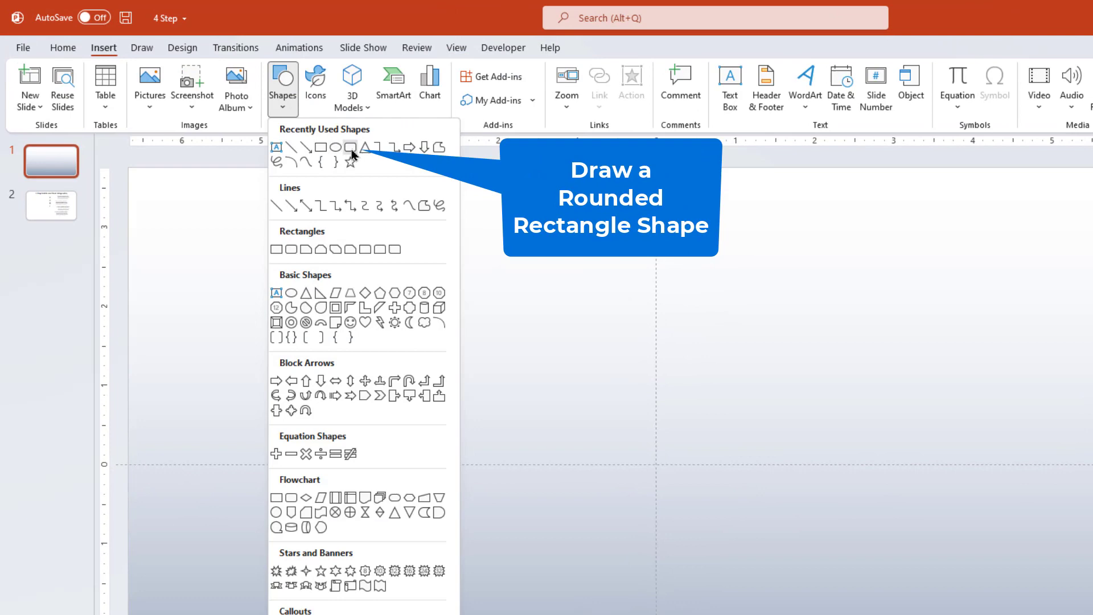
pyautogui.click(351, 153)
pyautogui.moveTo(371, 162); pyautogui.dragTo(431, 271)
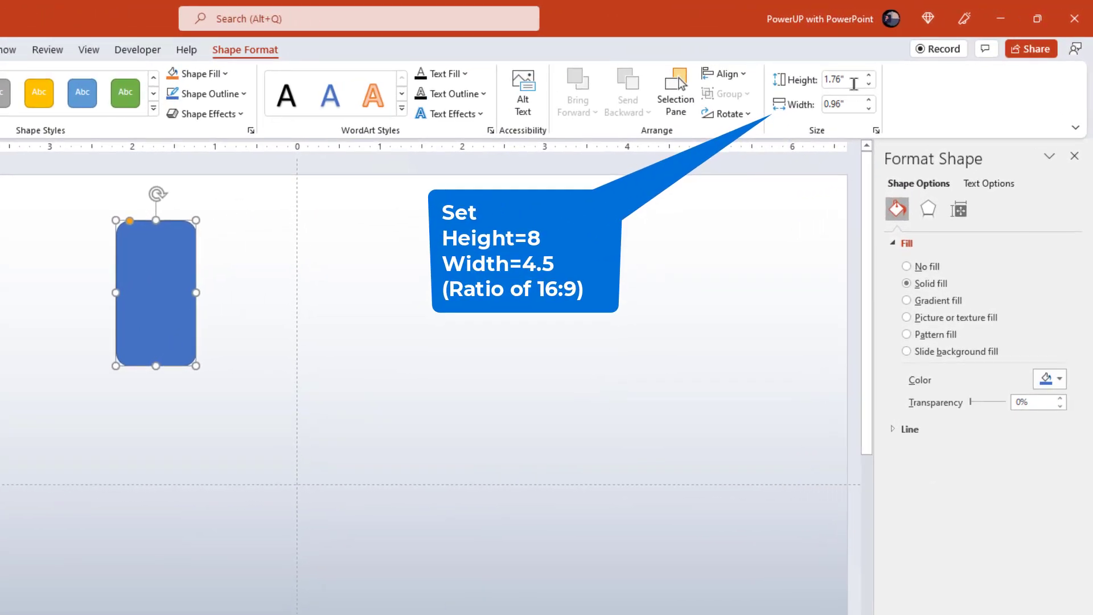
# Size the rounded rectangle to 8" tall and 4.5" wide
pyautogui.click(914, 64)
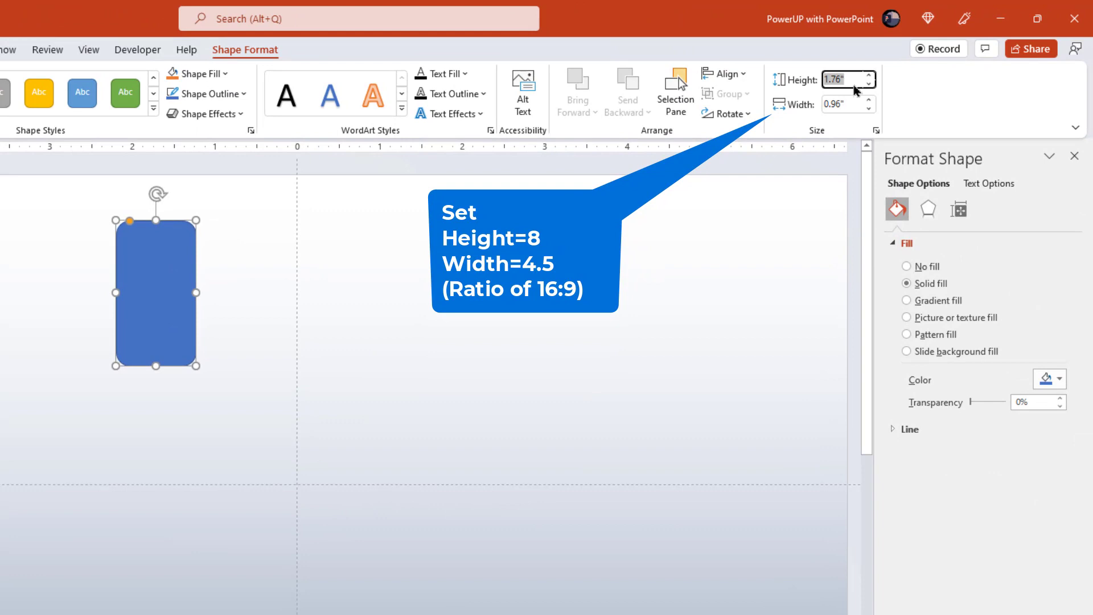
pyautogui.write('8')
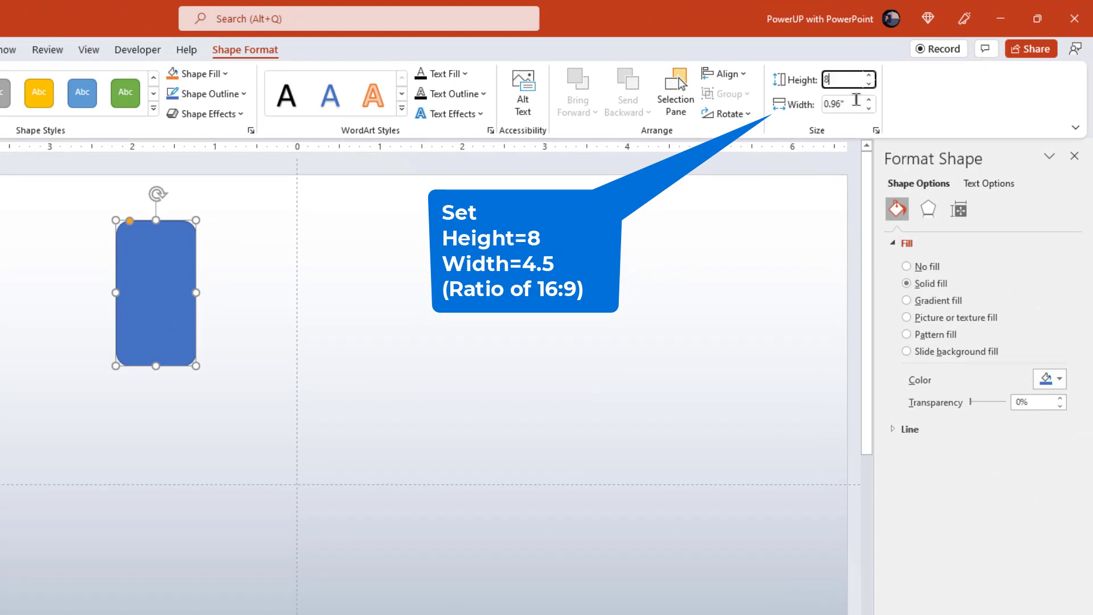
pyautogui.press('Tab')
pyautogui.write('4.5')
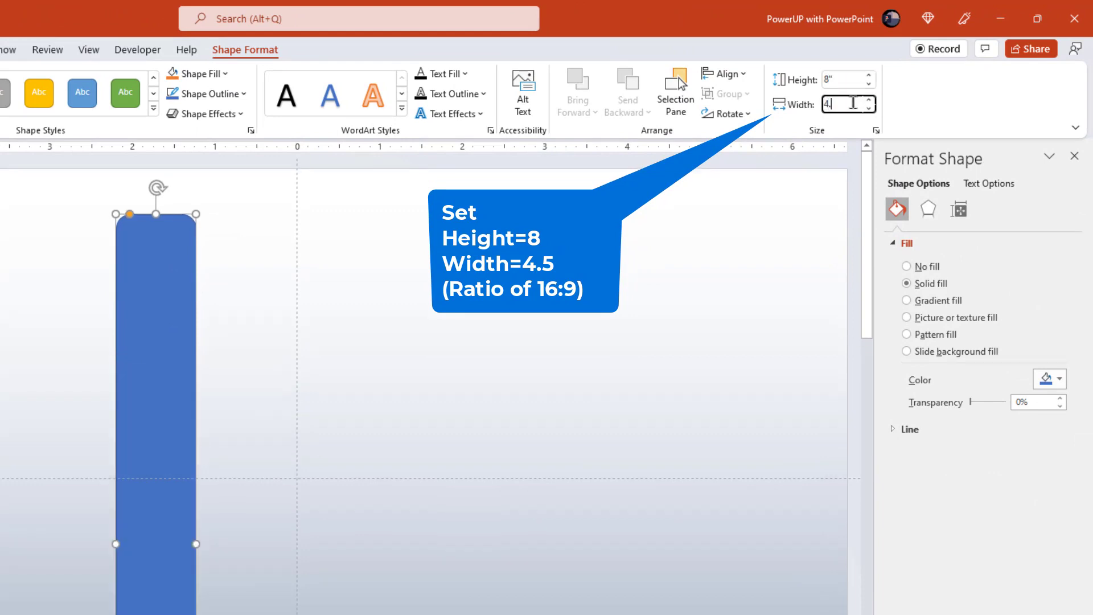
pyautogui.press('Return')
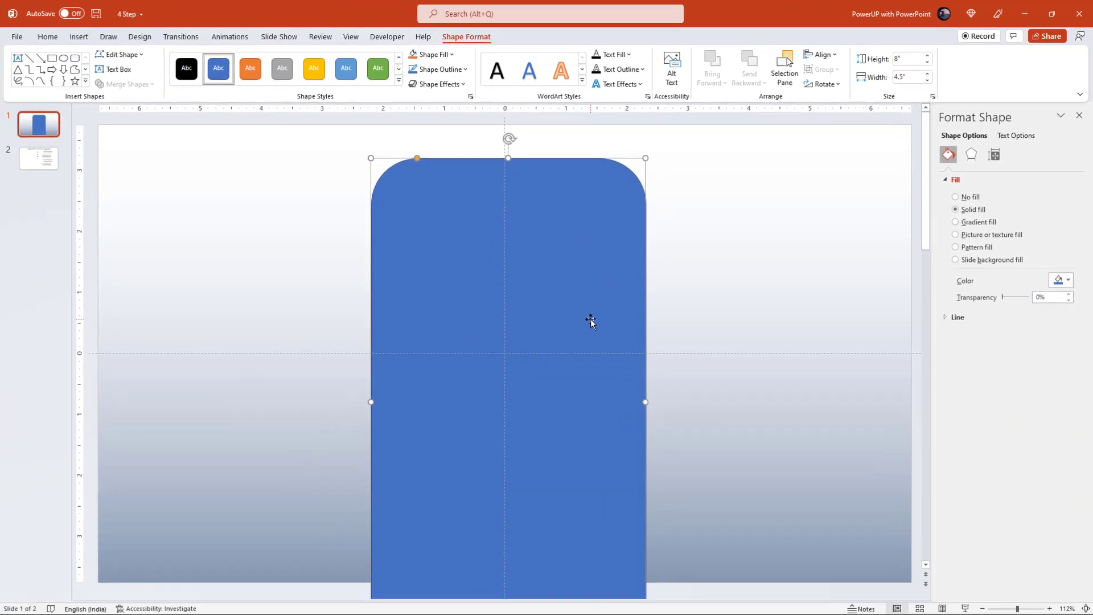
# Shrink the rectangle proportionally to 3.49" by 6.21" and place it left of centre
pyautogui.scroll(-1, 577, 349)
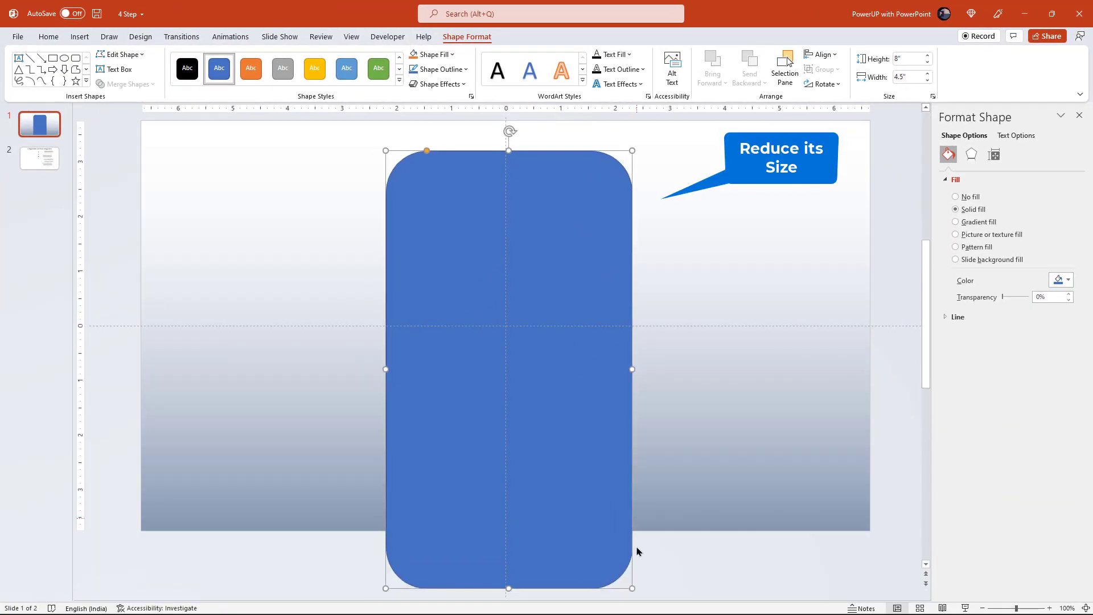
pyautogui.moveTo(627, 590)
pyautogui.mouseDown()
pyautogui.moveTo(615, 538)
pyautogui.moveTo(580, 490)
pyautogui.mouseUp()
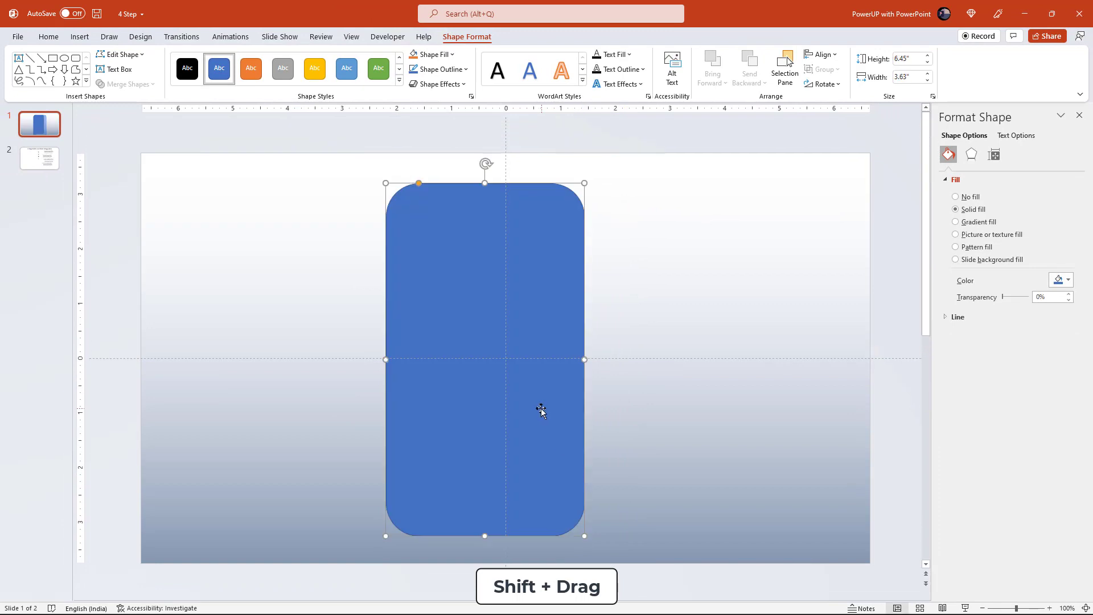
pyautogui.moveTo(539, 410); pyautogui.dragTo(456, 395)
pyautogui.moveTo(499, 521); pyautogui.dragTo(493, 508)
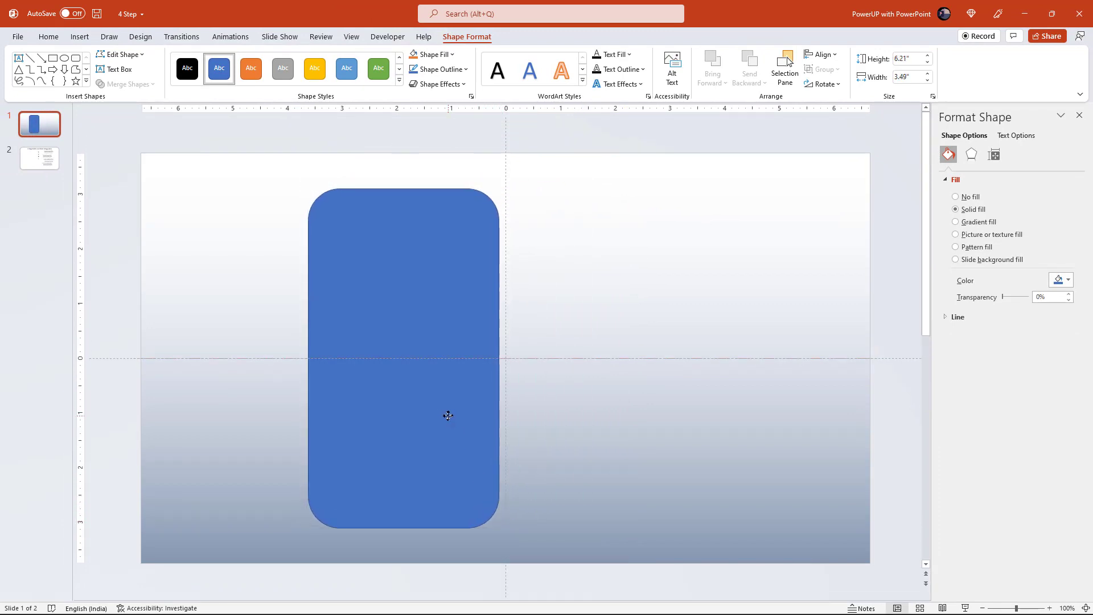
pyautogui.moveTo(442, 402); pyautogui.dragTo(447, 418)
pyautogui.moveTo(337, 191); pyautogui.dragTo(334, 188)
# Remove the rectangle's outline and fill it dark grey
pyautogui.click(438, 69)
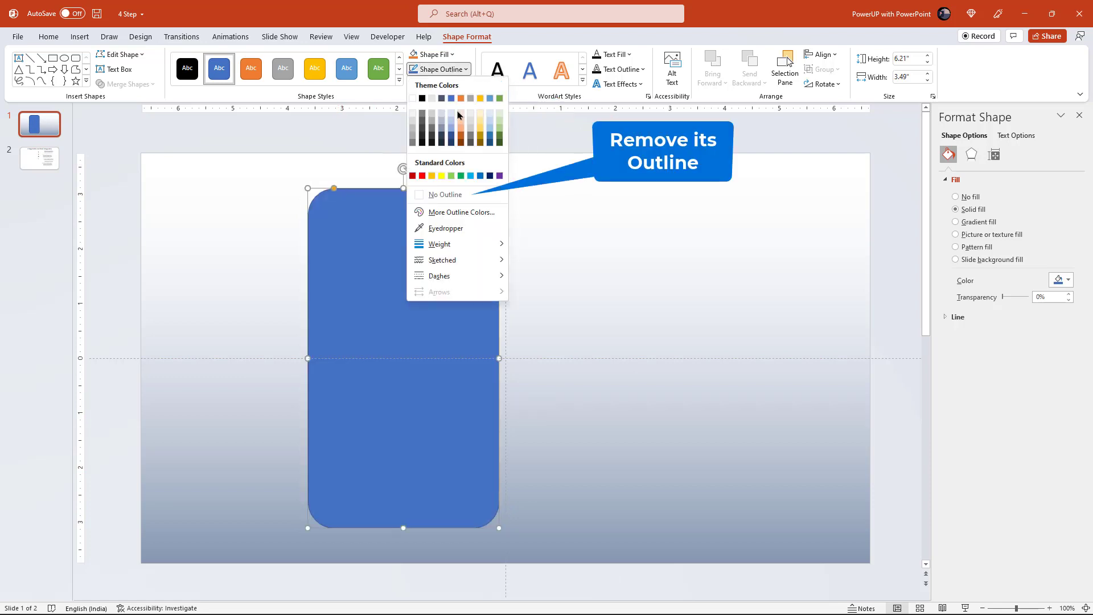
pyautogui.click(448, 195)
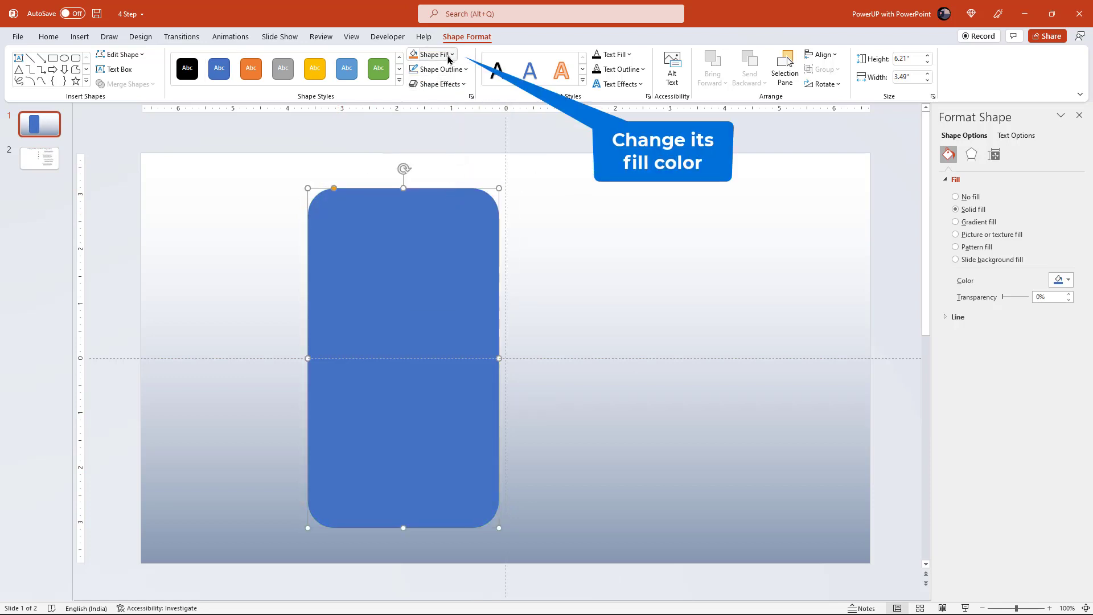
pyautogui.click(447, 54)
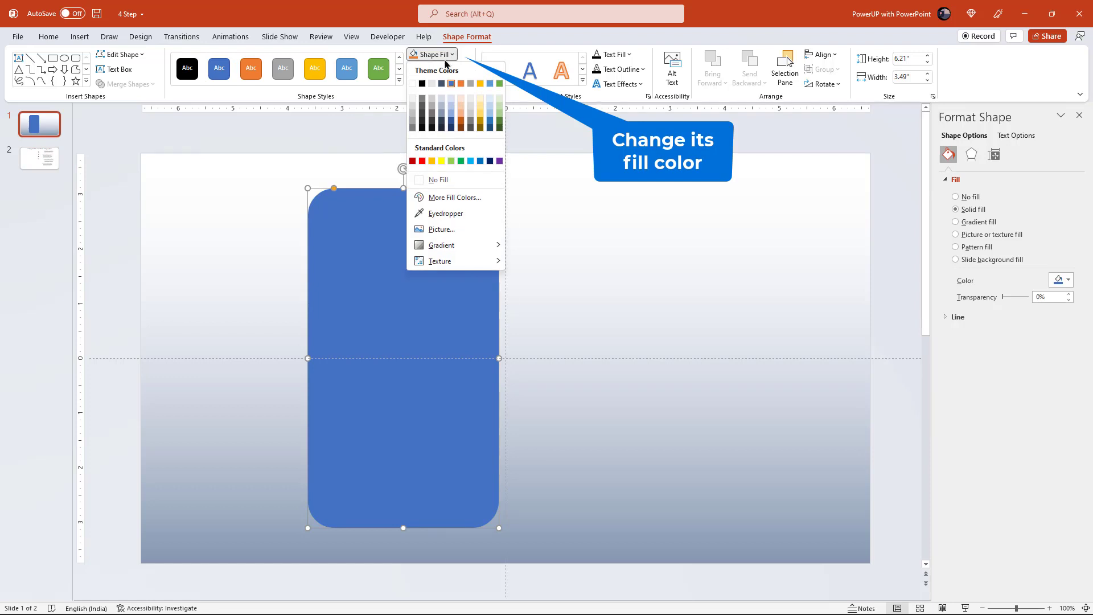
pyautogui.click(422, 114)
pyautogui.click(584, 254)
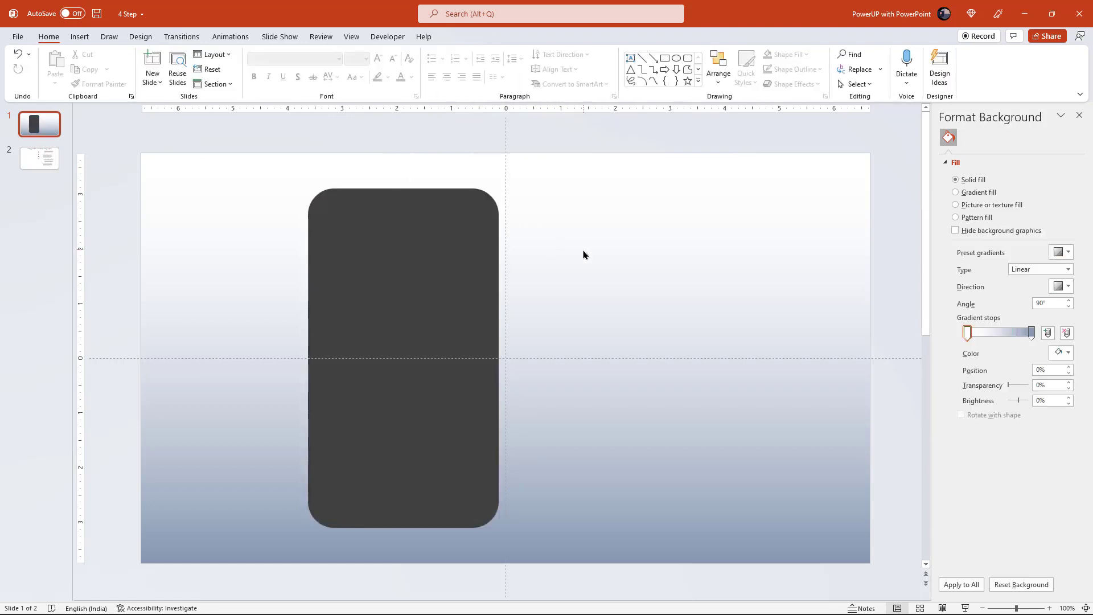
# Duplicate the dark rounded rectangle and fill the copy white
pyautogui.click(436, 316)
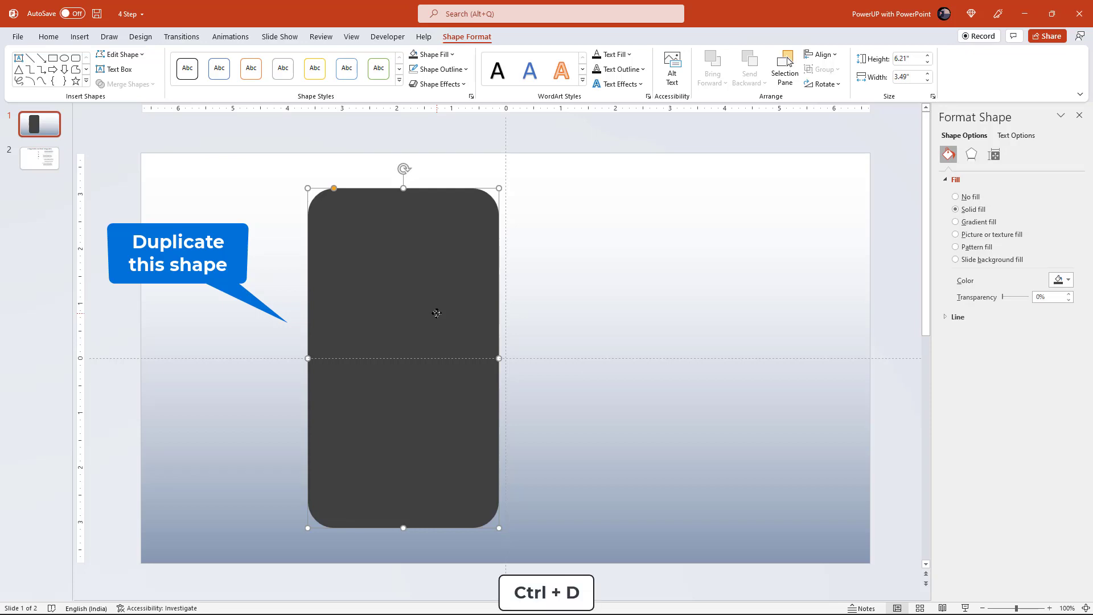
pyautogui.hotkey('ctrl', 'd')
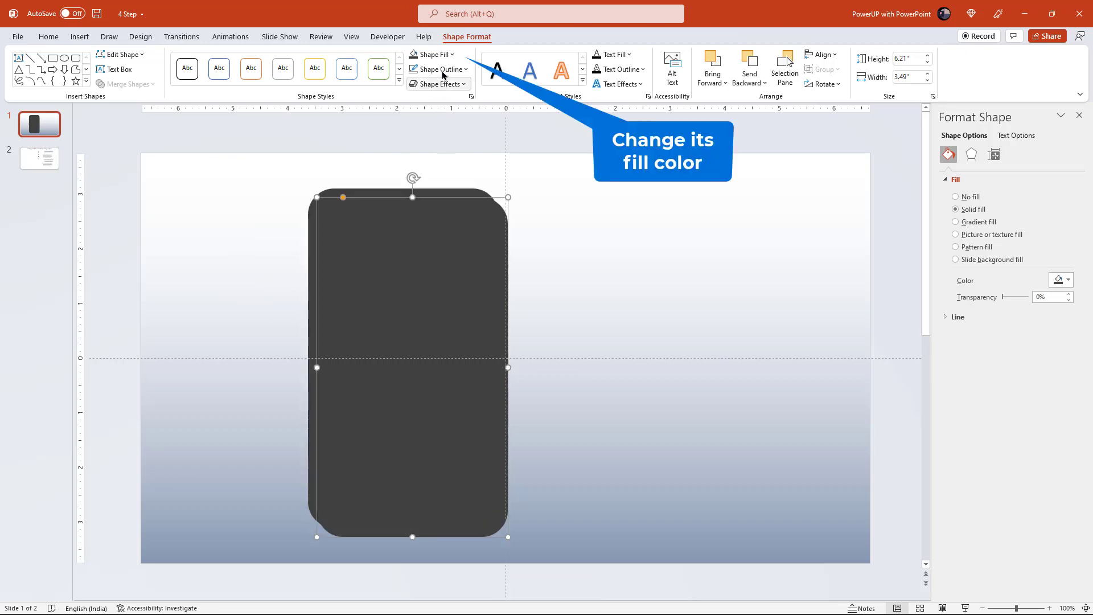
pyautogui.click(439, 55)
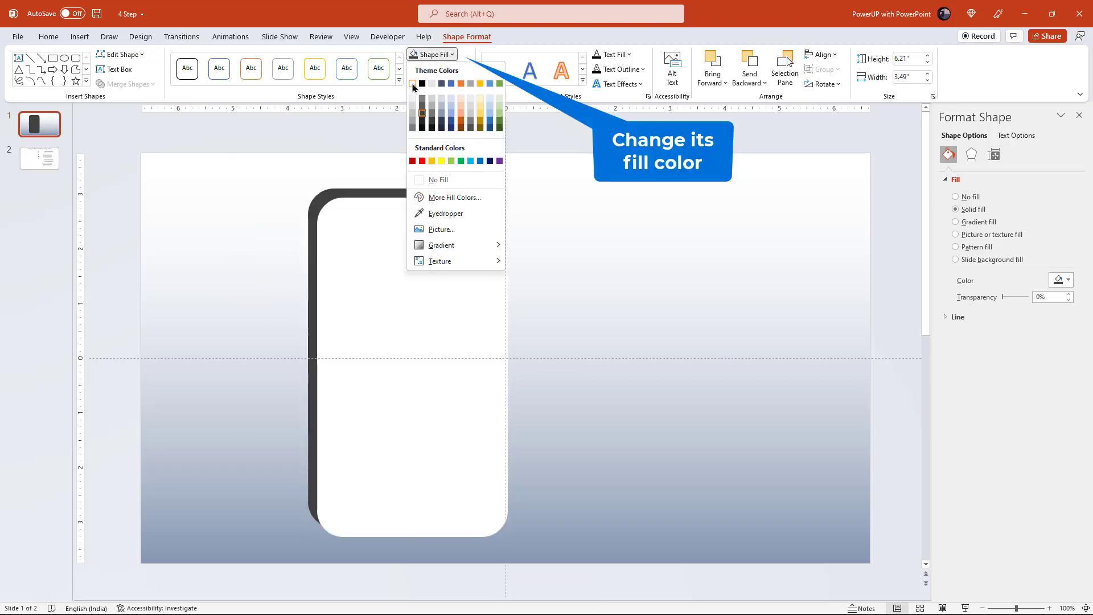
pyautogui.click(412, 83)
# Shrink the white copy to 6.03" by 3.39" and centre it inside the dark frame
pyautogui.moveTo(510, 538); pyautogui.dragTo(505, 531)
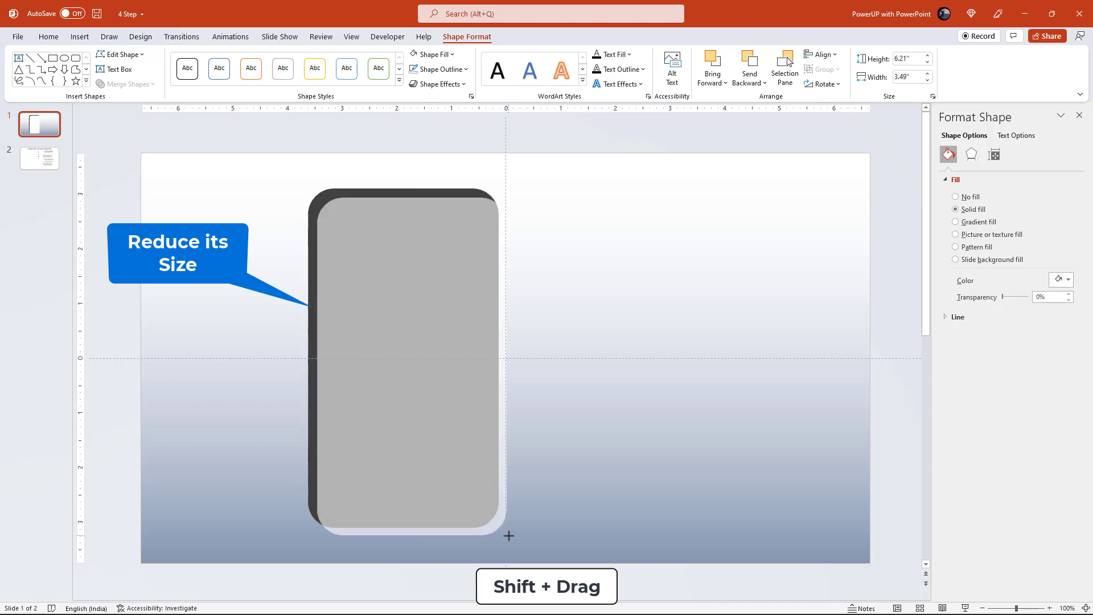
pyautogui.moveTo(464, 472); pyautogui.dragTo(456, 465)
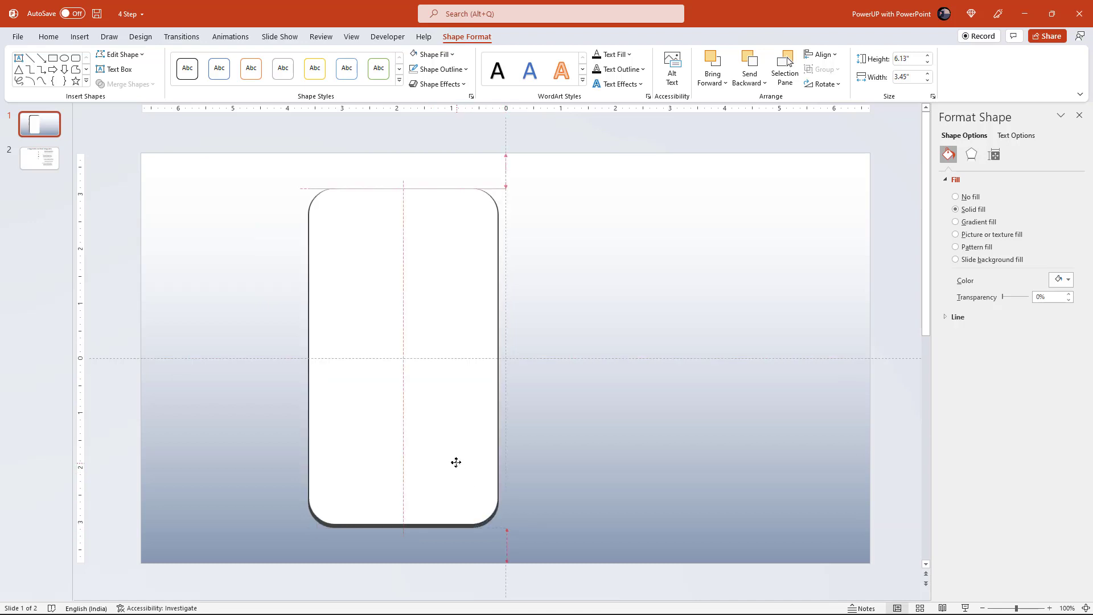
pyautogui.moveTo(498, 522); pyautogui.dragTo(493, 519)
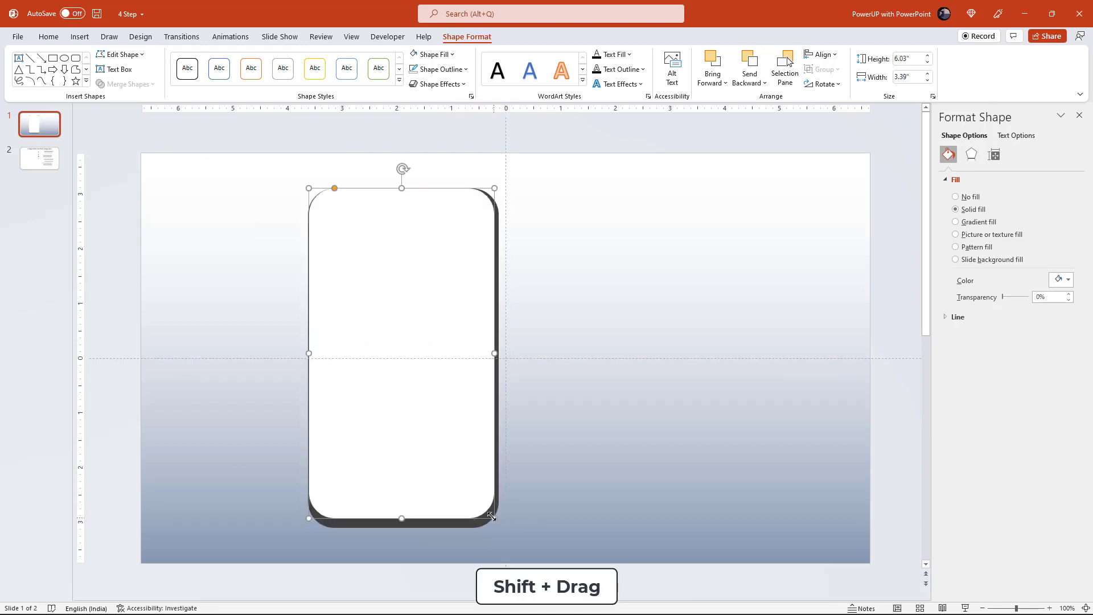
pyautogui.moveTo(444, 446); pyautogui.dragTo(445, 424)
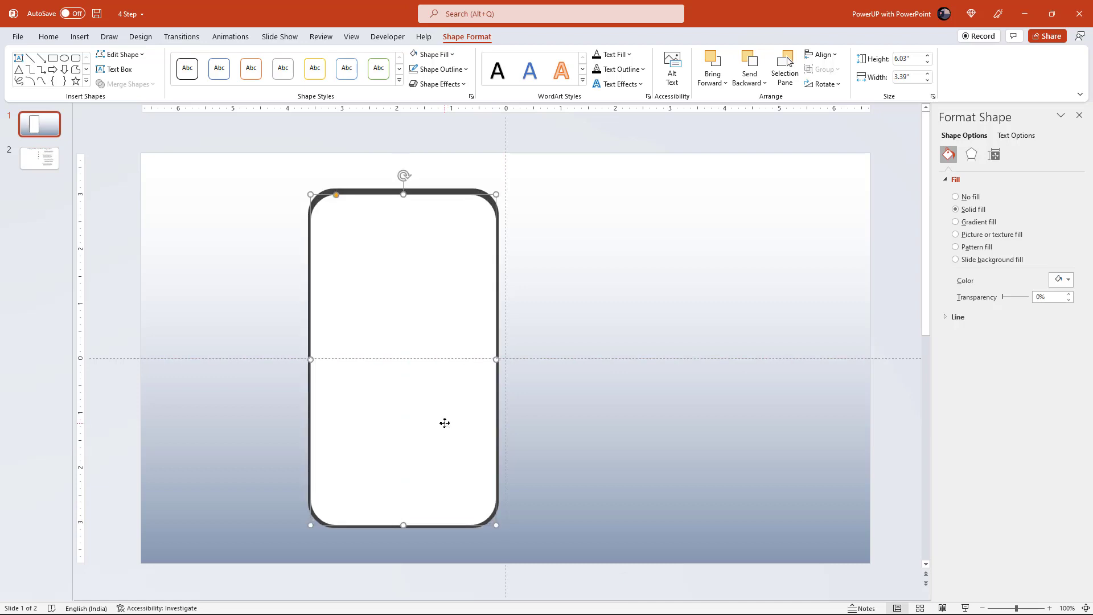
pyautogui.click(540, 398)
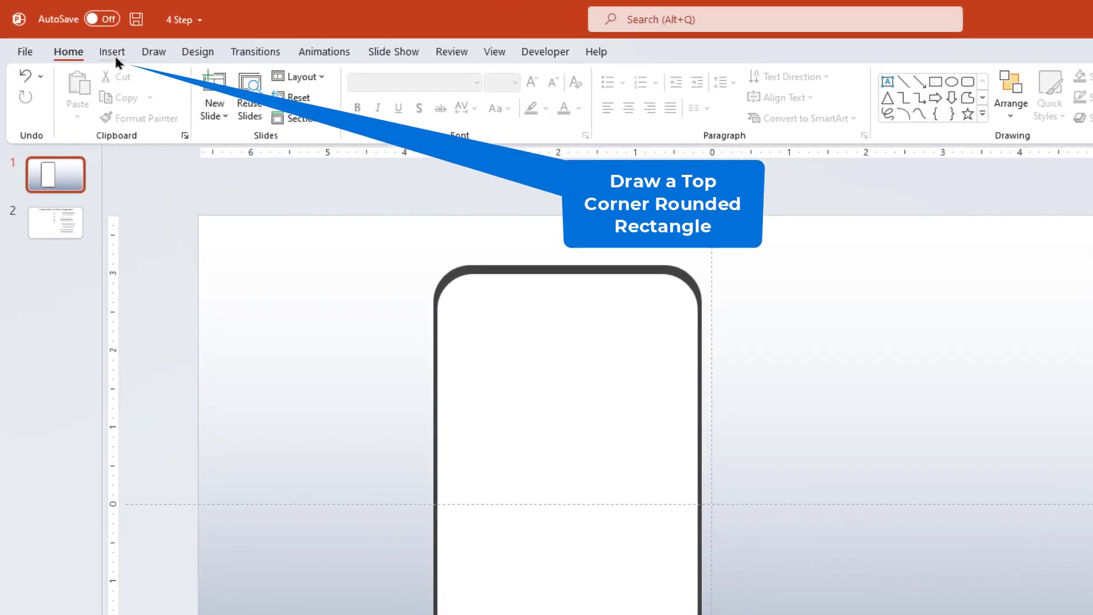
# Draw a top-corners-rounded rectangle beside the phone and rotate it 180°
pyautogui.click(111, 52)
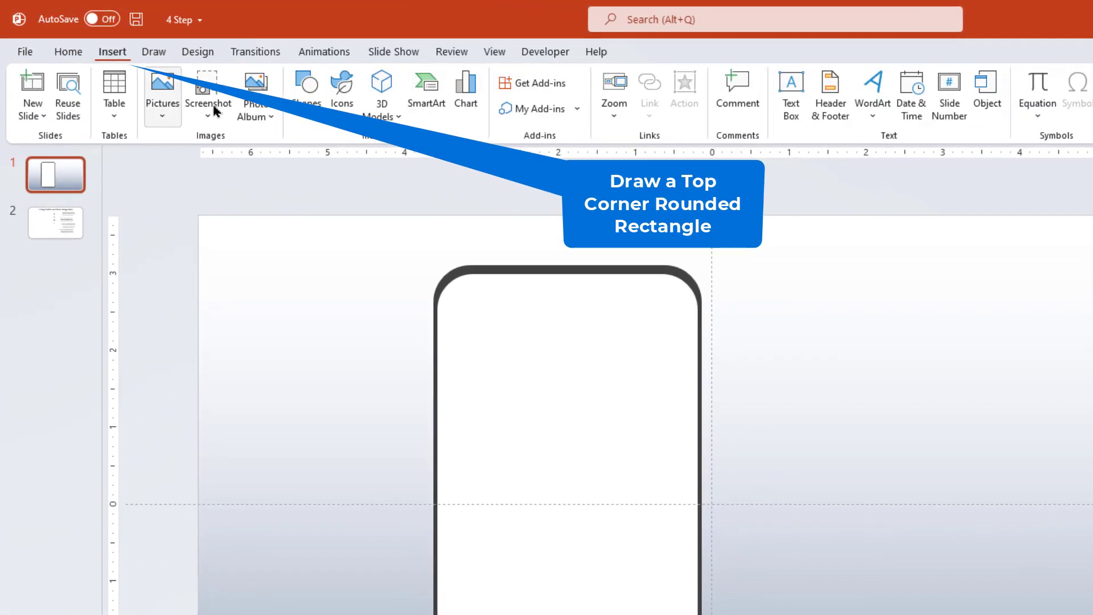
pyautogui.click(300, 116)
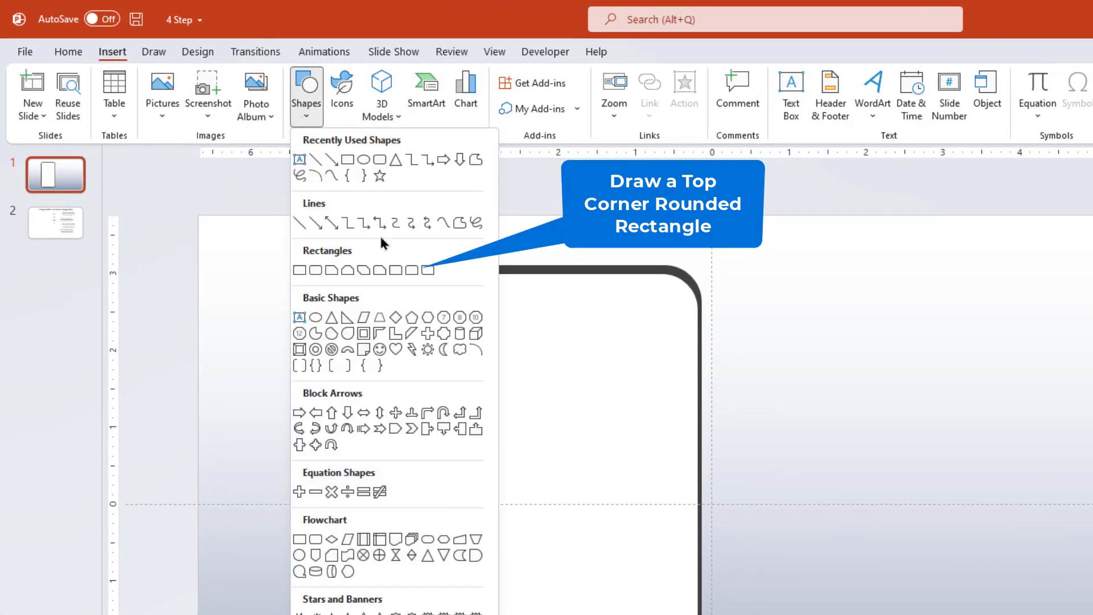
pyautogui.click(412, 270)
pyautogui.moveTo(551, 239)
pyautogui.mouseDown()
pyautogui.moveTo(642, 271)
pyautogui.moveTo(628, 244)
pyautogui.moveTo(595, 264)
pyautogui.moveTo(647, 250)
pyautogui.mouseUp()
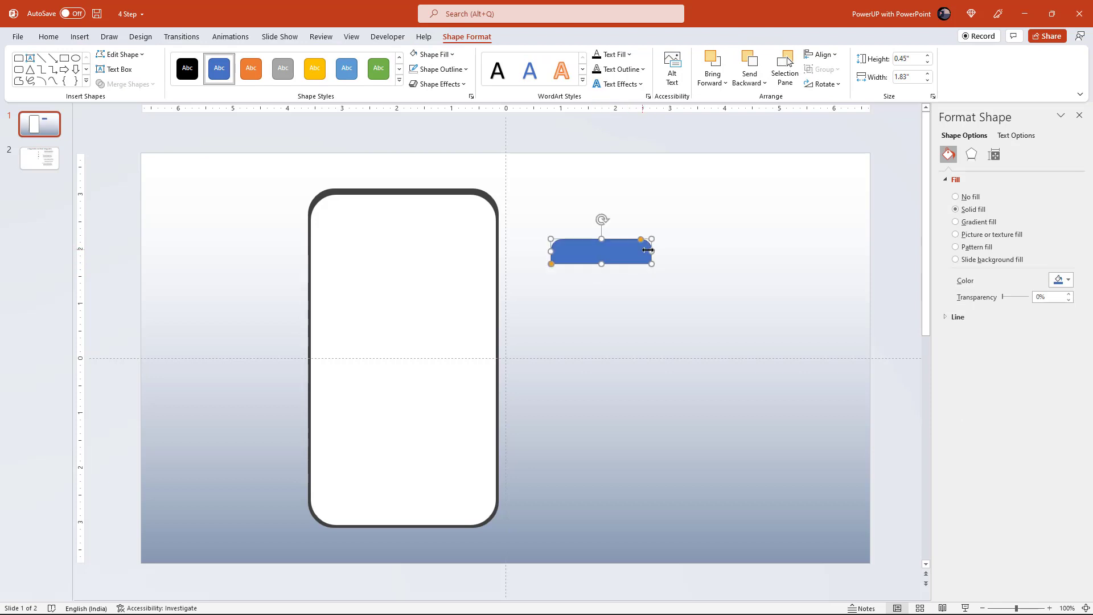
pyautogui.moveTo(602, 220); pyautogui.dragTo(596, 286)
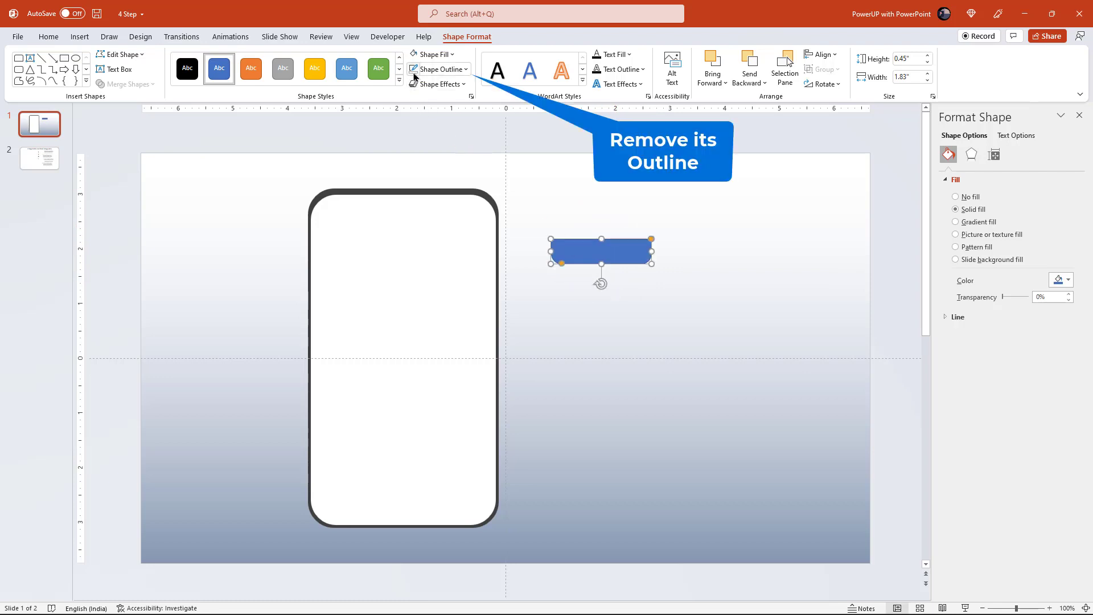
# Fill the notch dark grey and move it onto the phone's top edge
pyautogui.click(428, 55)
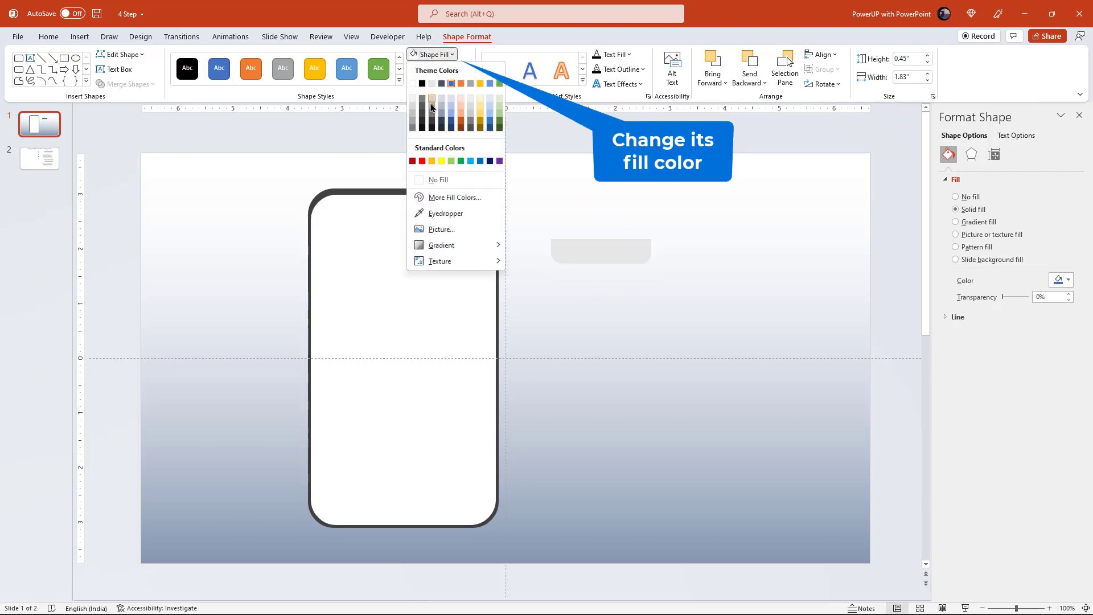
pyautogui.click(431, 121)
pyautogui.moveTo(600, 258); pyautogui.dragTo(404, 205)
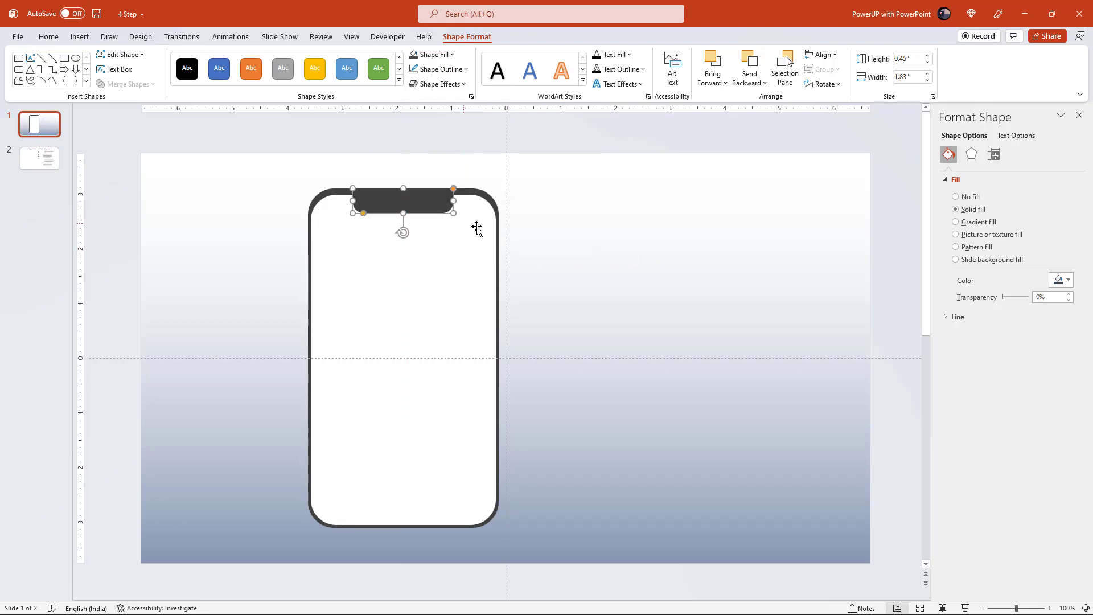
pyautogui.click(558, 254)
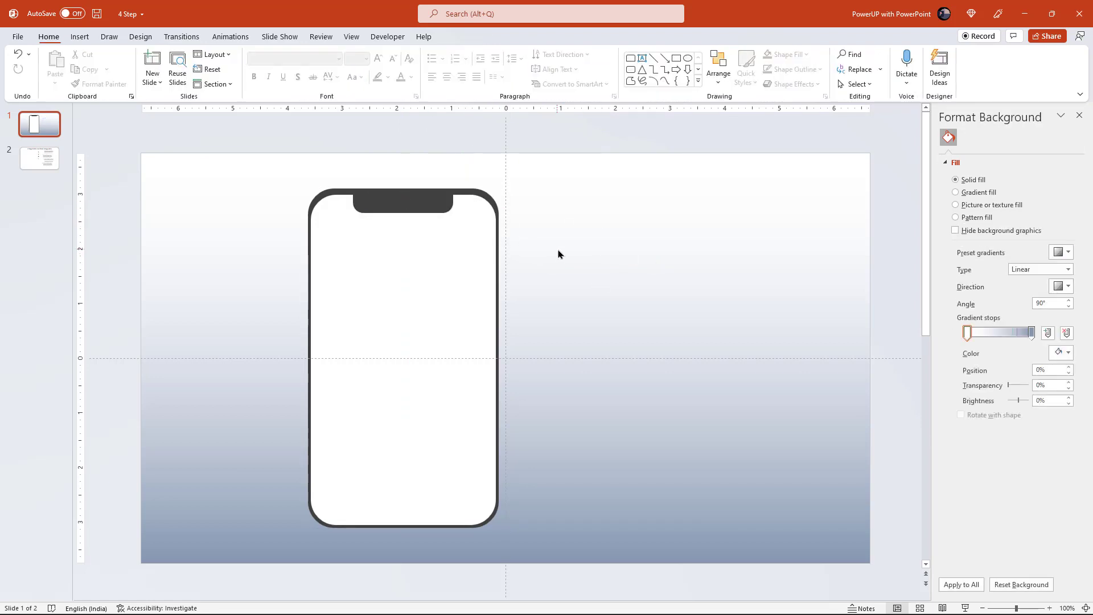
# Shorten the notch to 0.4" tall at 1.83" wide
pyautogui.click(416, 203)
pyautogui.keyDown('ctrl'); pyautogui.scroll(2, 398, 222); pyautogui.keyUp('ctrl')
pyautogui.keyDown('ctrl'); pyautogui.scroll(1, 425, 219); pyautogui.keyUp('ctrl')
pyautogui.keyDown('ctrl'); pyautogui.scroll(2, 490, 211); pyautogui.keyUp('ctrl')
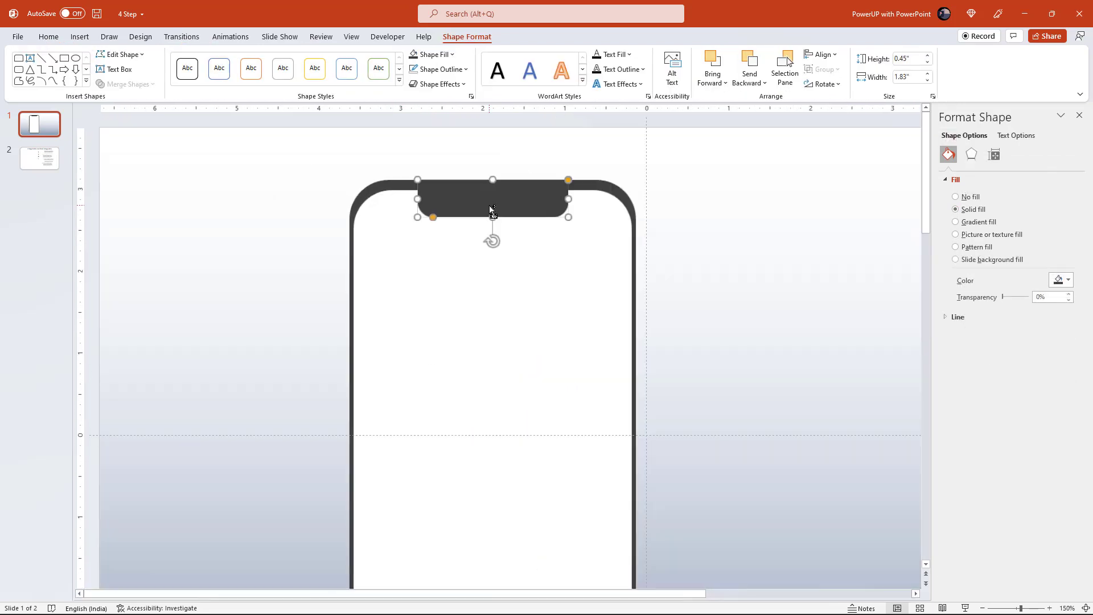
pyautogui.keyDown('ctrl'); pyautogui.scroll(5, 491, 210); pyautogui.keyUp('ctrl')
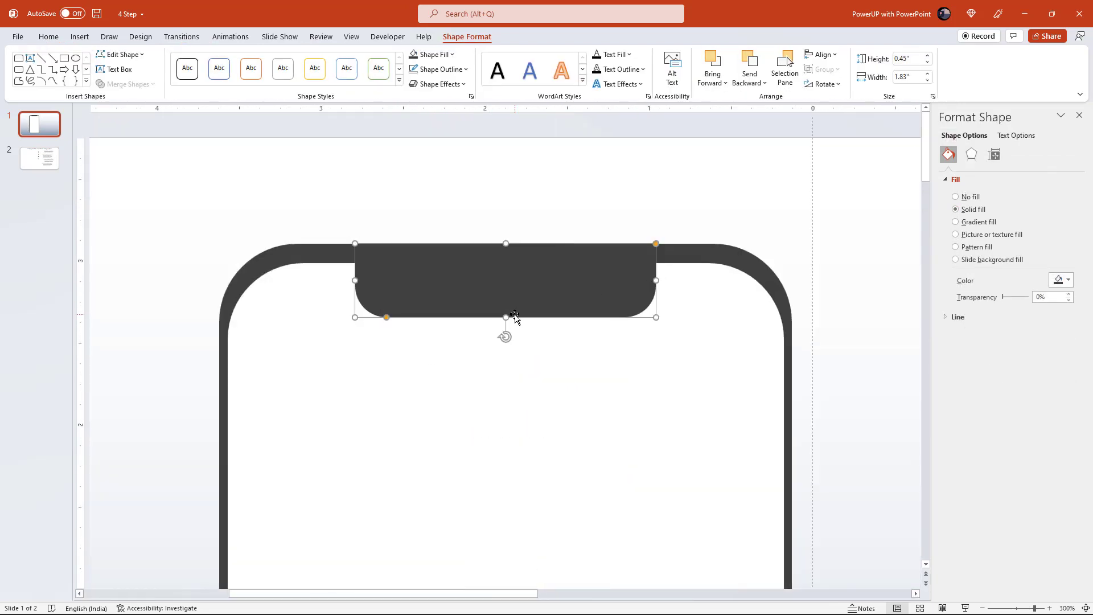
pyautogui.moveTo(505, 317); pyautogui.dragTo(508, 304)
pyautogui.click(418, 222)
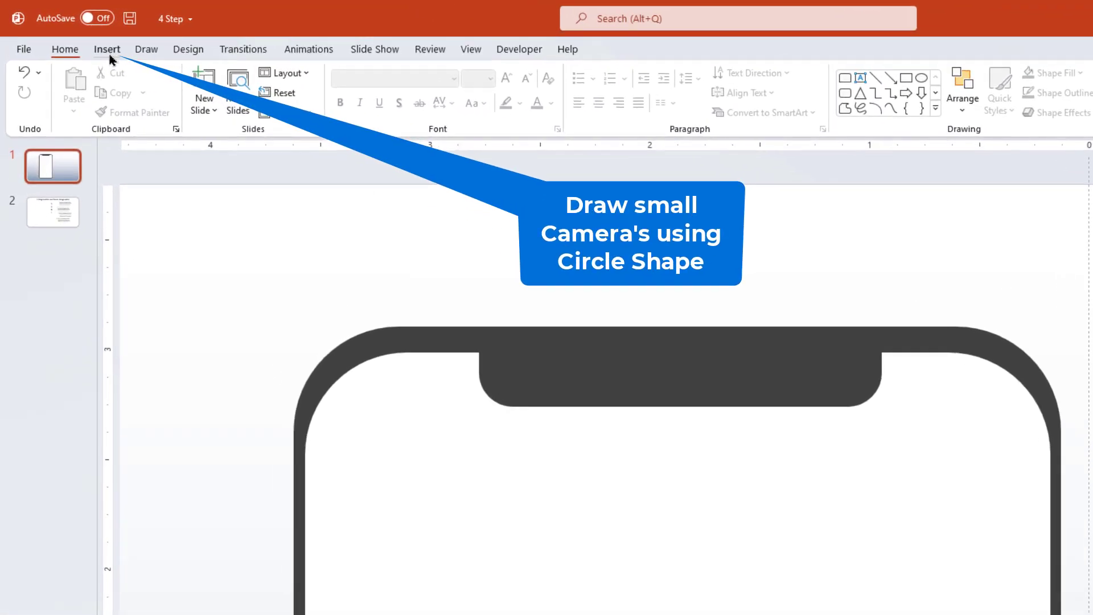
pyautogui.click(108, 51)
# Draw a small 0.13" circle at the notch's right end with dark grey fill and outline
pyautogui.click(292, 114)
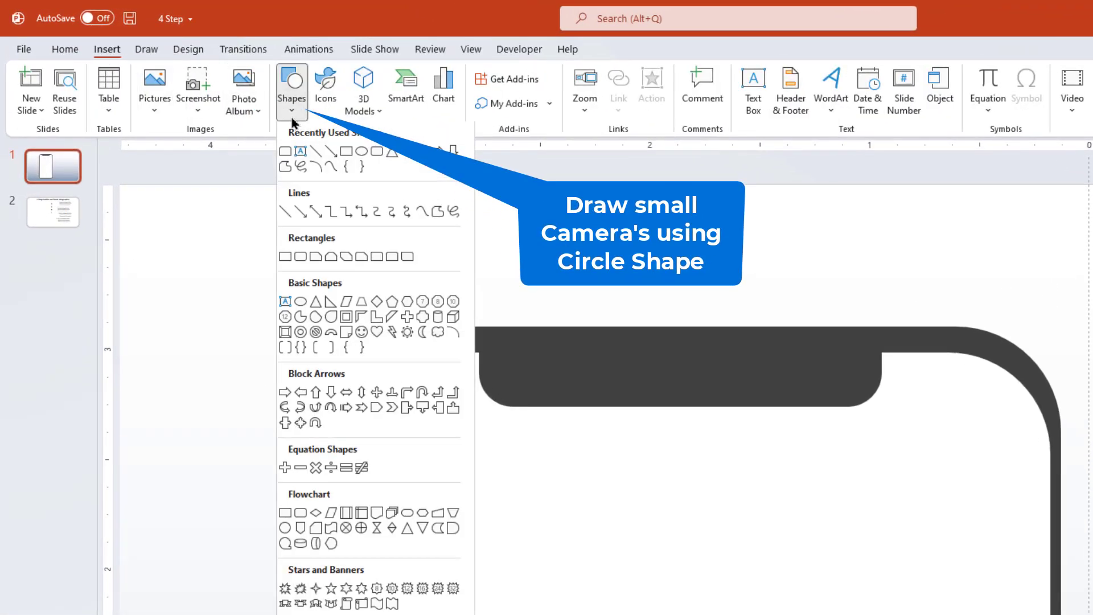
pyautogui.click(362, 152)
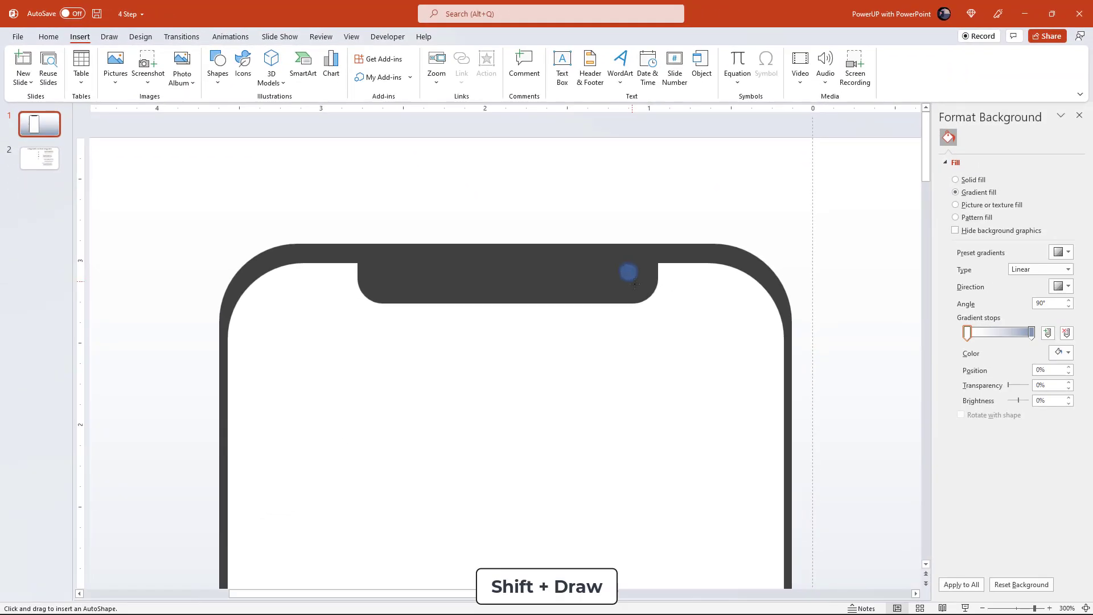
pyautogui.moveTo(635, 284); pyautogui.dragTo(641, 285)
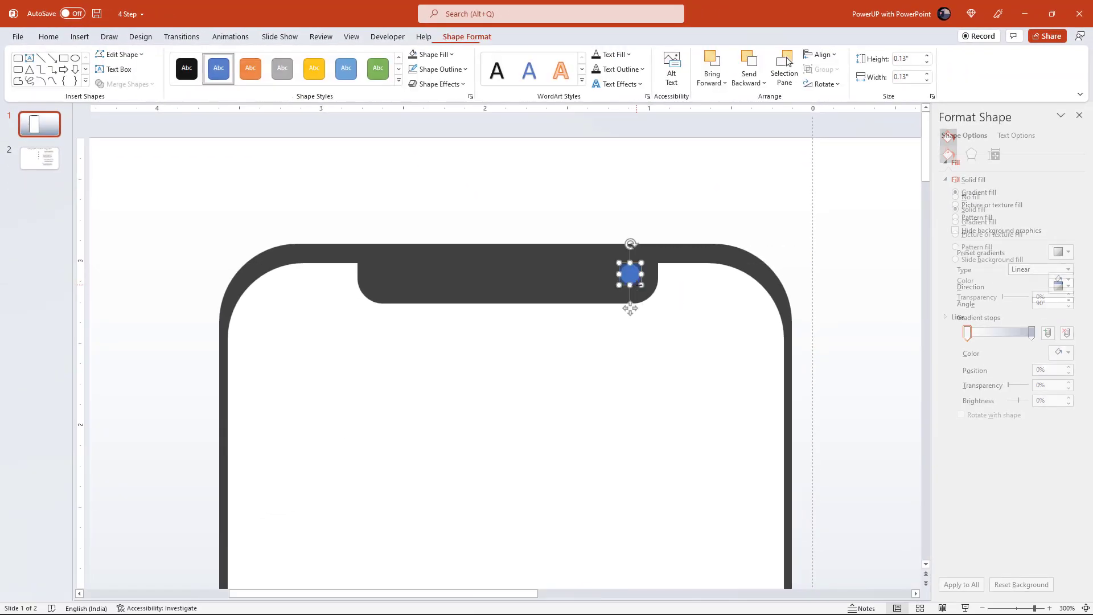
pyautogui.click(431, 54)
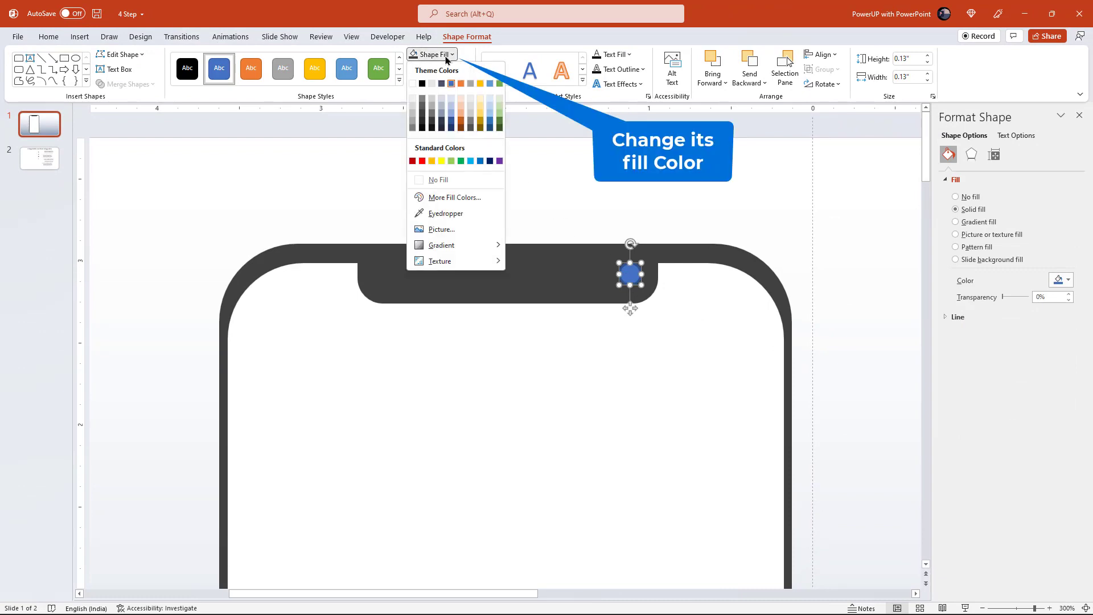
pyautogui.click(424, 111)
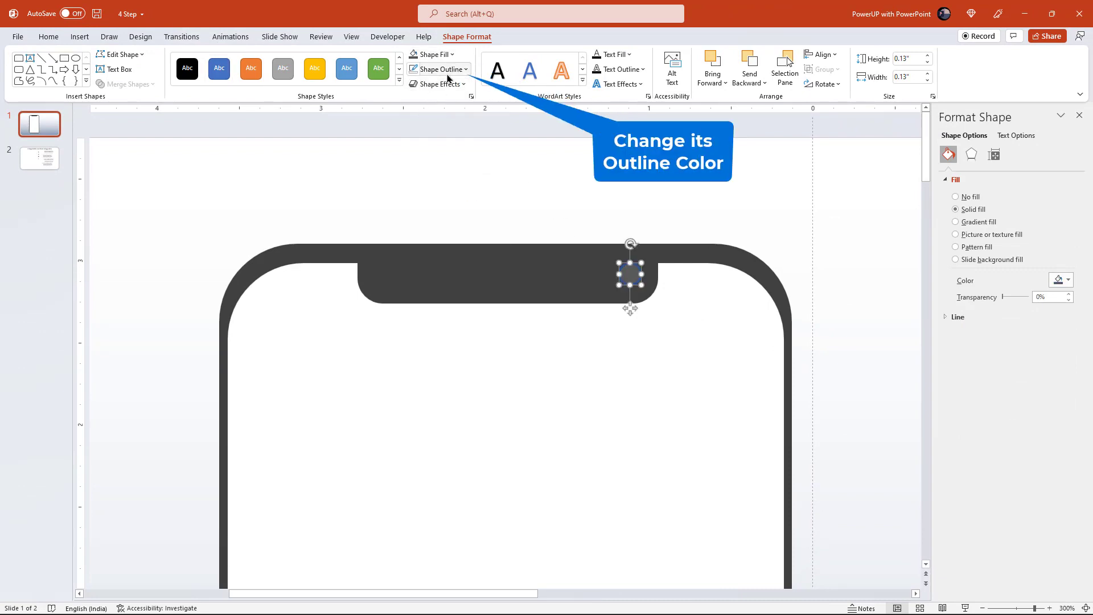
pyautogui.click(440, 69)
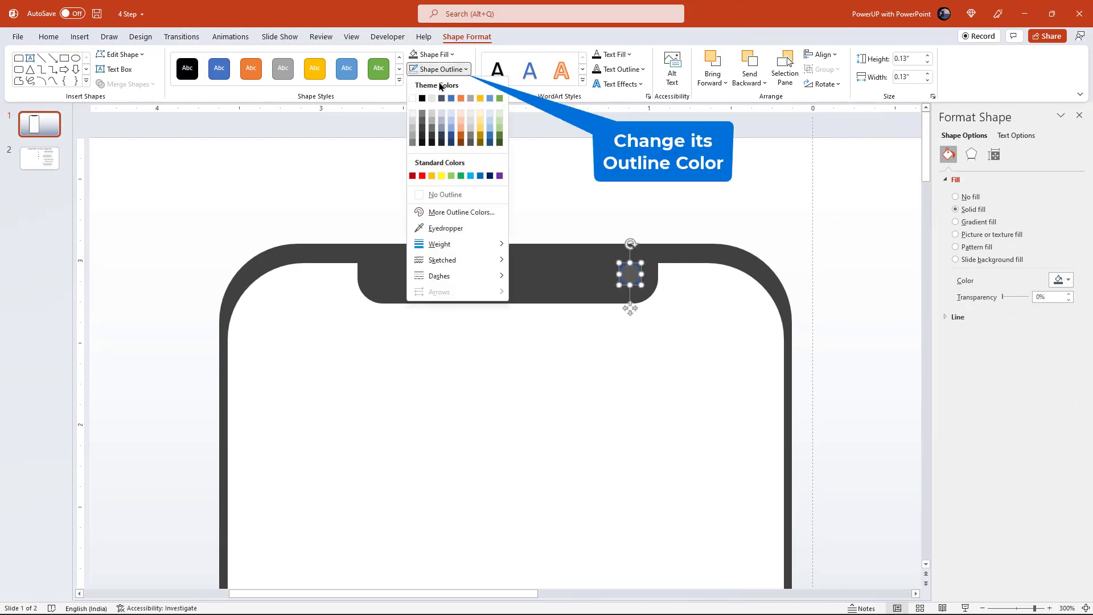
pyautogui.click(423, 139)
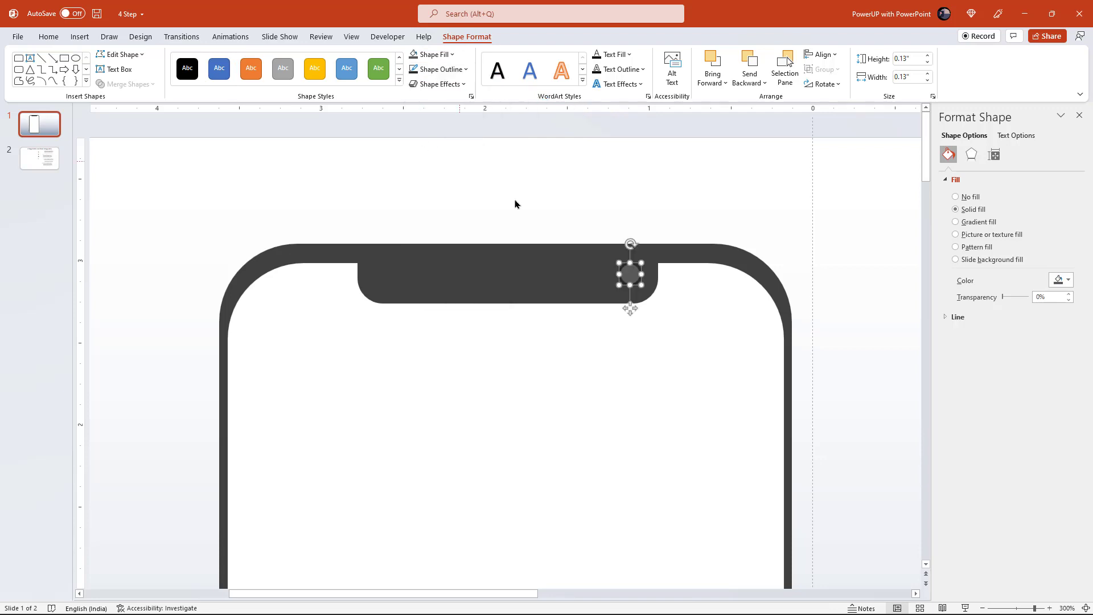
# Copy the circle beside the original and to the notch's left end
pyautogui.moveTo(632, 277); pyautogui.dragTo(603, 280)
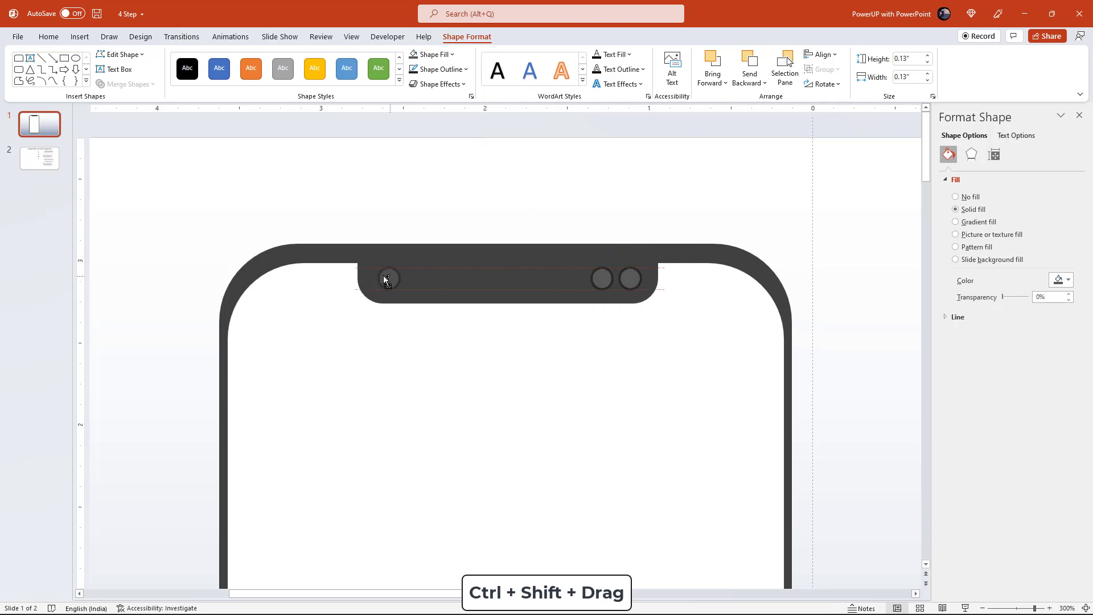
pyautogui.moveTo(385, 279); pyautogui.dragTo(387, 280)
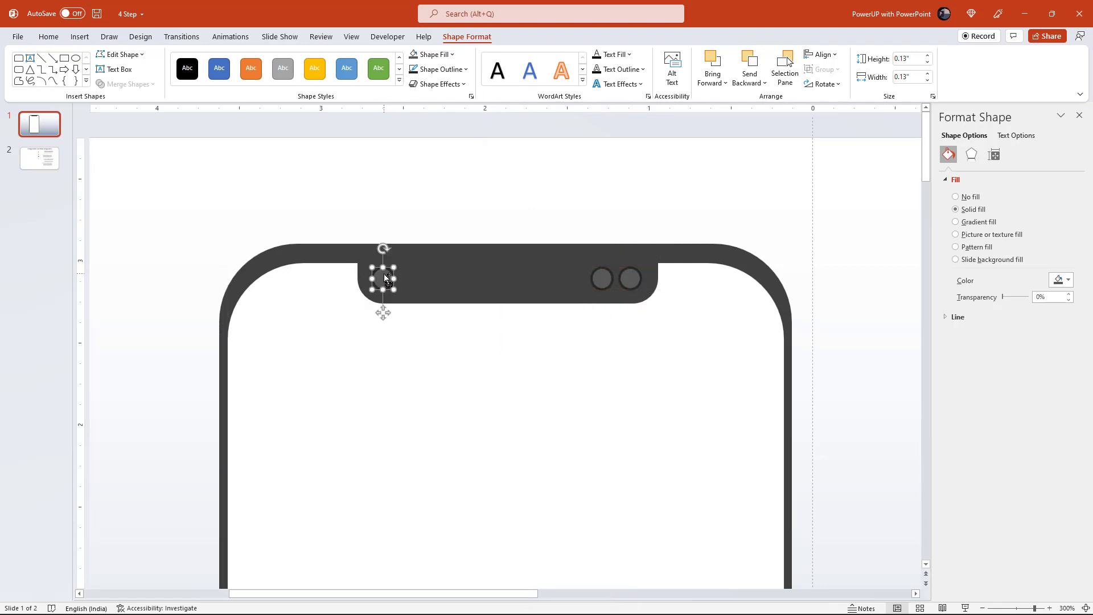
pyautogui.scroll(-2, 388, 281)
pyautogui.scroll(-1, 385, 280)
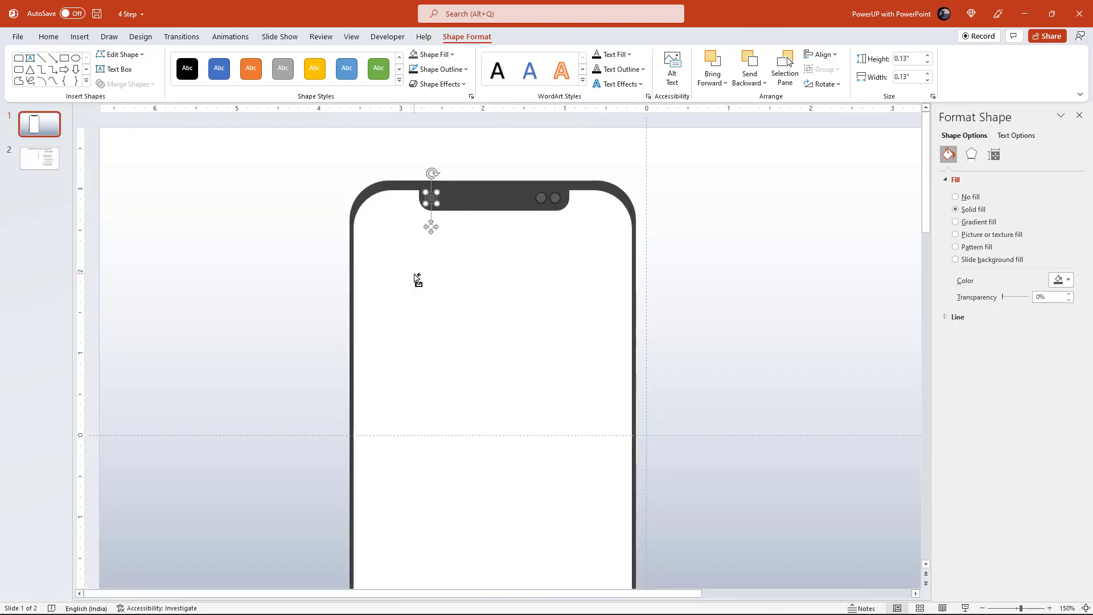
pyautogui.scroll(-1, 418, 280)
pyautogui.scroll(-1, 416, 279)
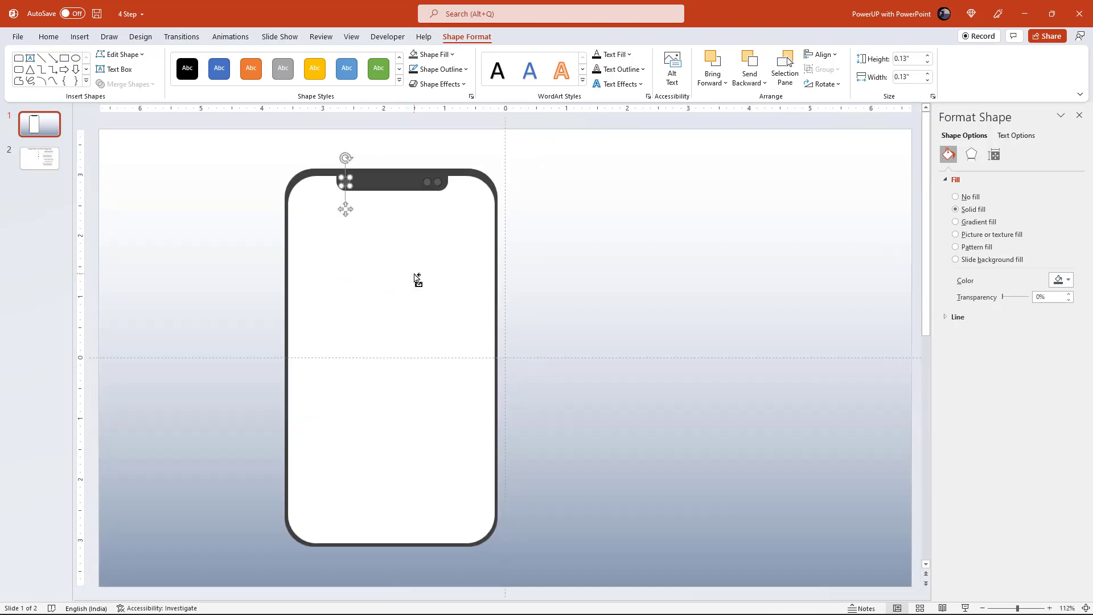
# Draw a top-corners-rounded rectangle right of the phone and rotate it so the rounded corners face right
pyautogui.click(574, 304)
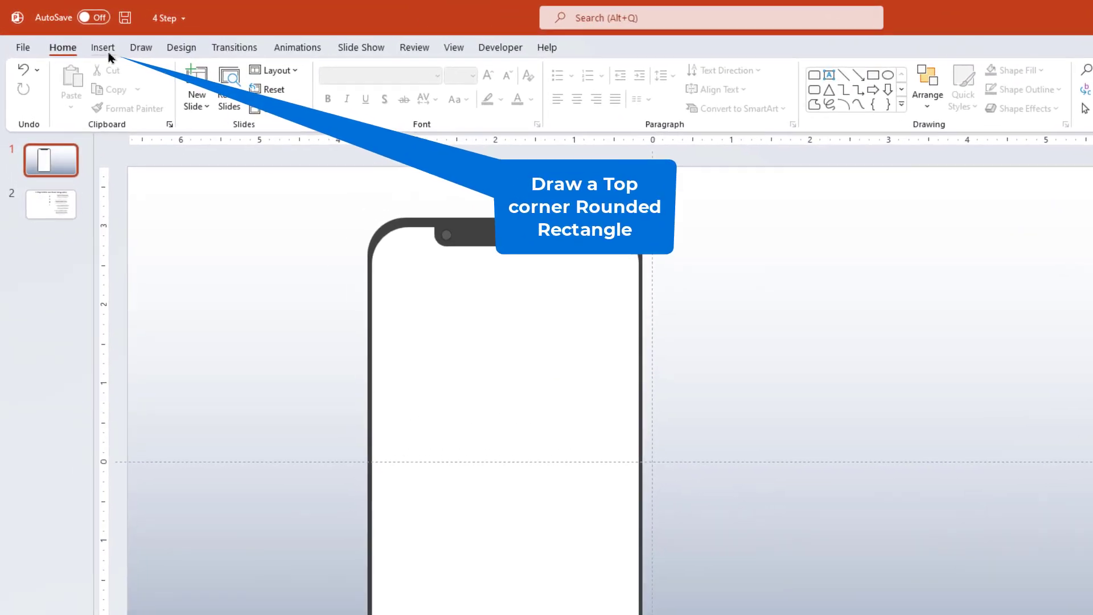
pyautogui.click(80, 36)
pyautogui.click(280, 108)
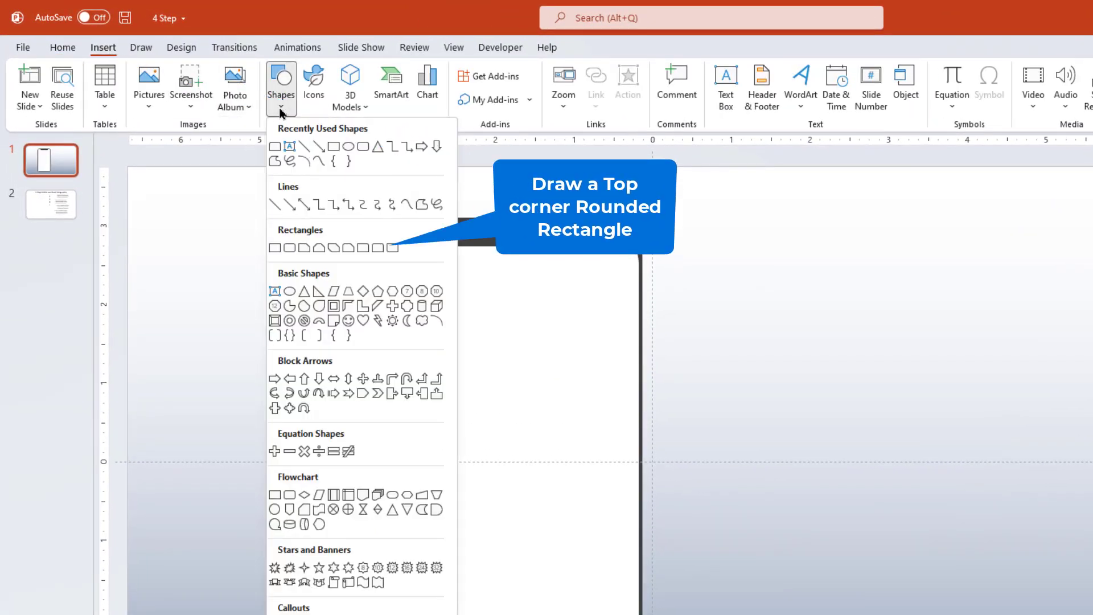
pyautogui.click(376, 249)
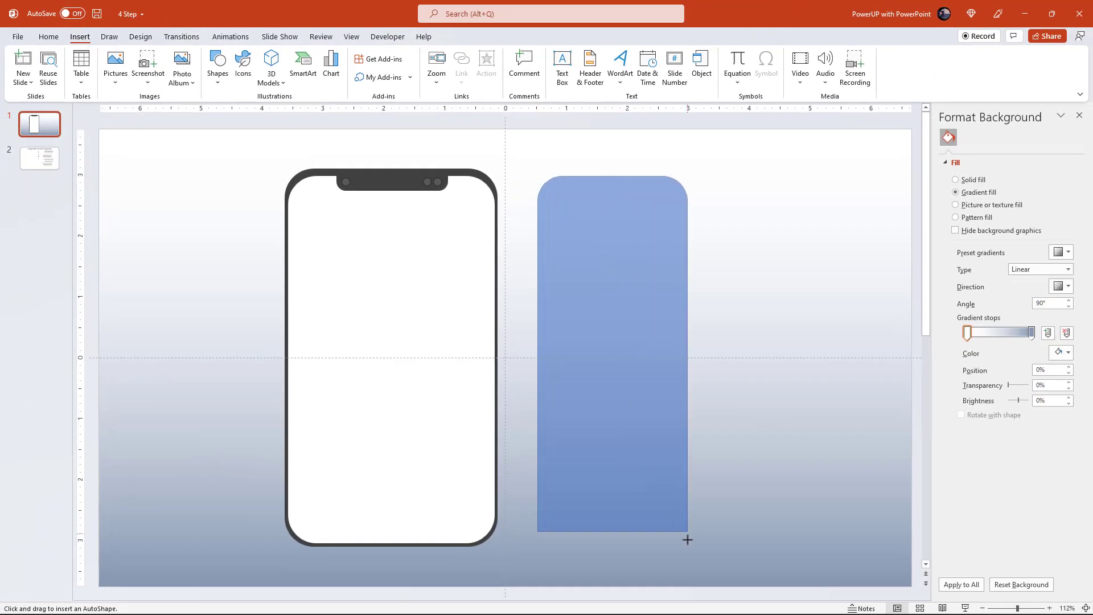
pyautogui.moveTo(592, 369); pyautogui.dragTo(689, 546)
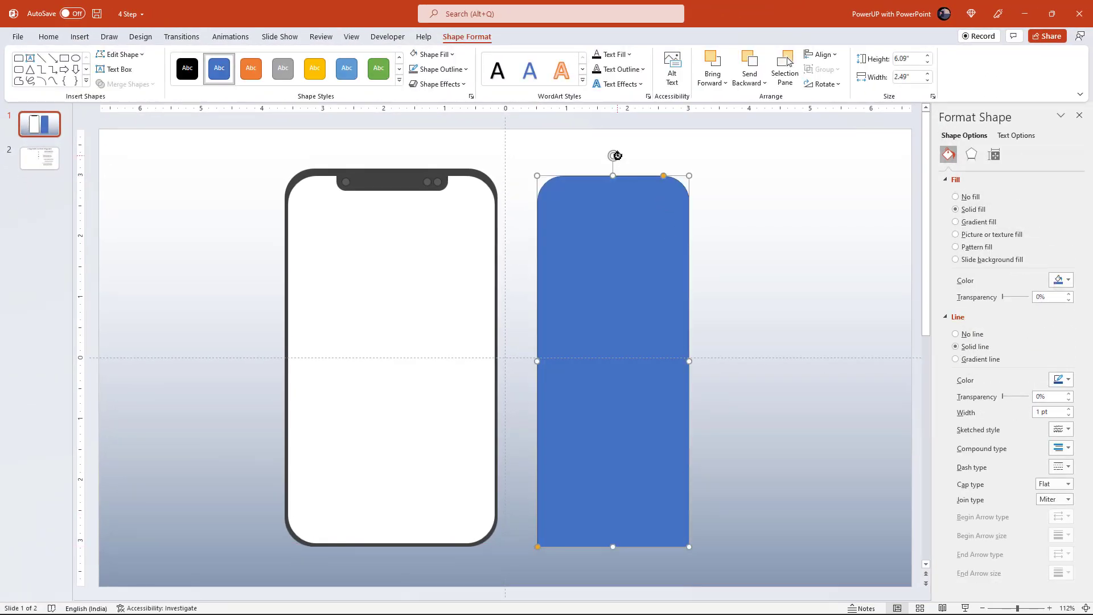
pyautogui.moveTo(618, 155); pyautogui.dragTo(756, 366)
# Resize the panel to 5.53" by 6.21" and adjust its right-corner rounding
pyautogui.moveTo(612, 287); pyautogui.dragTo(592, 169)
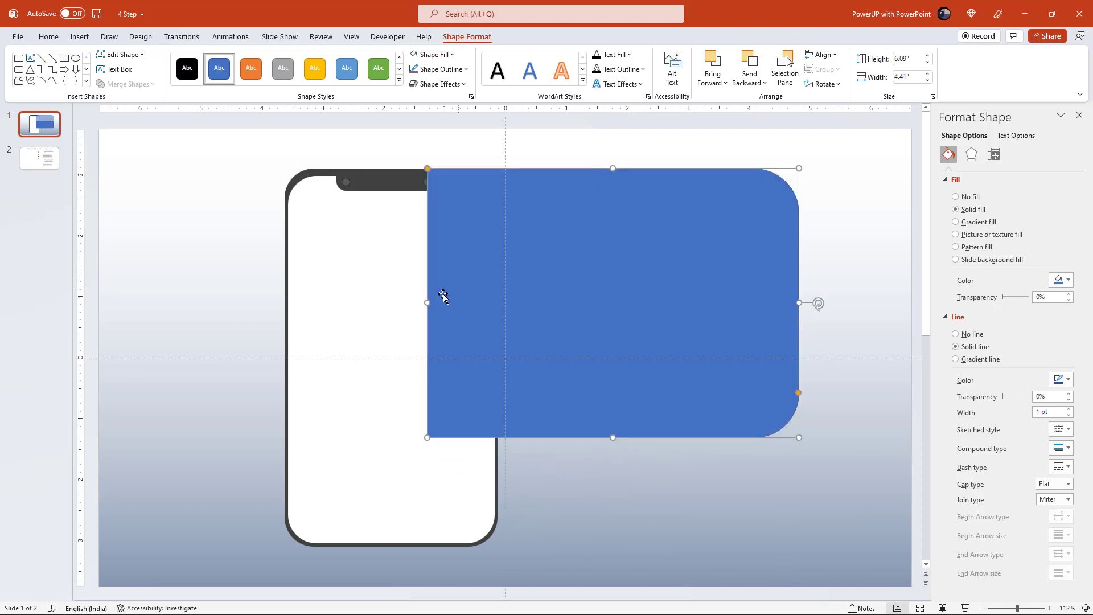
pyautogui.moveTo(428, 299); pyautogui.dragTo(512, 310)
pyautogui.moveTo(655, 437); pyautogui.dragTo(655, 546)
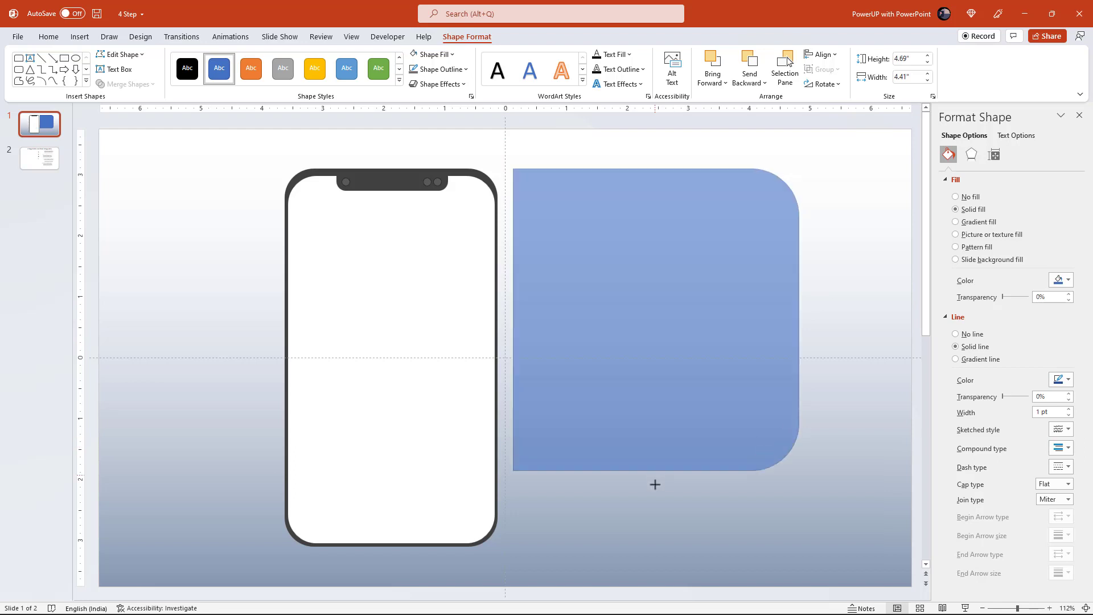
pyautogui.moveTo(799, 367); pyautogui.dragTo(849, 358)
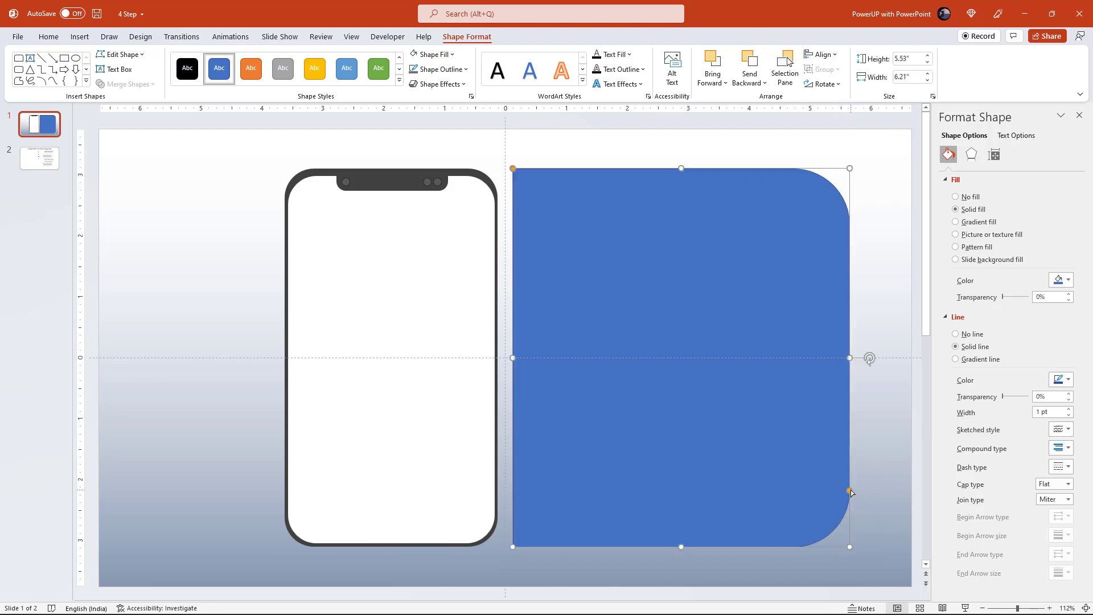
pyautogui.moveTo(849, 490); pyautogui.dragTo(855, 510)
pyautogui.moveTo(515, 172); pyautogui.dragTo(516, 176)
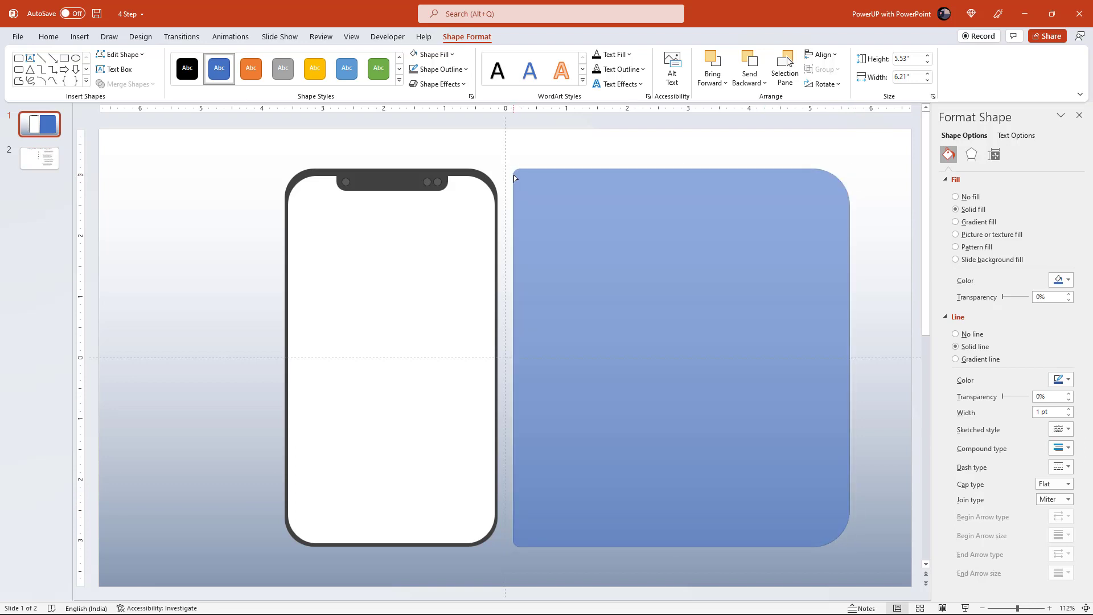
pyautogui.moveTo(514, 176); pyautogui.dragTo(514, 177)
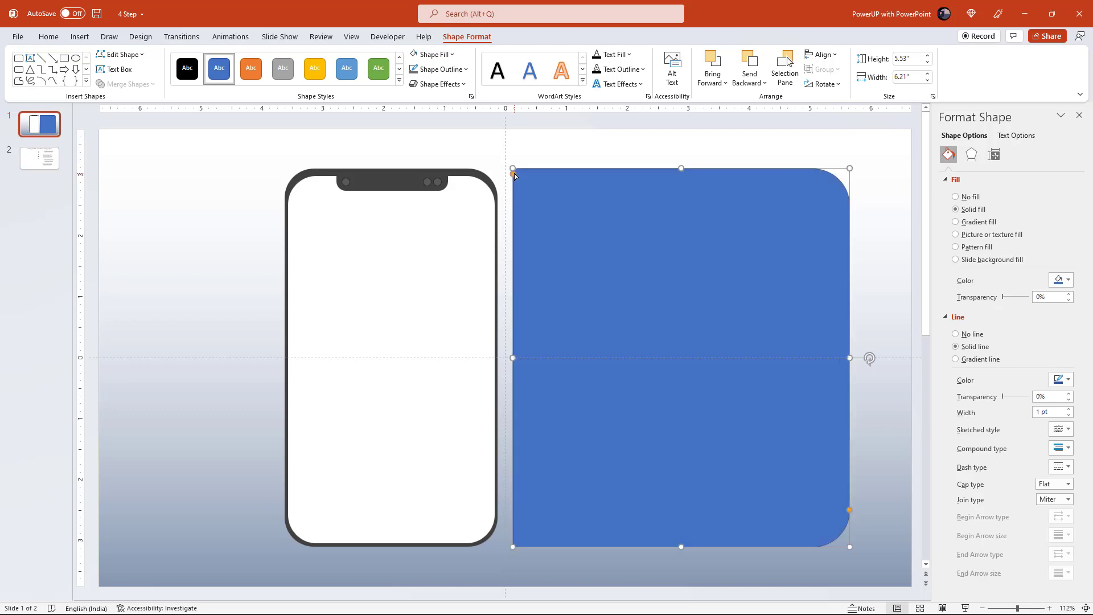
# Remove the panel's outline and fill it dark grey
pyautogui.click(462, 69)
pyautogui.click(441, 194)
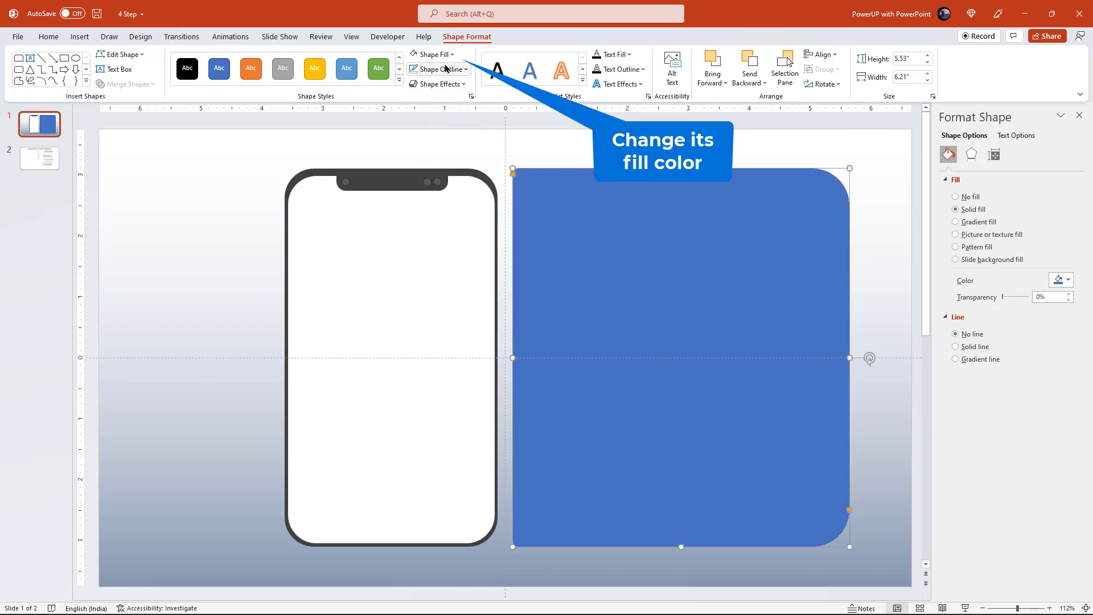
pyautogui.click(448, 55)
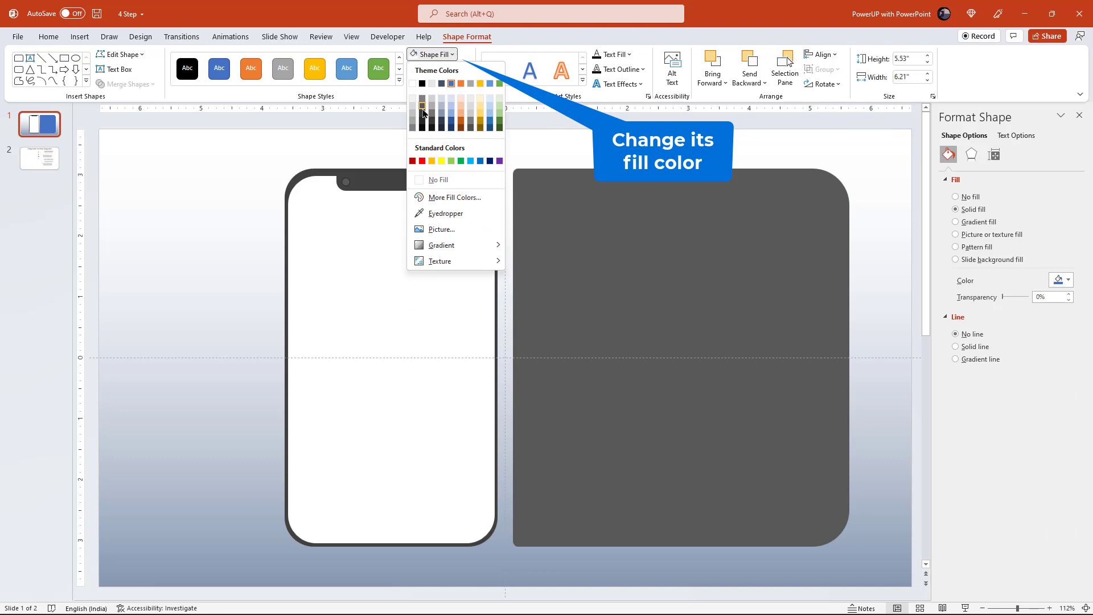
pyautogui.click(422, 111)
pyautogui.click(556, 141)
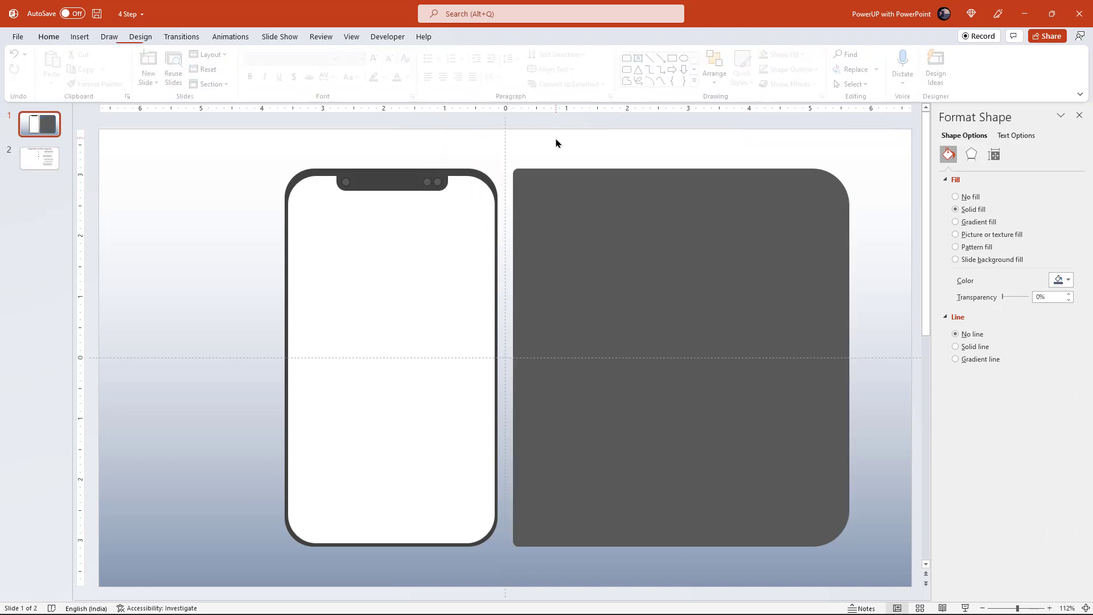
# Duplicate the panel, fill the copy white and shrink it slightly on top
pyautogui.click(614, 252)
pyautogui.hotkey('ctrl', 'd')
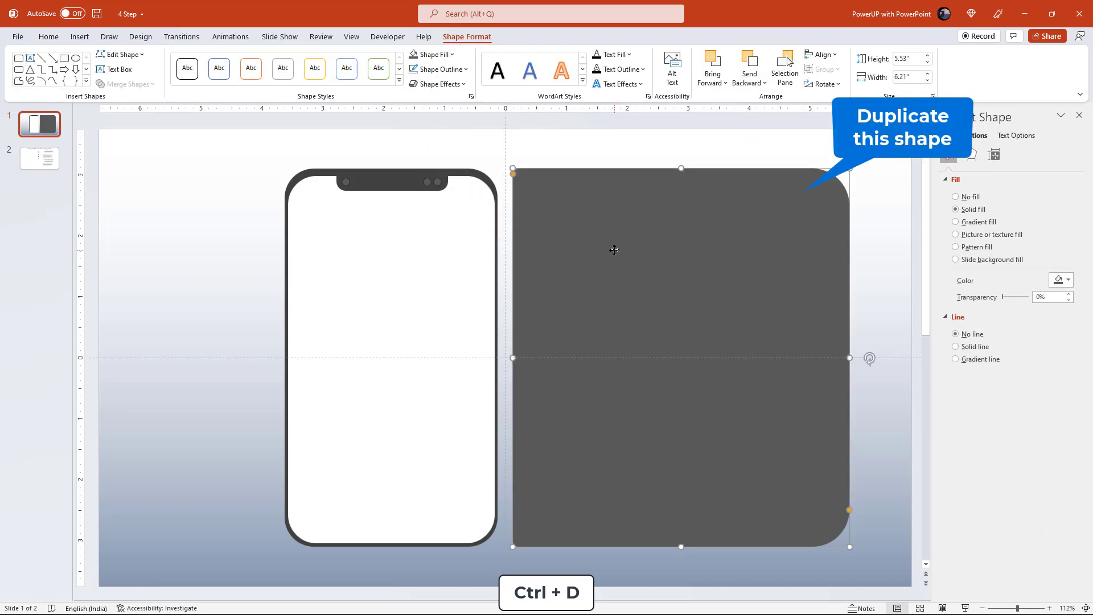
pyautogui.click(442, 56)
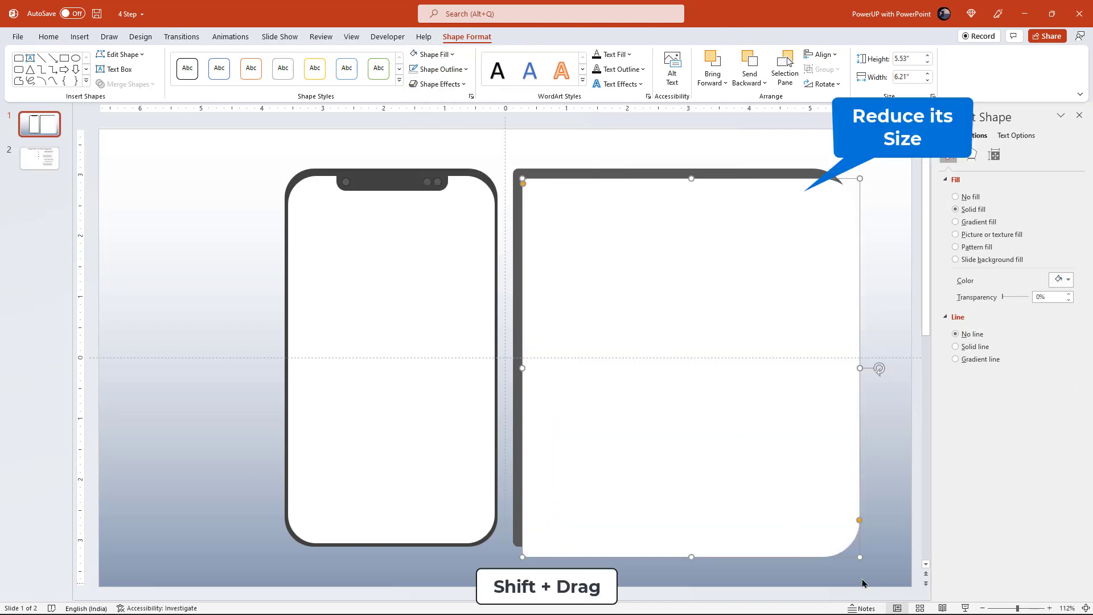
pyautogui.moveTo(857, 558); pyautogui.dragTo(855, 551)
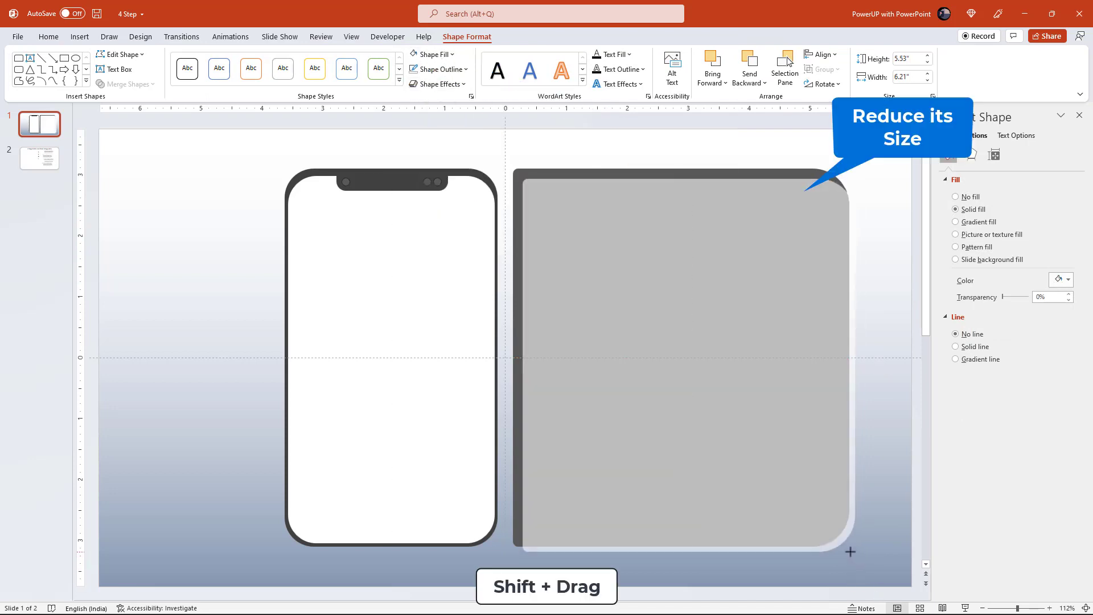
pyautogui.moveTo(800, 475); pyautogui.dragTo(792, 468)
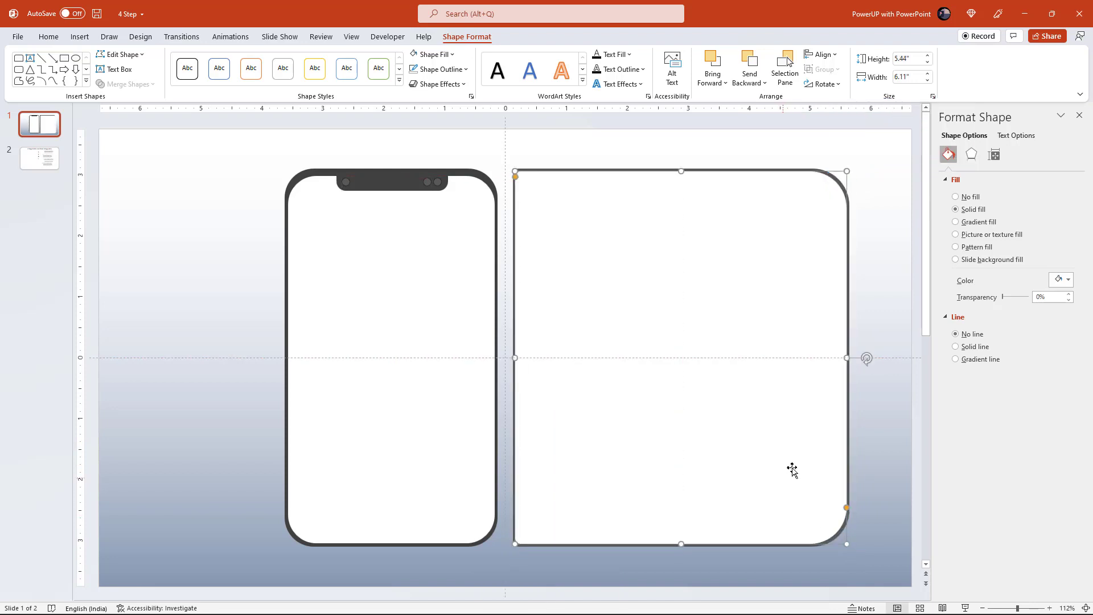
pyautogui.moveTo(843, 358); pyautogui.dragTo(842, 358)
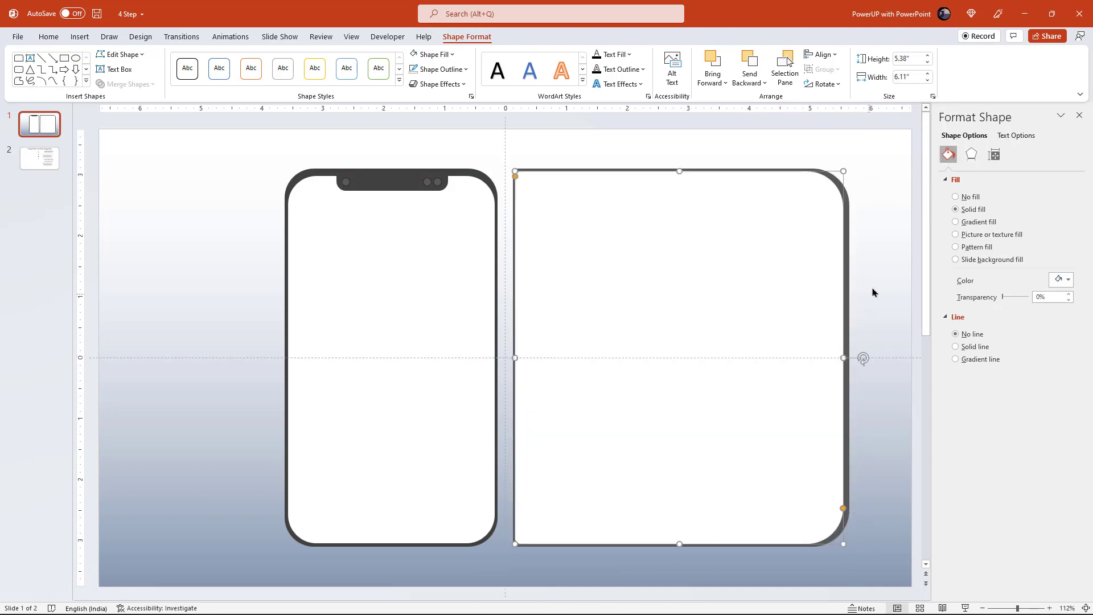
# Line up the notebook shapes flush against the phone
pyautogui.click(872, 292)
pyautogui.moveTo(871, 577); pyautogui.dragTo(501, 141)
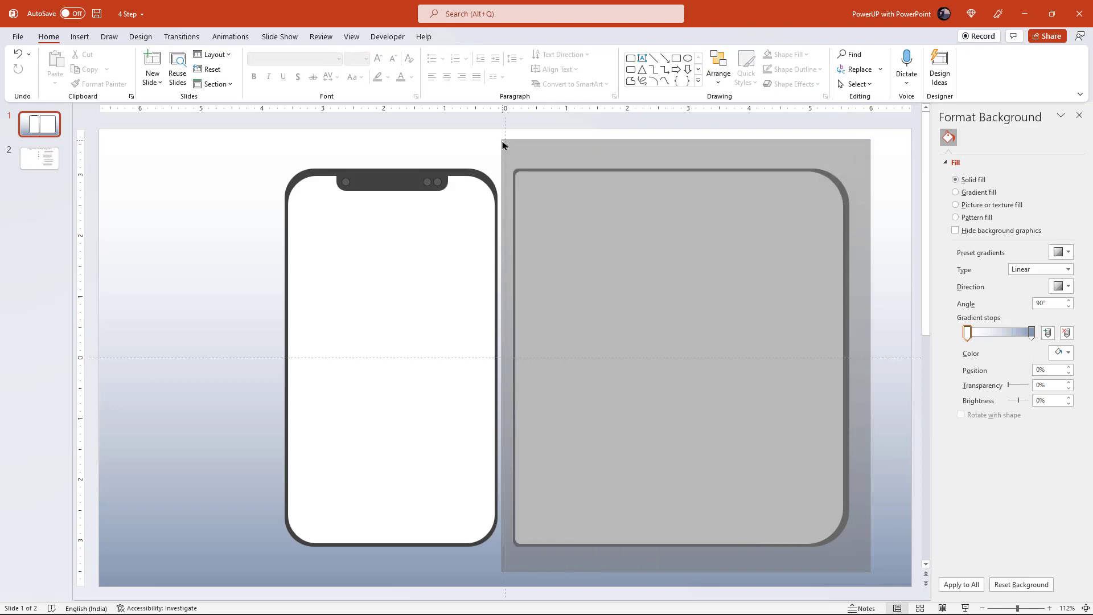
pyautogui.moveTo(566, 258); pyautogui.dragTo(550, 262)
pyautogui.moveTo(263, 152); pyautogui.dragTo(514, 561)
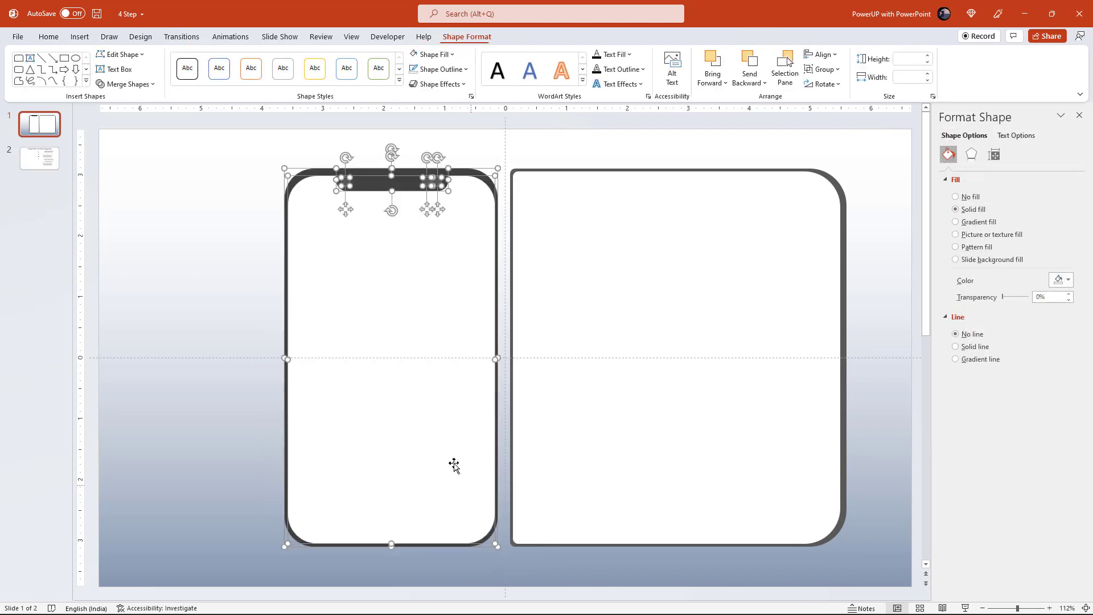
pyautogui.moveTo(451, 464); pyautogui.dragTo(447, 452)
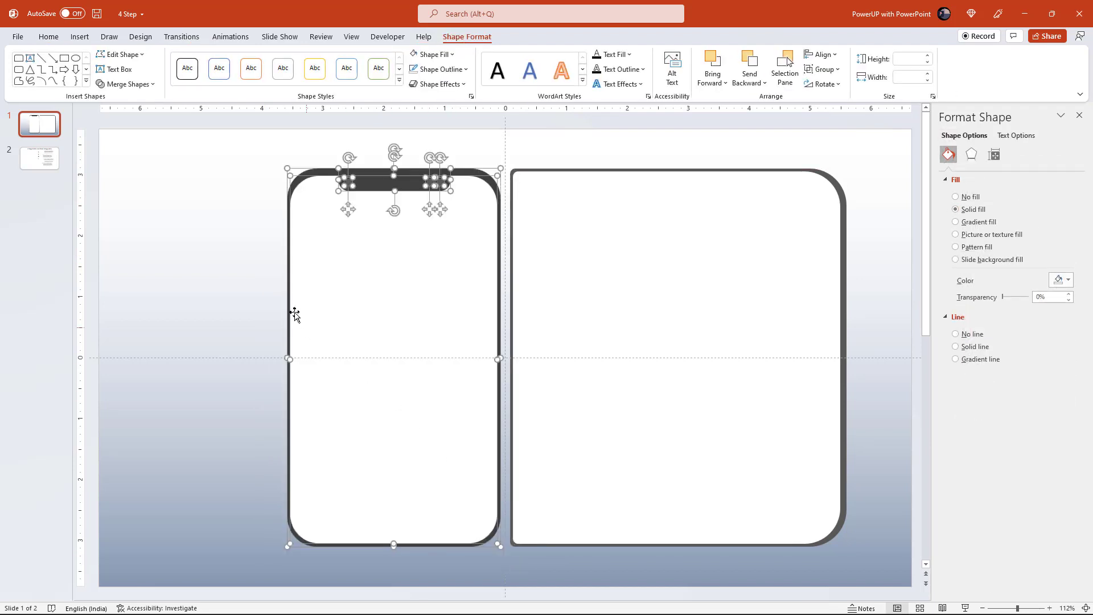
pyautogui.click(271, 286)
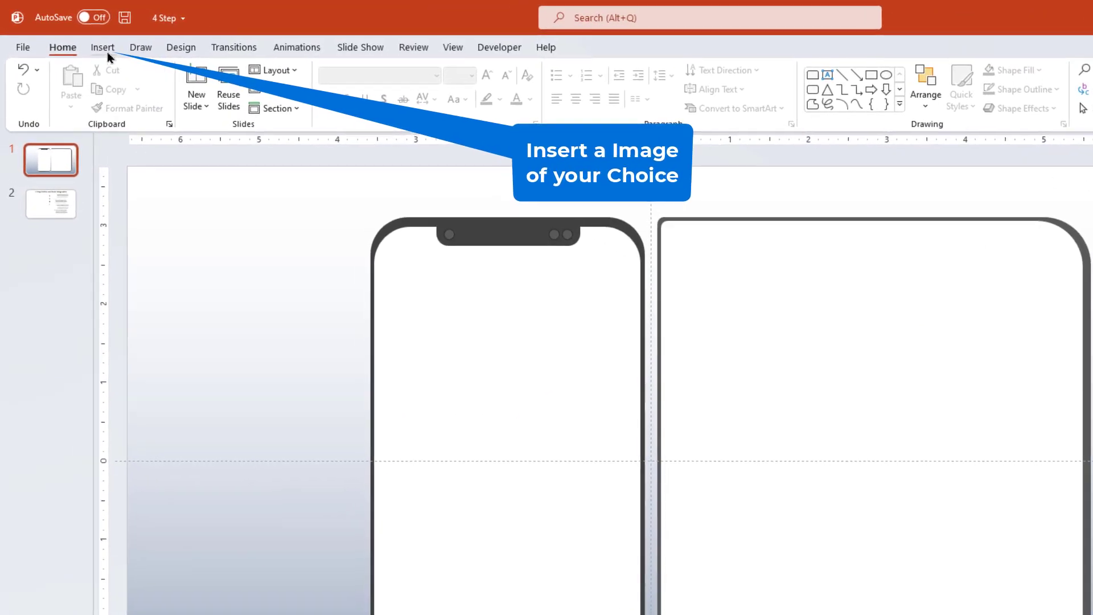
# Search stock images for 'success' and insert the photo of five stars with one glowing white
pyautogui.click(107, 52)
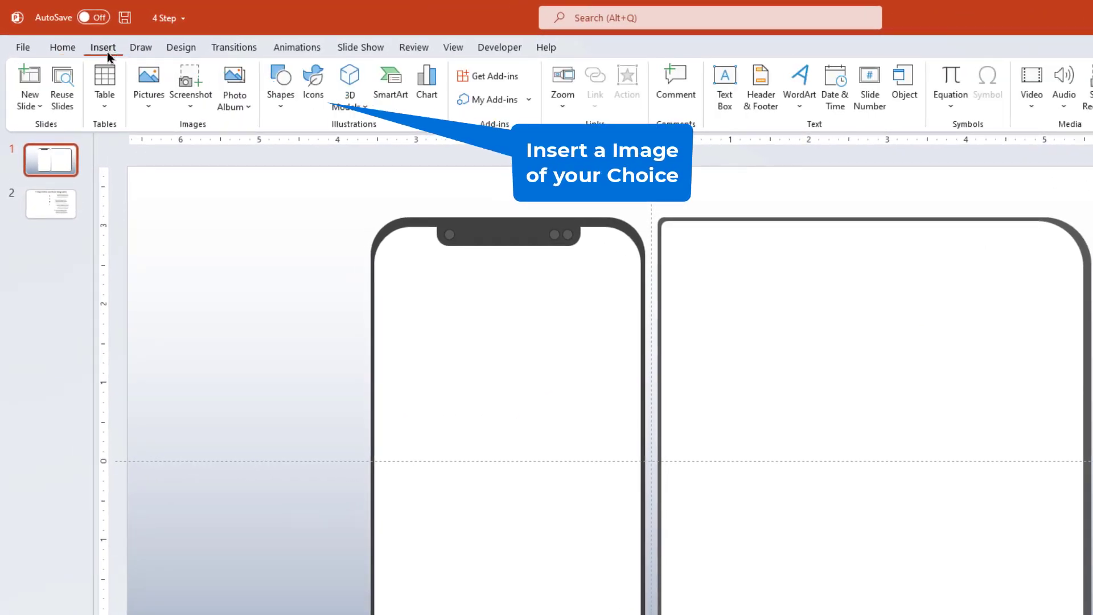
pyautogui.click(312, 91)
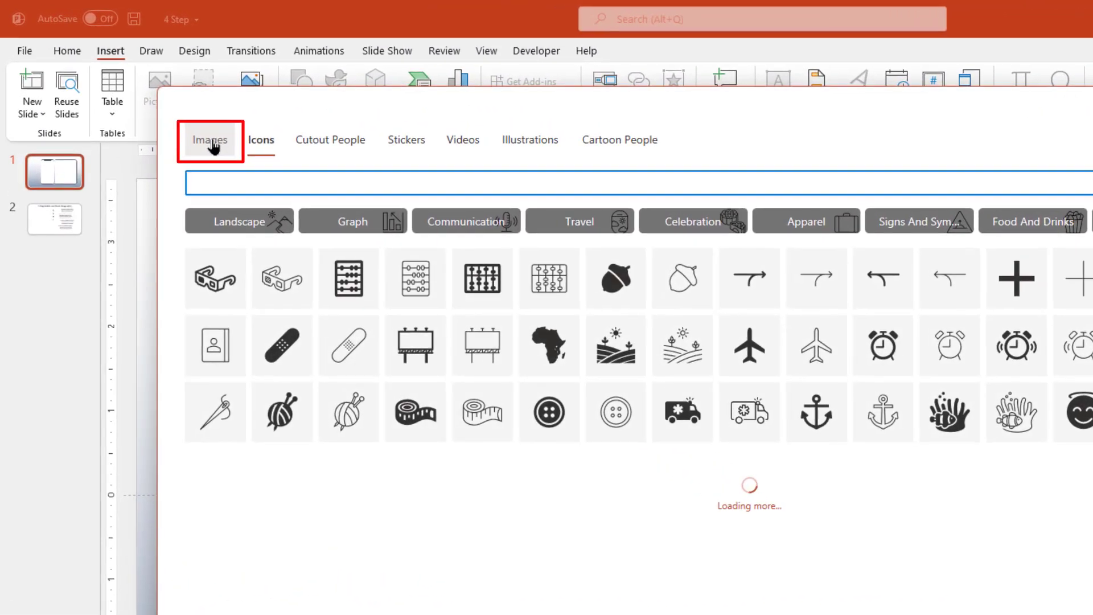
pyautogui.click(153, 104)
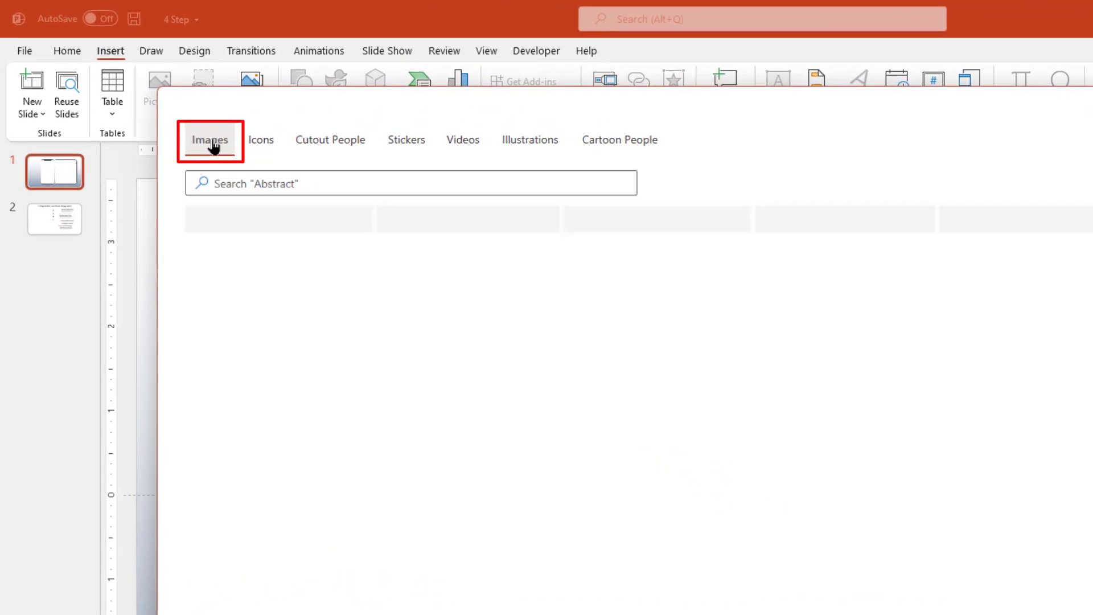
pyautogui.click(266, 182)
pyautogui.write('success')
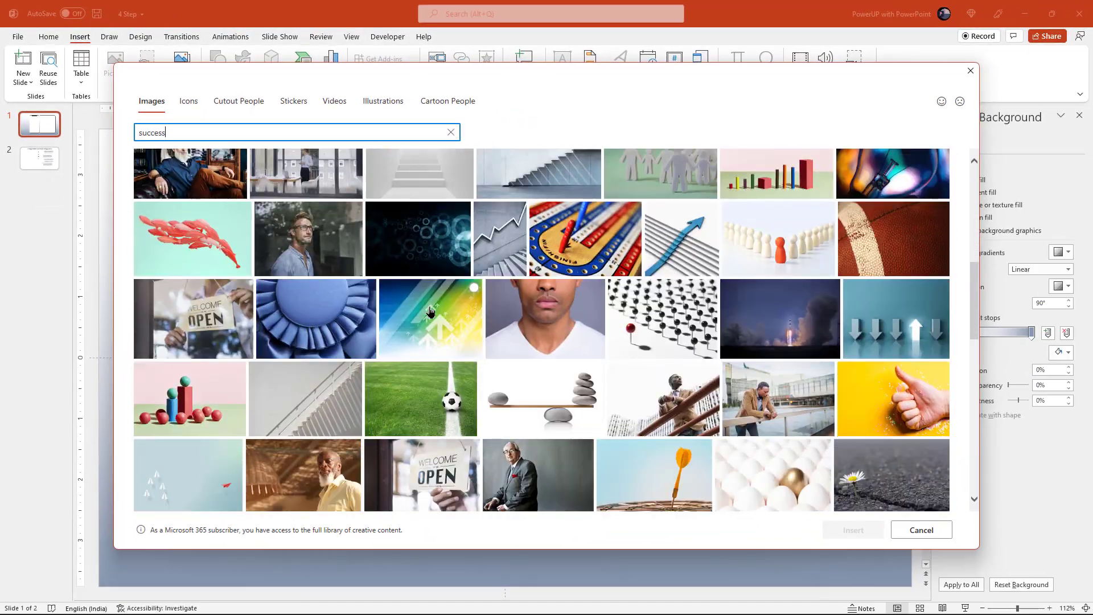
pyautogui.scroll(-3, 429, 312)
pyautogui.scroll(-2, 440, 442)
pyautogui.click(426, 465)
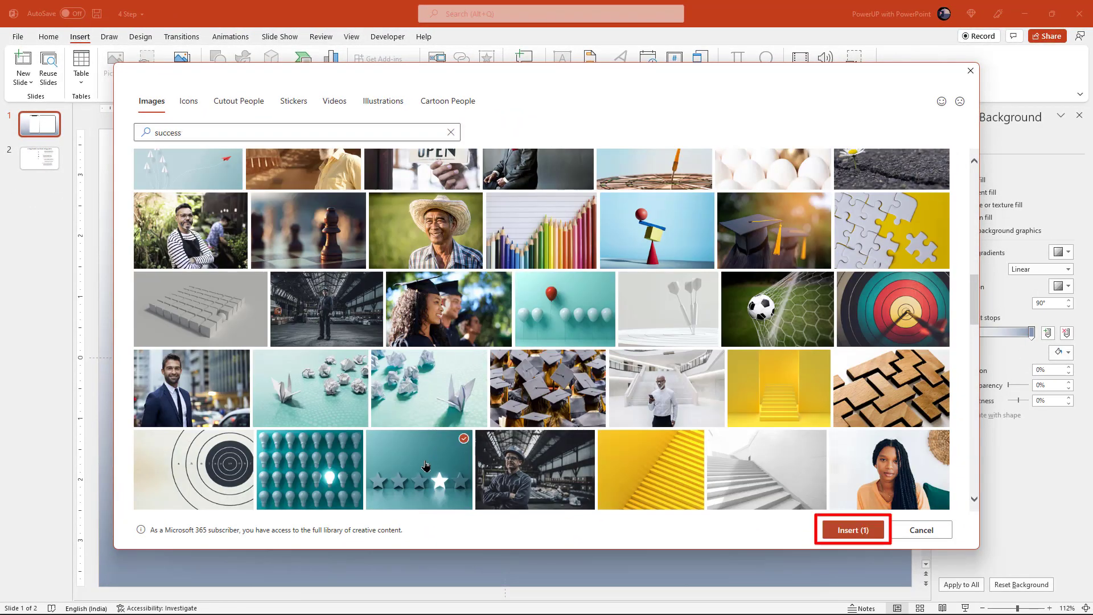
pyautogui.click(848, 531)
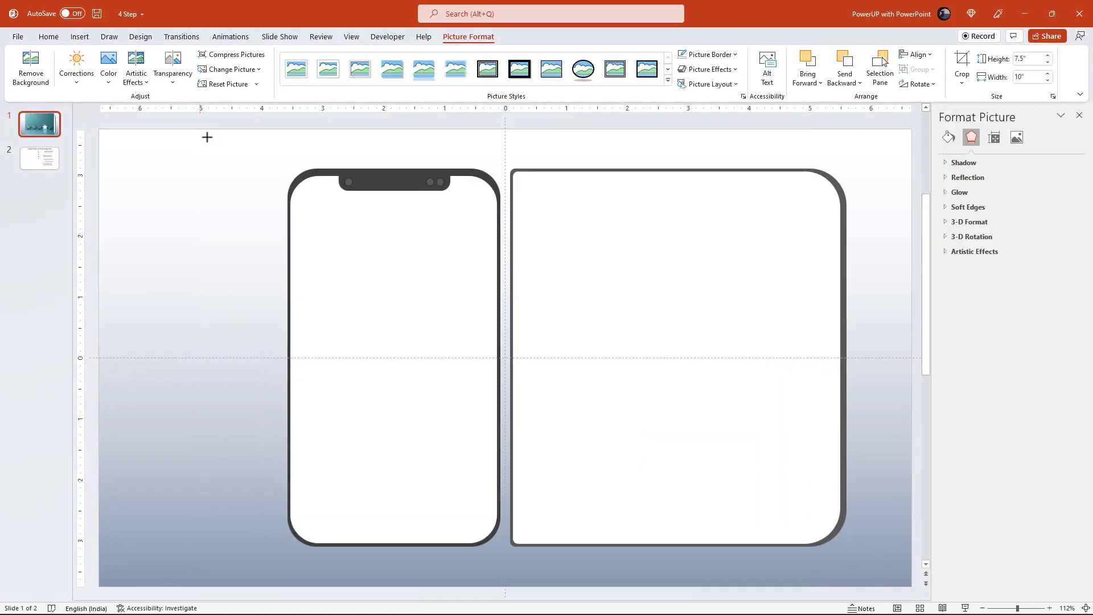
# Resize the star photo to 8.06 x 6.04 in over the phone and duplicate the phone's rounded screen shape
pyautogui.moveTo(199, 130); pyautogui.dragTo(318, 222)
pyautogui.moveTo(412, 322)
pyautogui.mouseDown()
pyautogui.moveTo(157, 276)
pyautogui.moveTo(147, 285)
pyautogui.mouseUp()
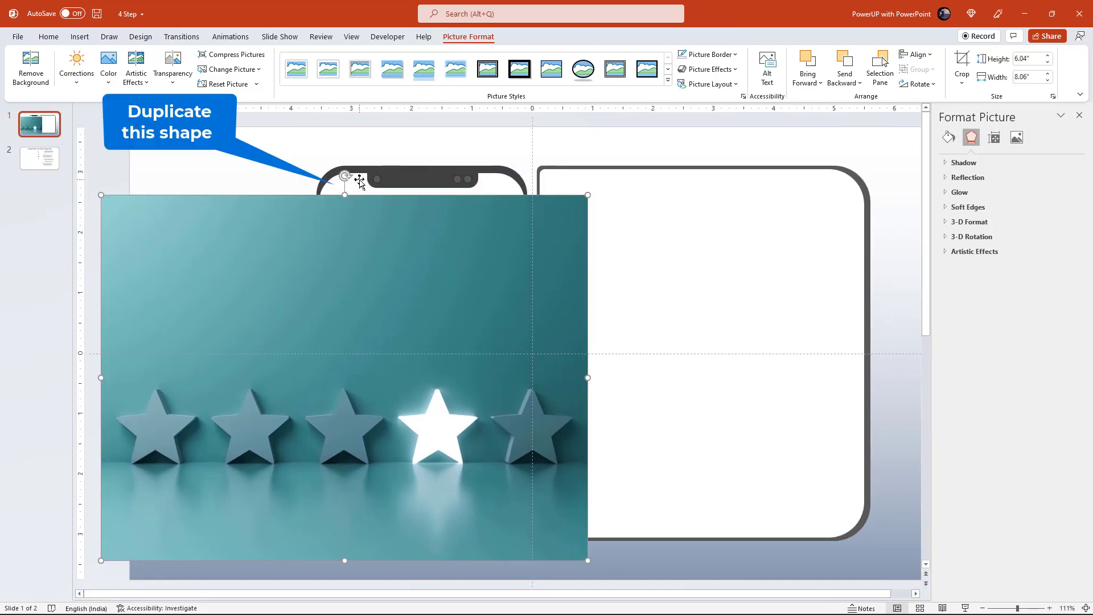
pyautogui.click(359, 181)
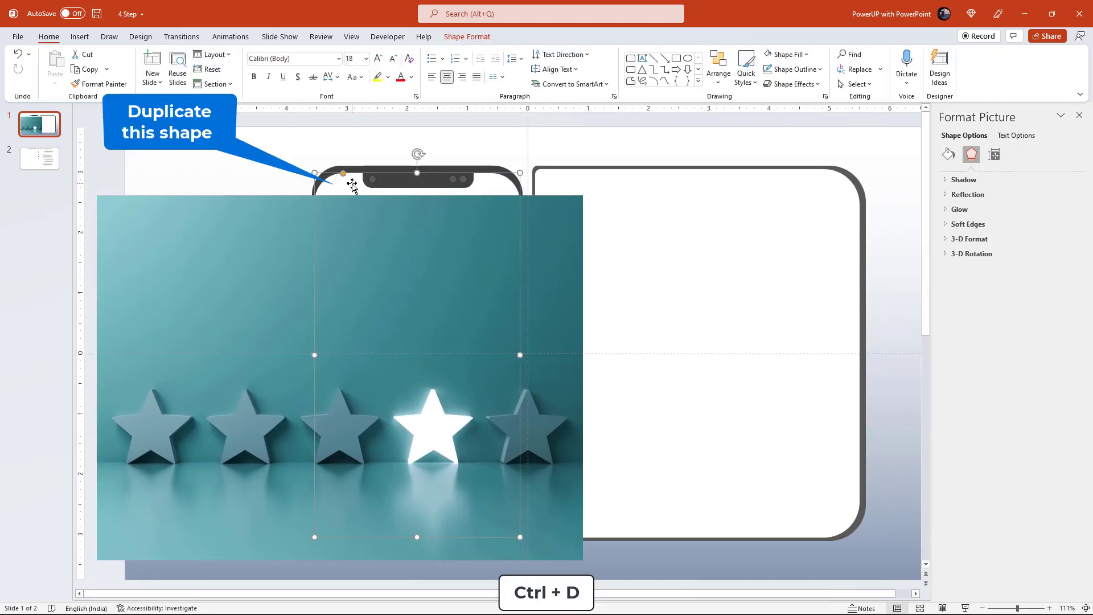
pyautogui.hotkey('ctrl', 'd')
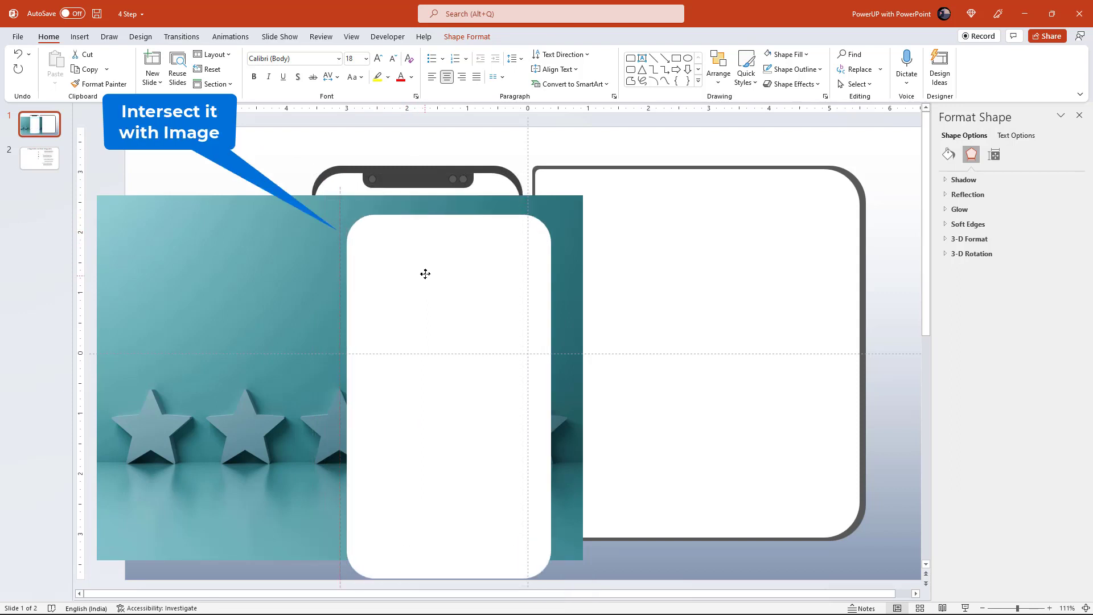
# Place the duplicate rounded shape over the star photo and Intersect them with Merge Shapes
pyautogui.moveTo(418, 265); pyautogui.dragTo(449, 276)
pyautogui.moveTo(476, 387); pyautogui.dragTo(490, 406)
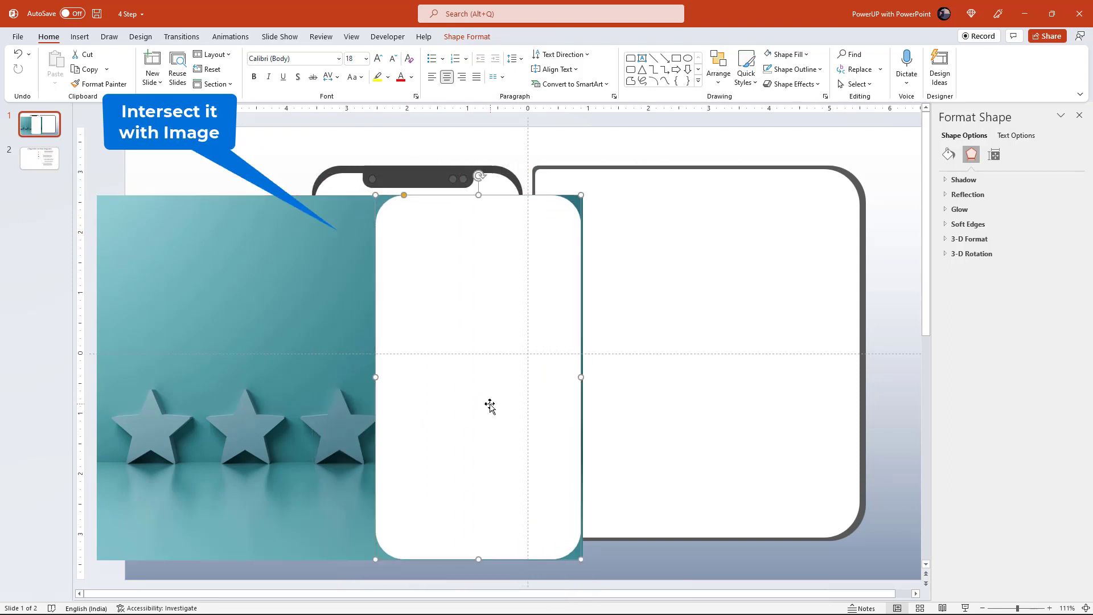
pyautogui.click(334, 281)
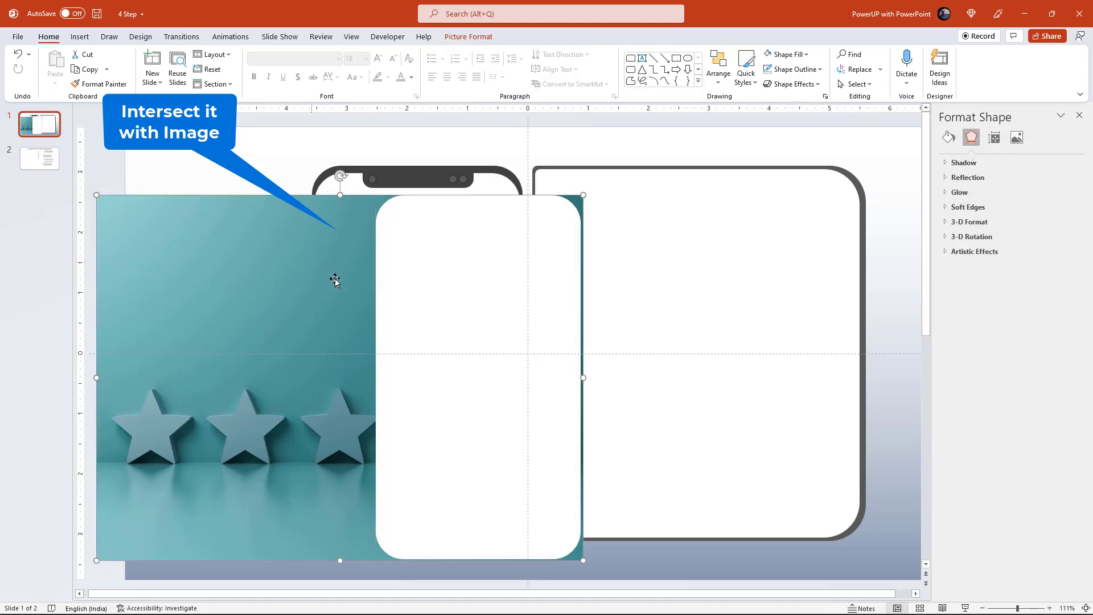
pyautogui.keyDown('shift'); pyautogui.click(413, 274); pyautogui.keyUp('shift')
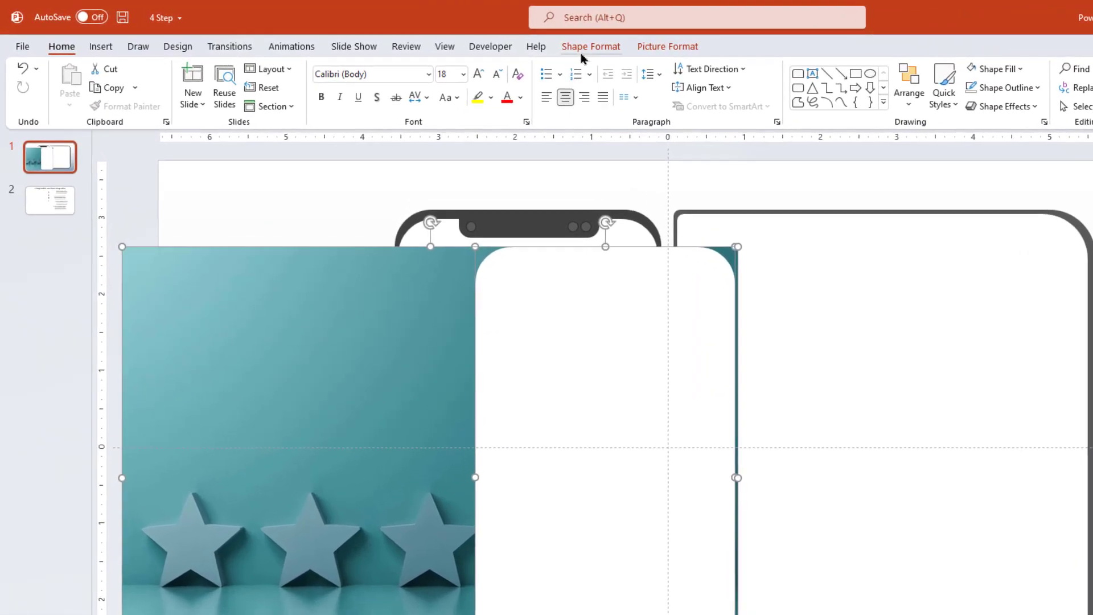
pyautogui.click(591, 47)
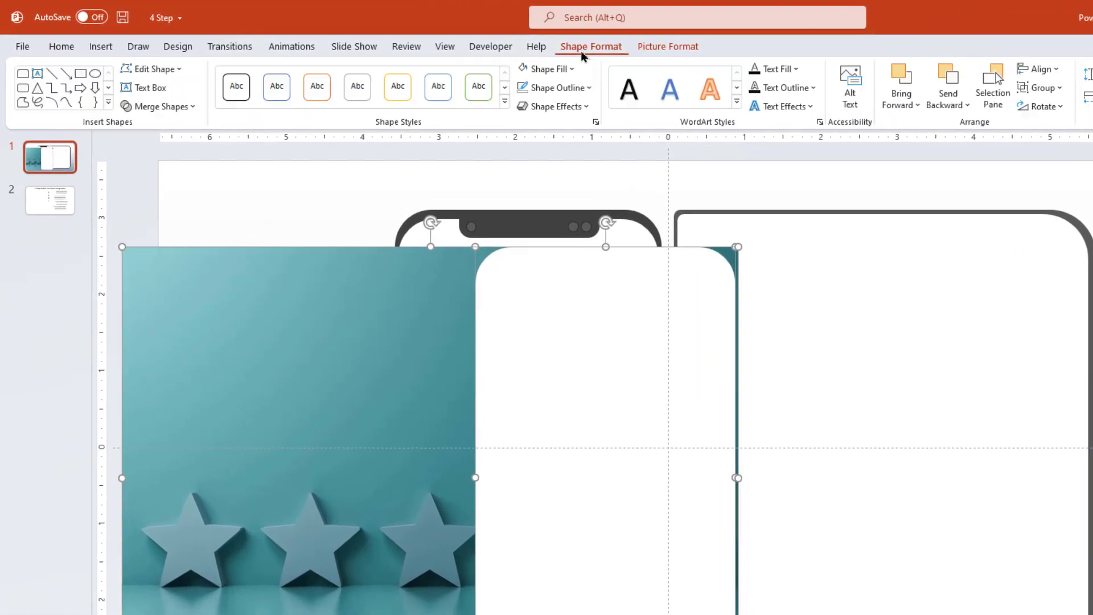
pyautogui.click(179, 110)
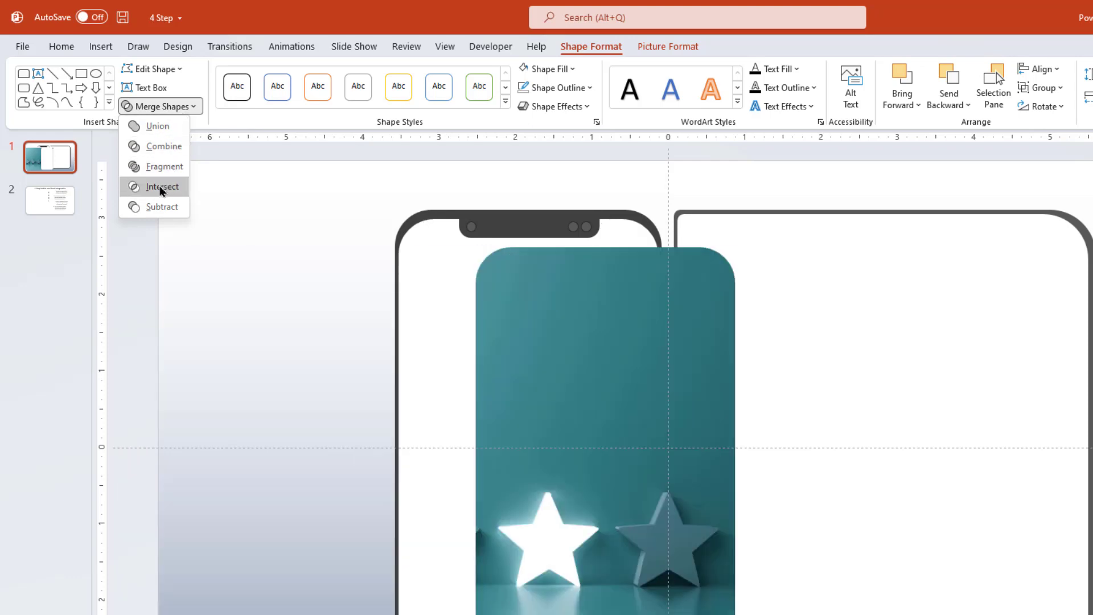
pyautogui.click(163, 188)
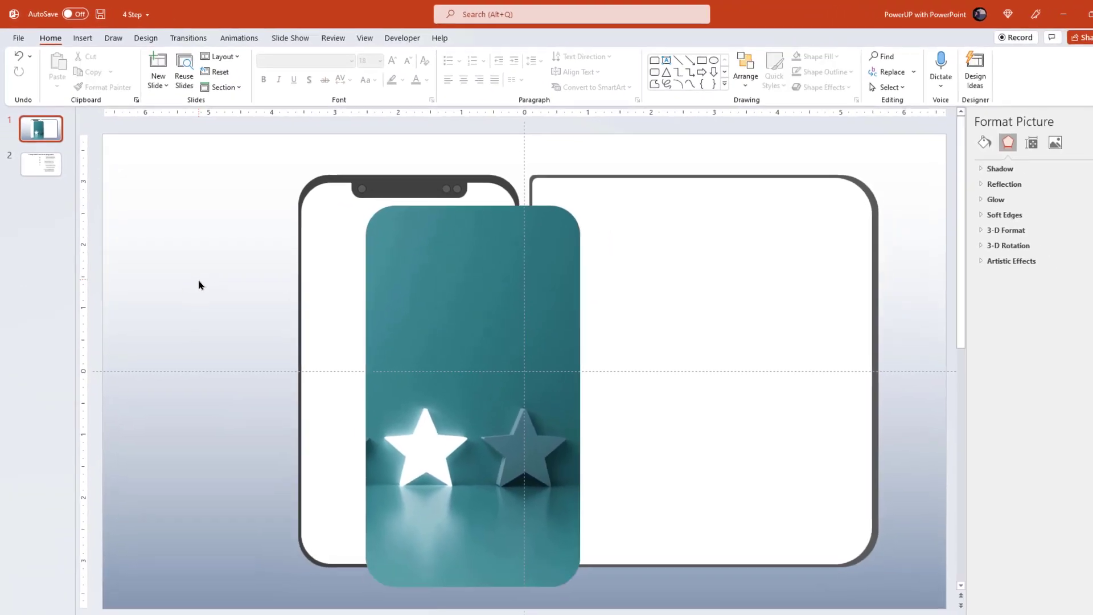
pyautogui.click(193, 273)
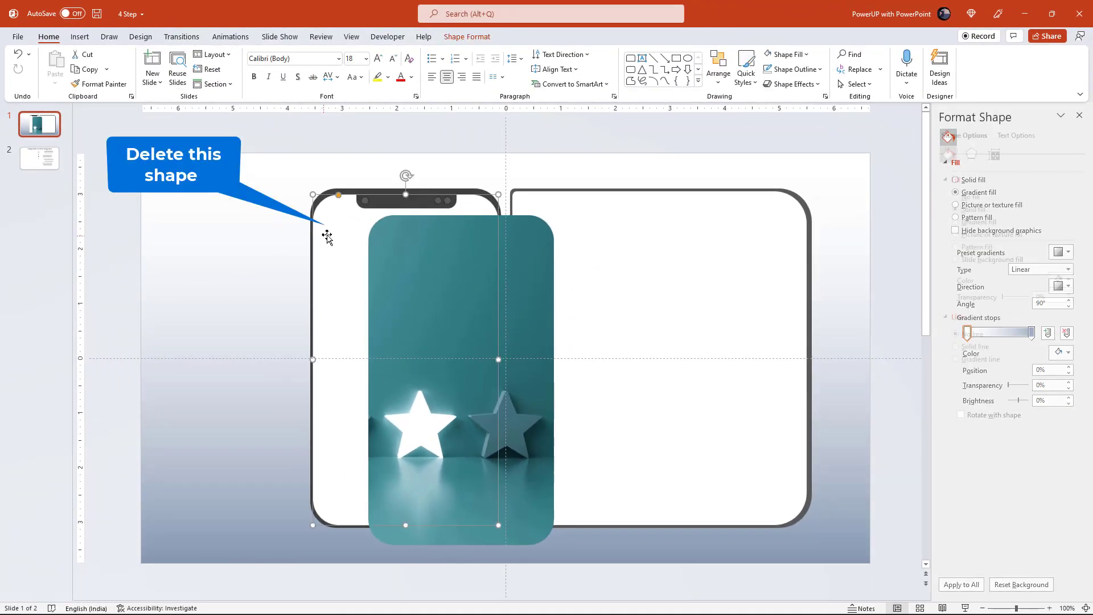
# Delete the spare white shape, fit the clipped star picture into the phone, and bring the notch to front
pyautogui.moveTo(321, 236)
pyautogui.mouseDown()
pyautogui.moveTo(157, 244)
pyautogui.moveTo(147, 230)
pyautogui.mouseUp()
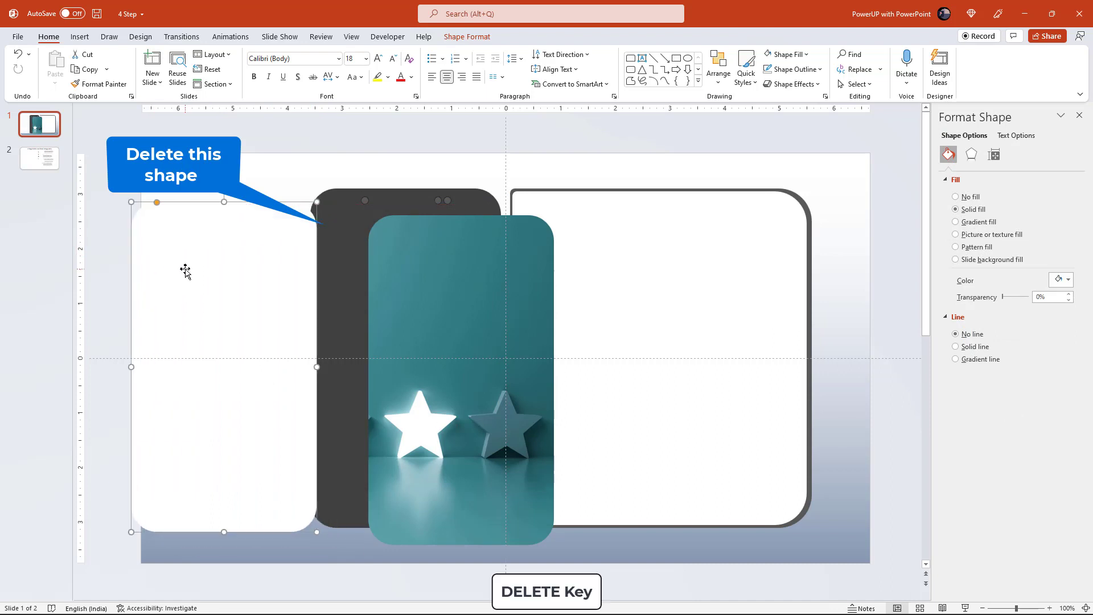
pyautogui.press('Delete')
pyautogui.moveTo(437, 295); pyautogui.dragTo(382, 275)
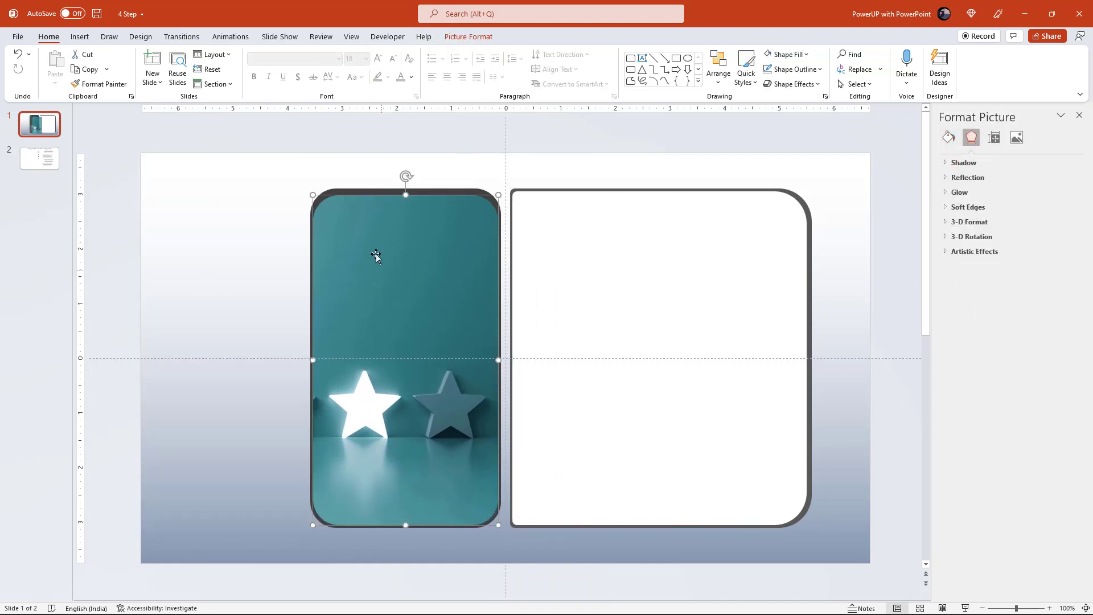
pyautogui.click(334, 162)
pyautogui.moveTo(306, 138); pyautogui.dragTo(489, 262)
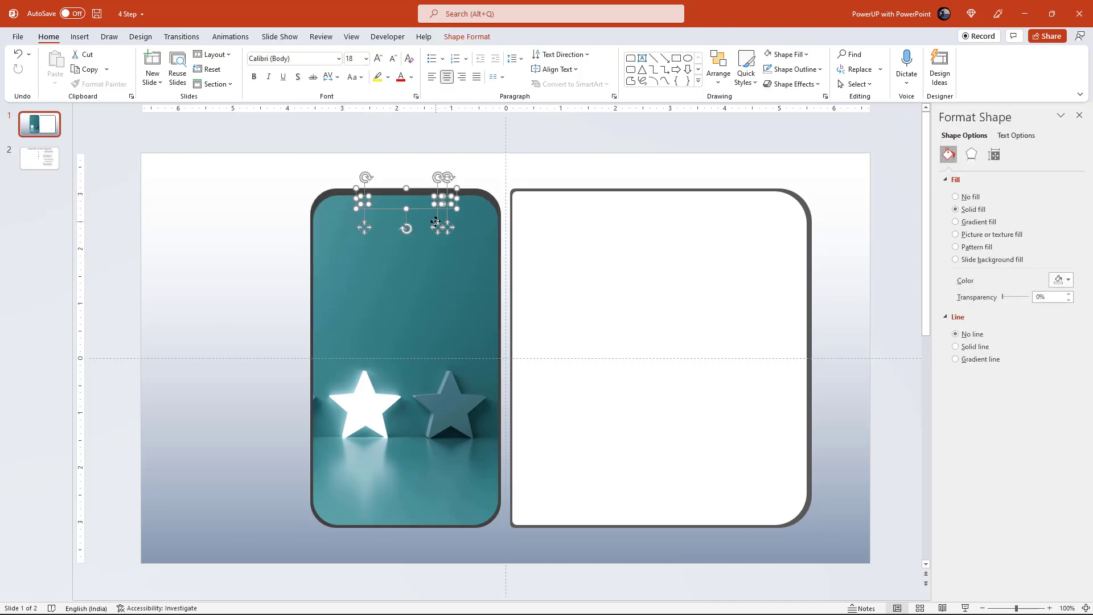
pyautogui.rightClick(436, 223)
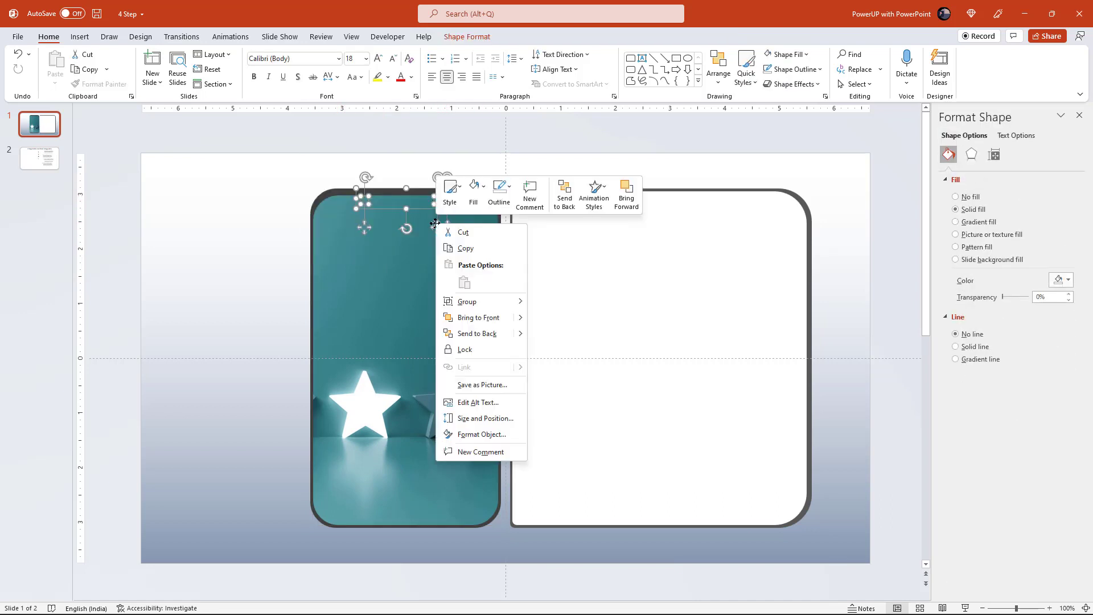
pyautogui.click(461, 317)
pyautogui.click(255, 260)
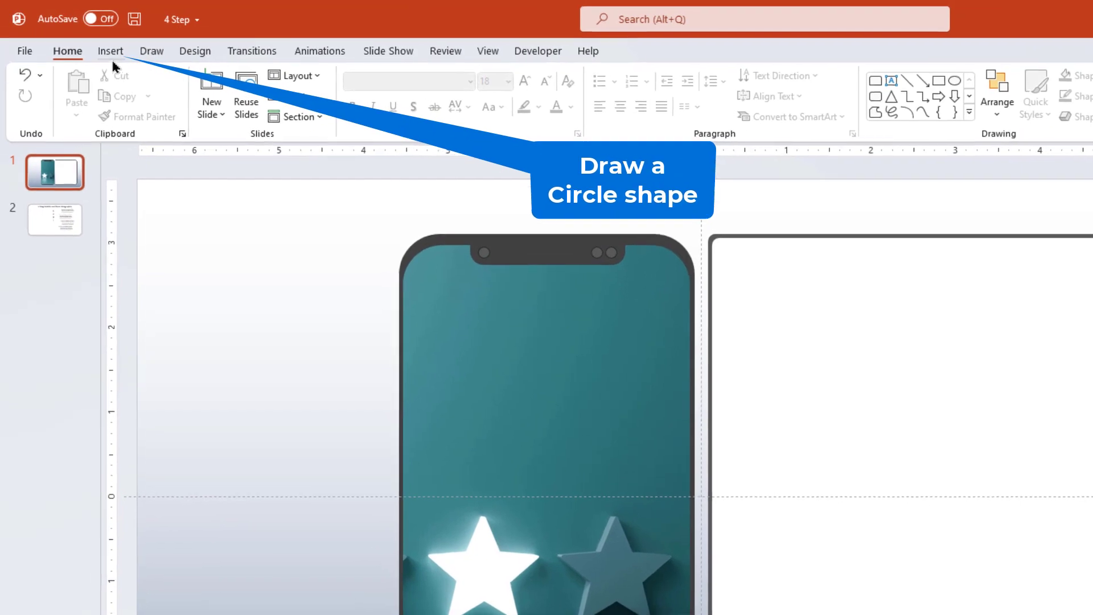
# Draw a 0.17-inch oval at the phone screen's top-right corner and remove its outline
pyautogui.click(110, 52)
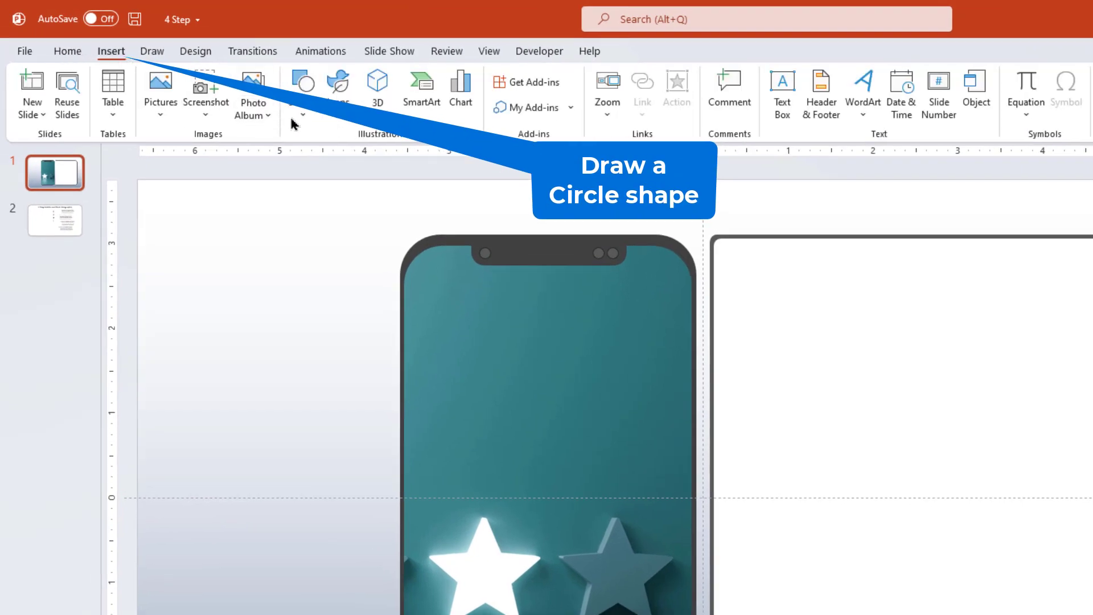
pyautogui.click(302, 94)
pyautogui.click(375, 159)
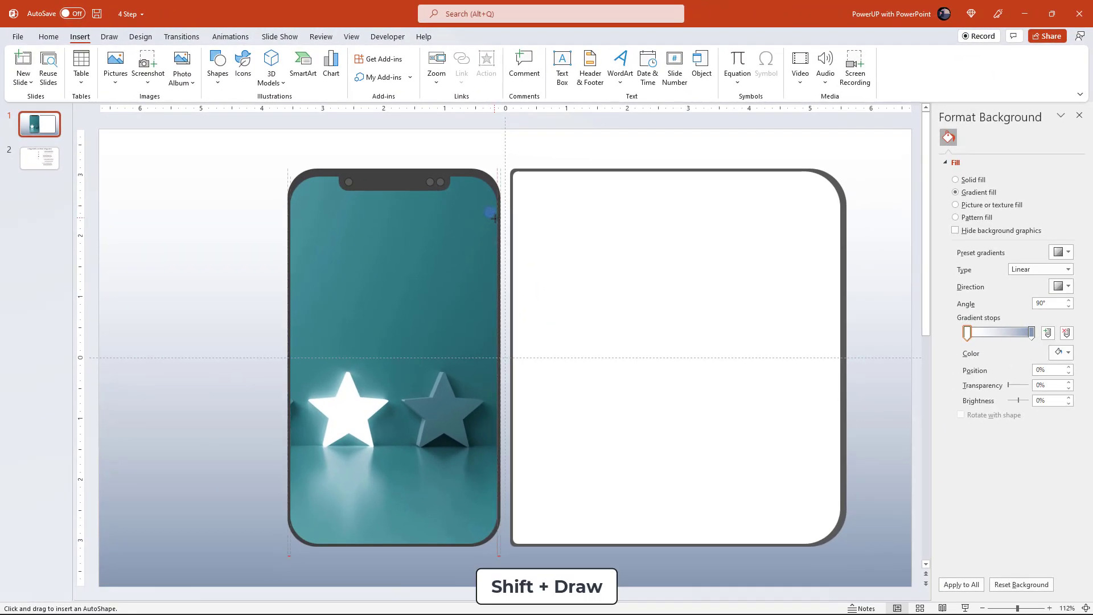
pyautogui.moveTo(493, 209); pyautogui.dragTo(479, 194)
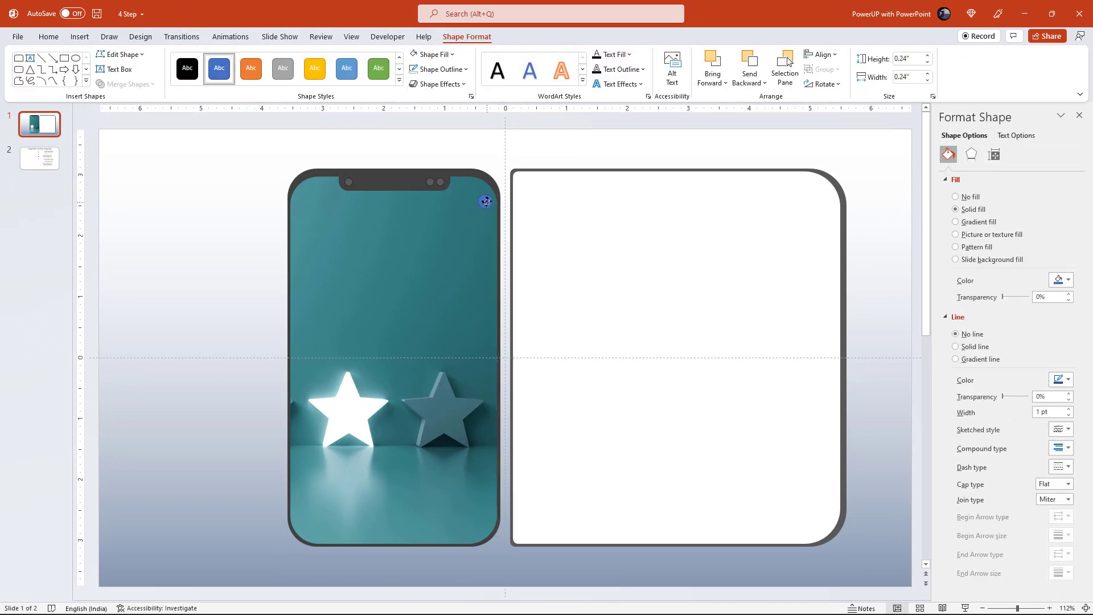
pyautogui.scroll(3, 486, 198)
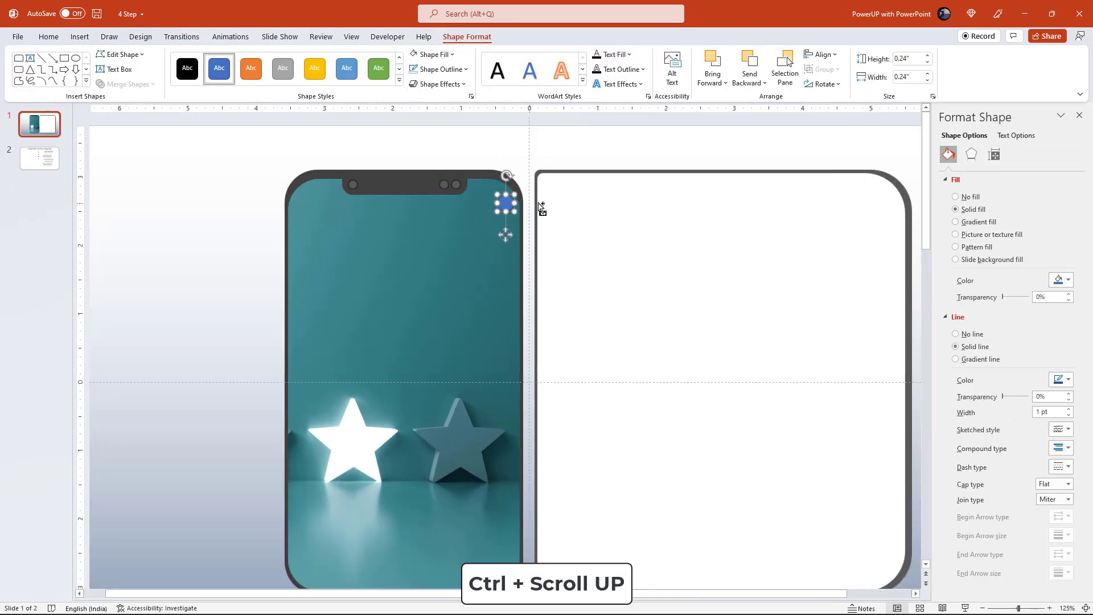
pyautogui.scroll(5, 542, 209)
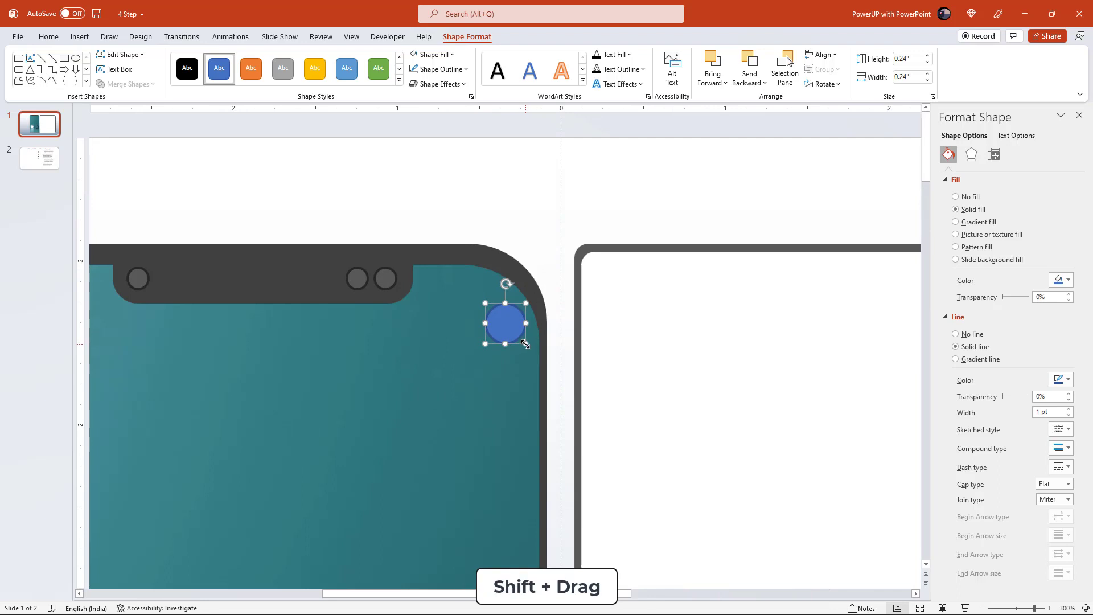
pyautogui.moveTo(519, 340)
pyautogui.mouseDown()
pyautogui.moveTo(509, 326)
pyautogui.moveTo(523, 338)
pyautogui.mouseUp()
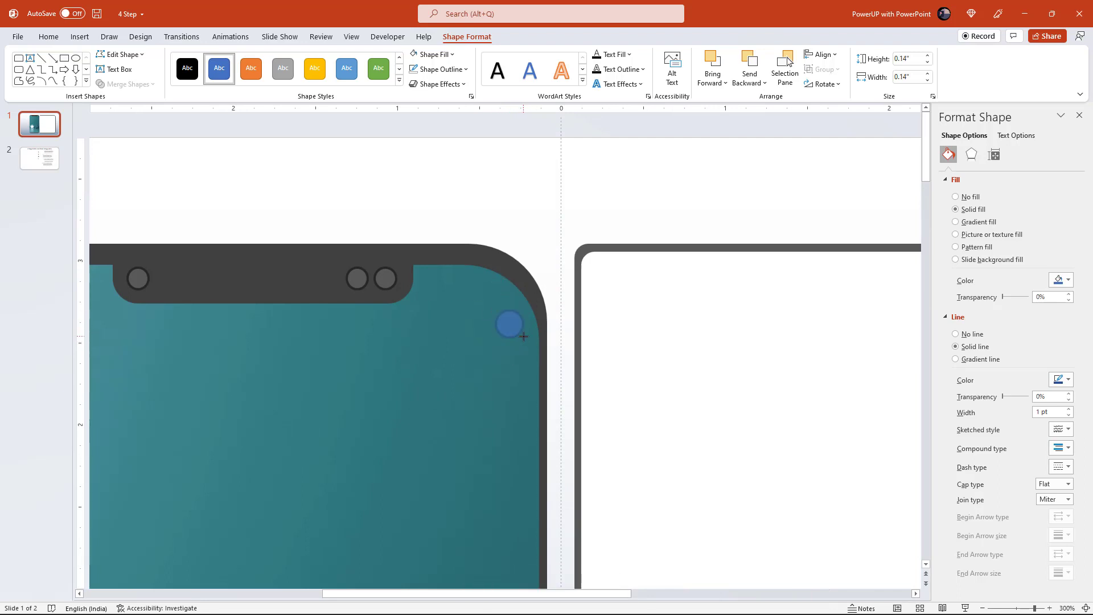
pyautogui.click(438, 69)
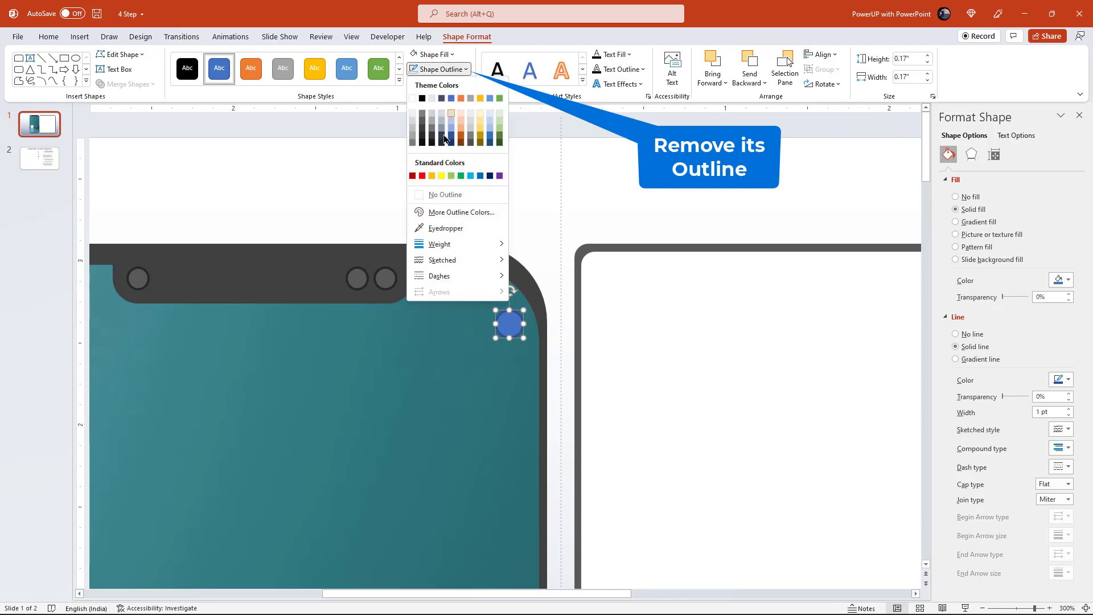
pyautogui.click(443, 191)
pyautogui.click(434, 54)
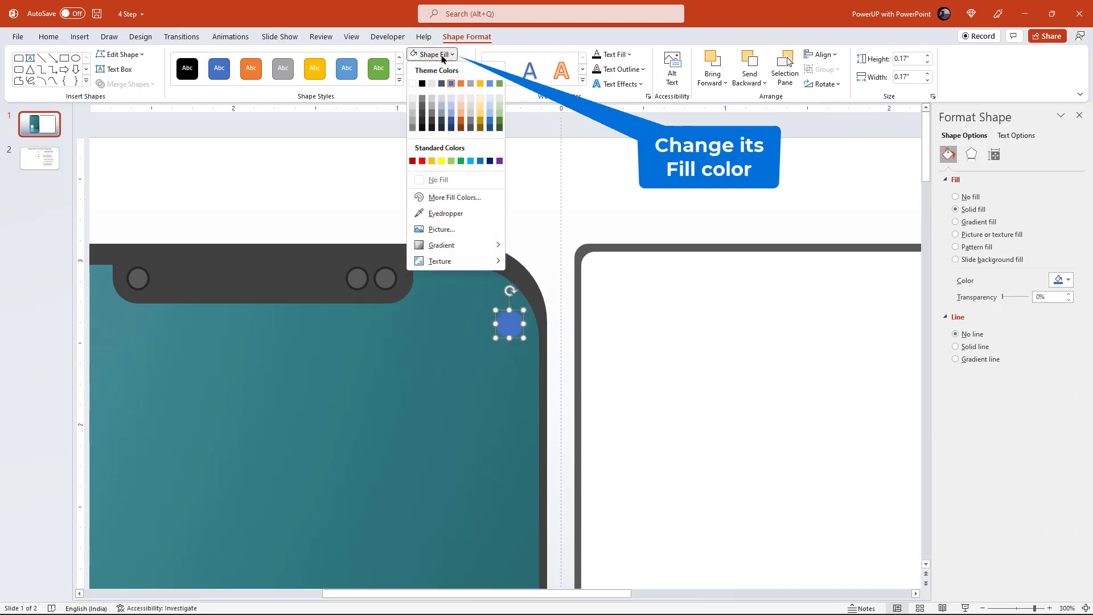
# Fill the small circle dark grey and apply an Inner shadow preset
pyautogui.click(422, 113)
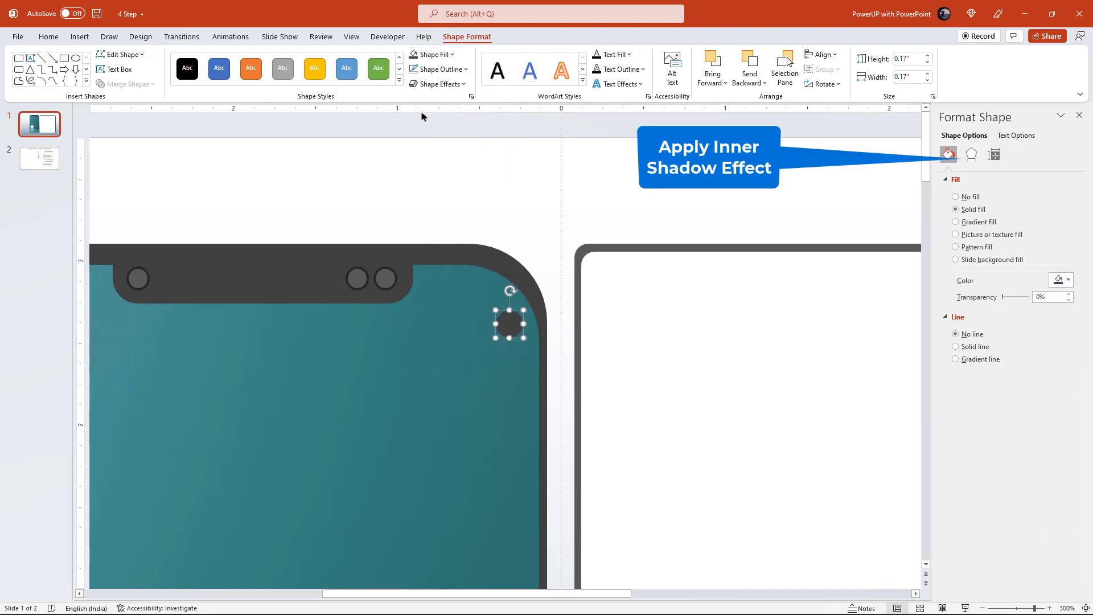
pyautogui.click(971, 154)
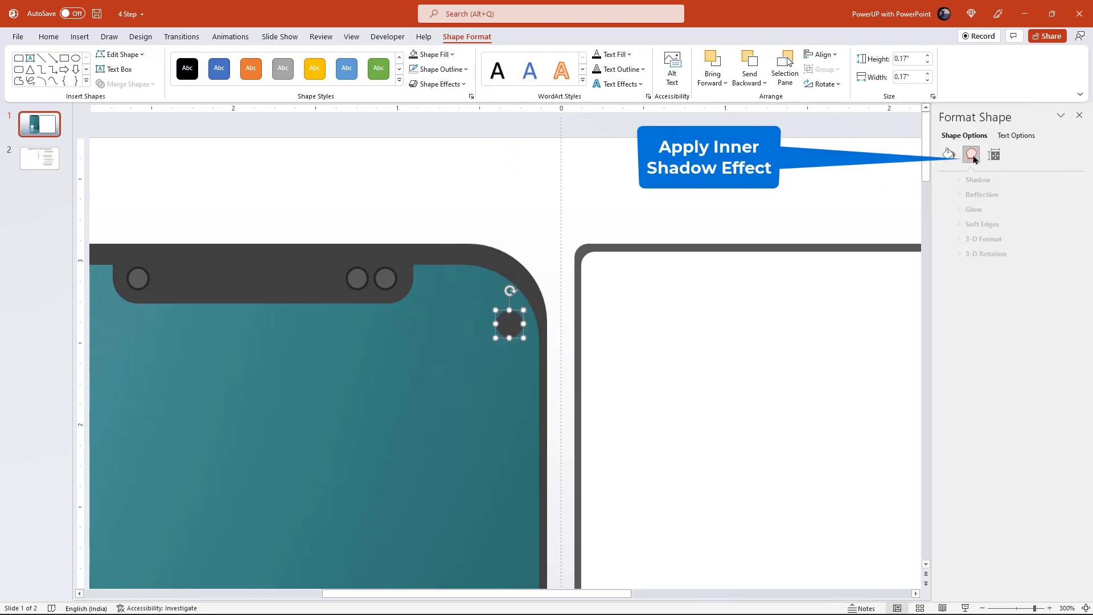
pyautogui.click(961, 179)
pyautogui.click(1066, 195)
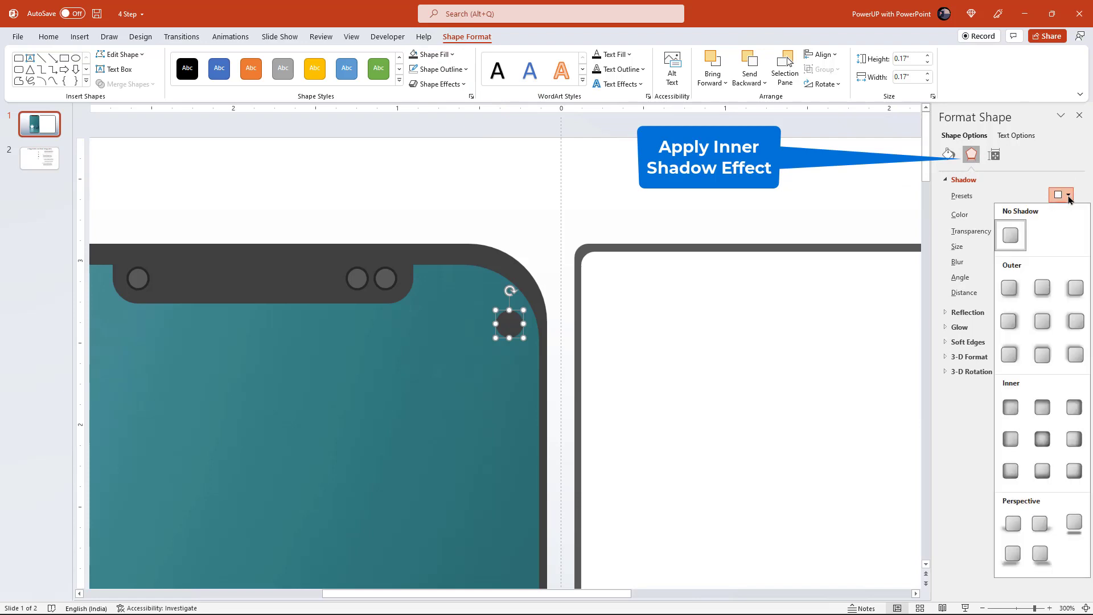
pyautogui.click(1011, 439)
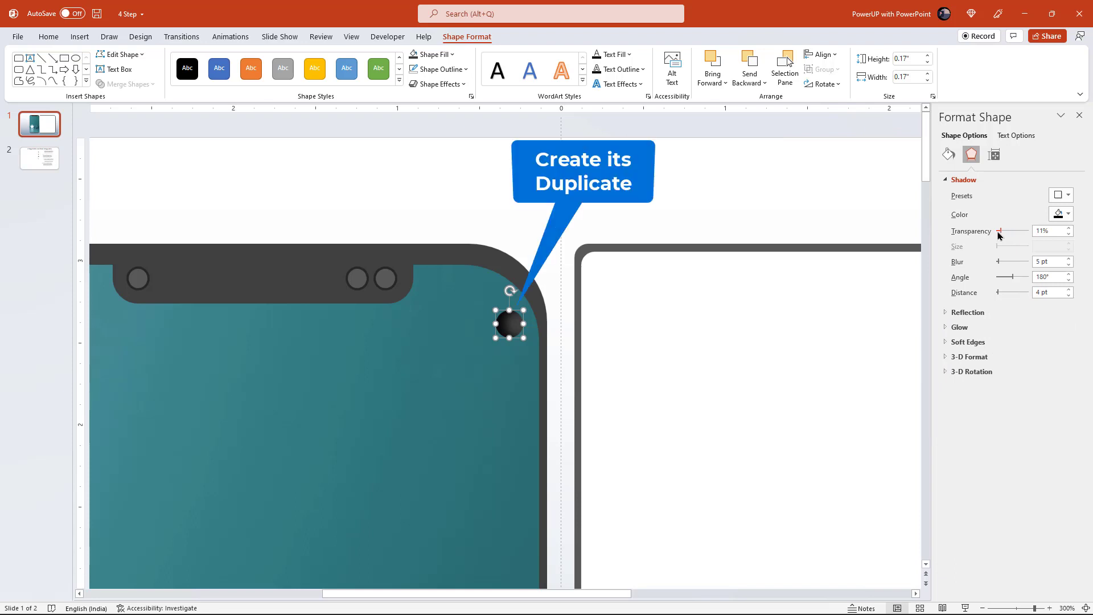
# Copy the circle onto the notebook's top-left edge and flip the copy horizontally
pyautogui.moveTo(512, 328); pyautogui.dragTo(609, 329)
pyautogui.click(832, 85)
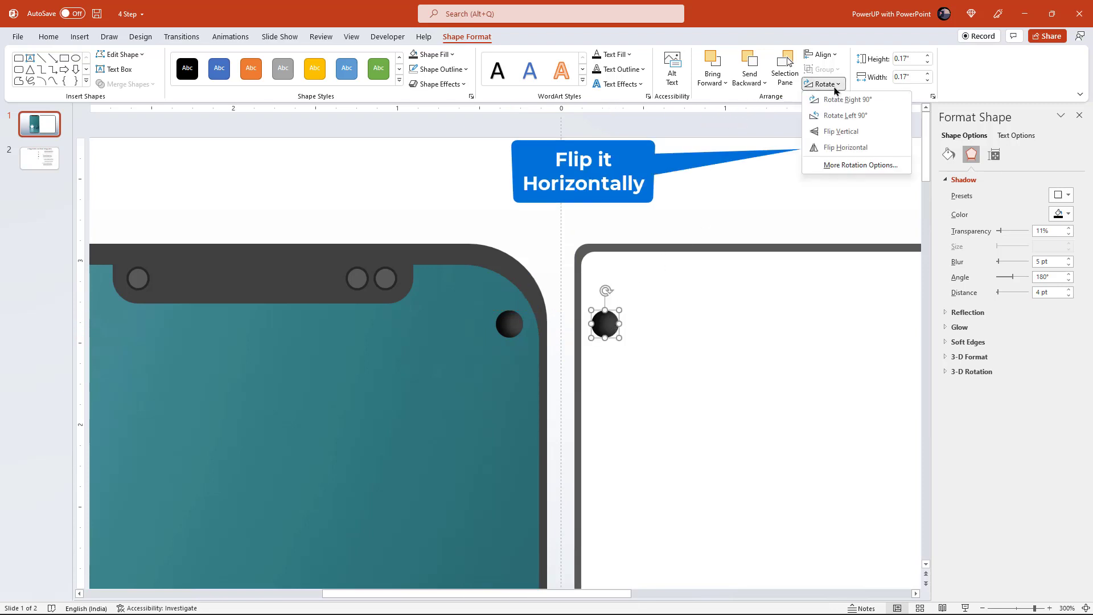
pyautogui.click(842, 147)
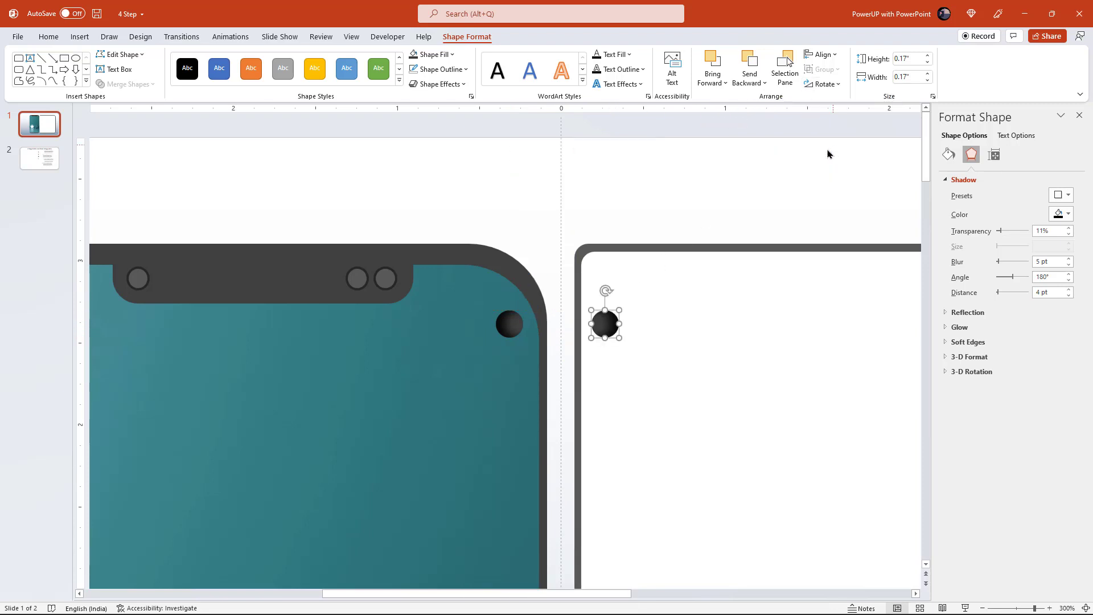
pyautogui.click(618, 200)
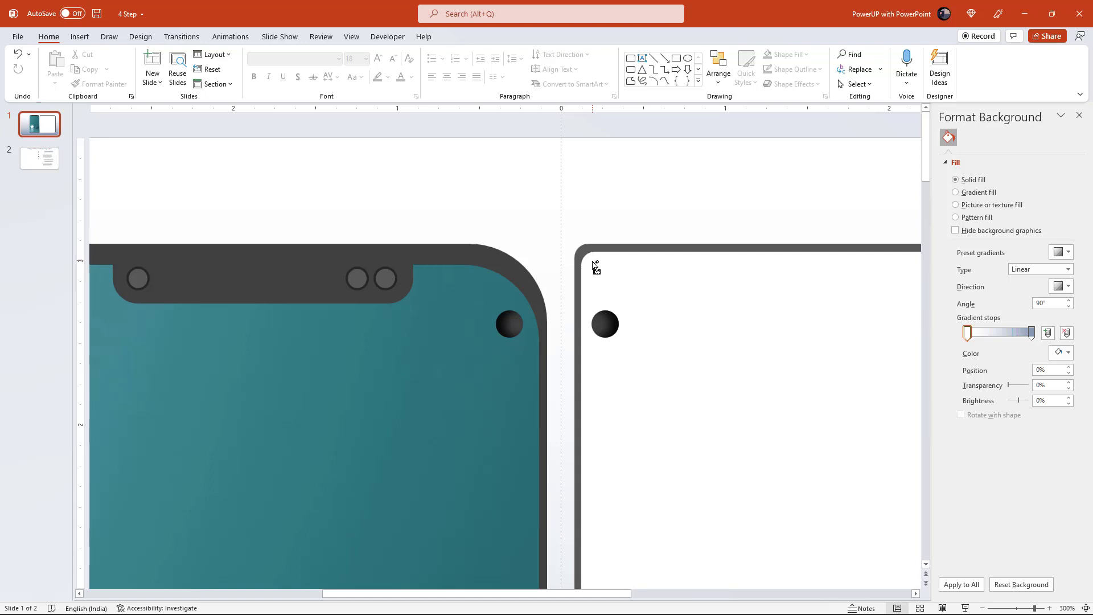
# Select the notebook's rounded rectangle outline and nudge it slightly left
pyautogui.scroll(-3, 595, 266)
pyautogui.scroll(-2, 595, 267)
pyautogui.scroll(-2, 595, 266)
pyautogui.scroll(-1, 595, 267)
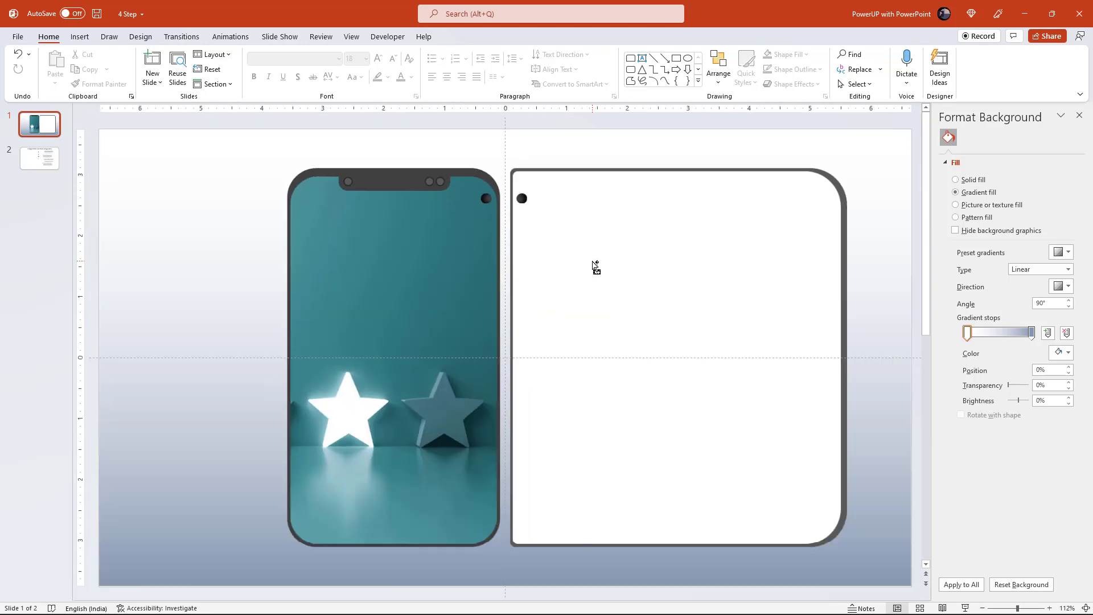
pyautogui.moveTo(866, 570); pyautogui.dragTo(506, 133)
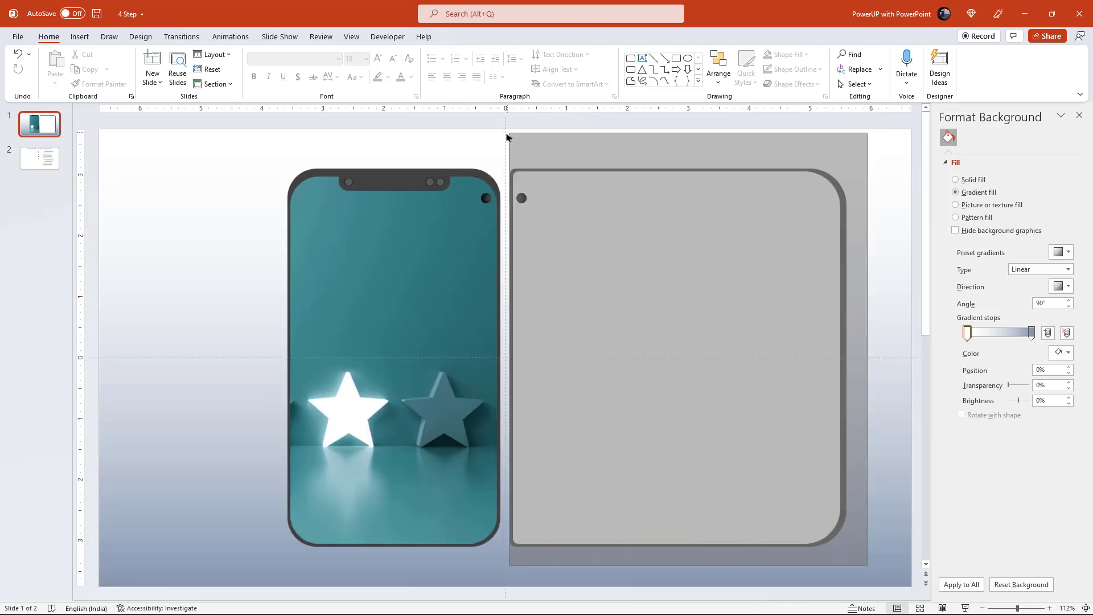
pyautogui.moveTo(579, 270); pyautogui.dragTo(575, 267)
# Select all phone parts and nudge them slightly right against the notebook
pyautogui.moveTo(233, 155); pyautogui.dragTo(509, 576)
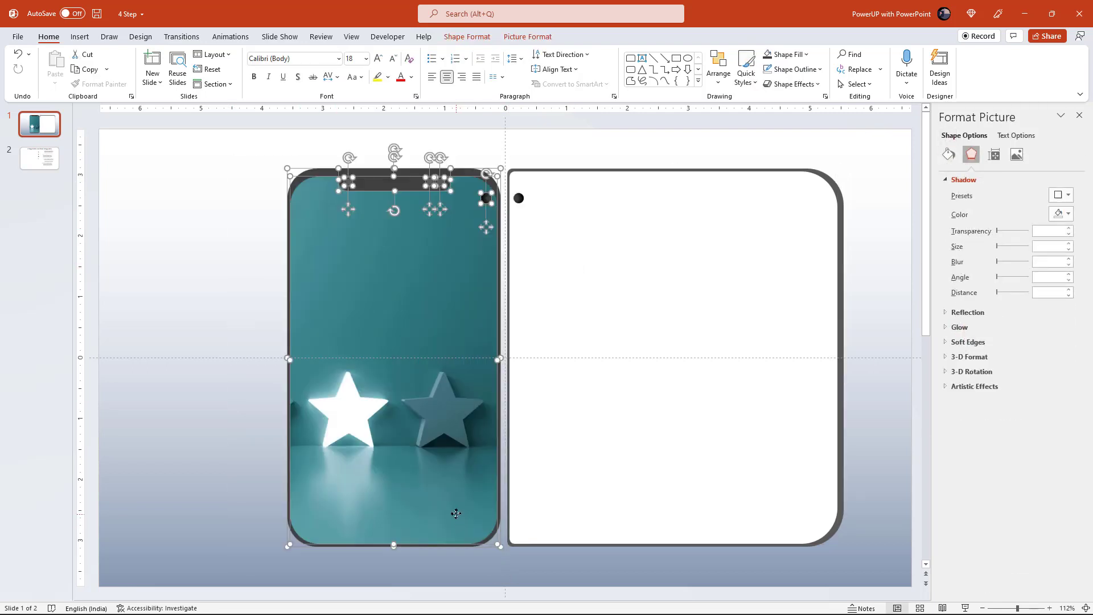
pyautogui.moveTo(456, 514); pyautogui.dragTo(459, 513)
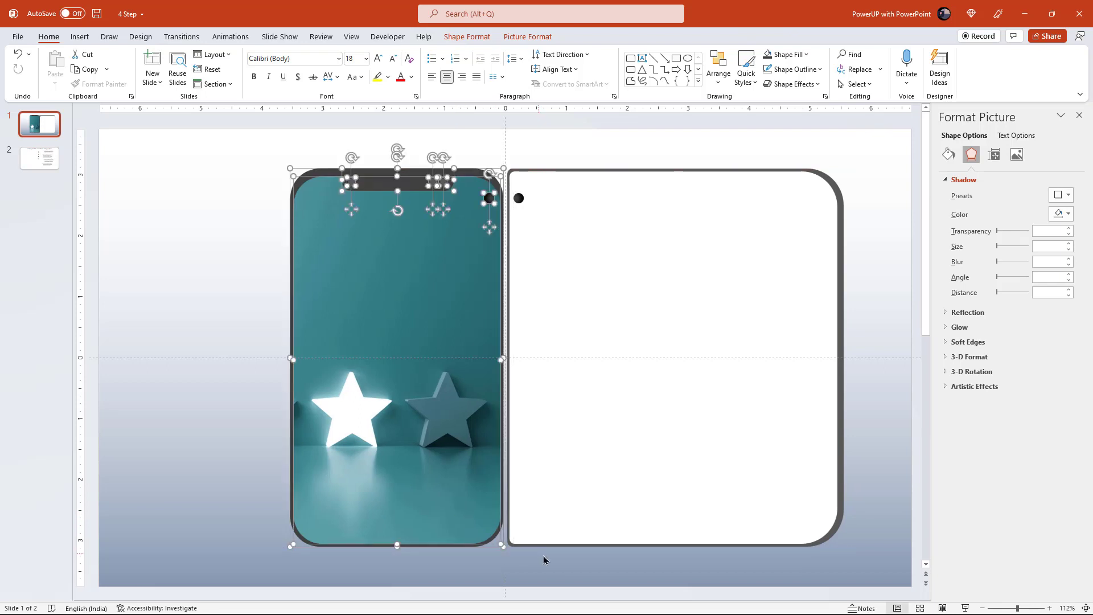
pyautogui.click(543, 559)
pyautogui.click(518, 198)
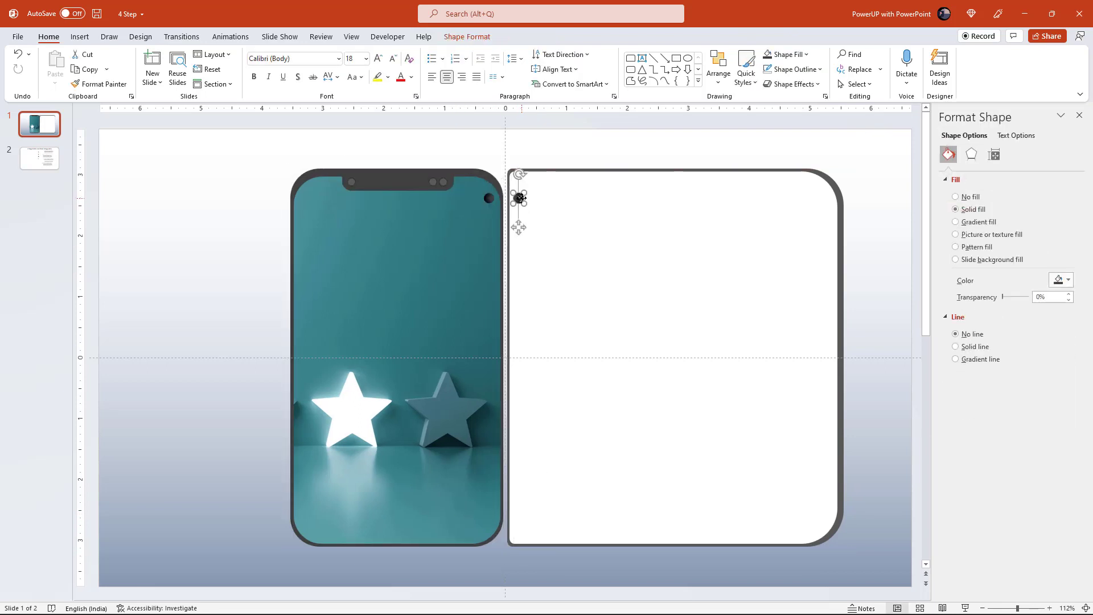
pyautogui.keyDown('ctrl'); pyautogui.scroll(4, 518, 225); pyautogui.keyUp('ctrl')
pyautogui.keyDown('ctrl'); pyautogui.scroll(5, 506, 254); pyautogui.keyUp('ctrl')
pyautogui.keyDown('ctrl'); pyautogui.scroll(10, 506, 296); pyautogui.keyUp('ctrl')
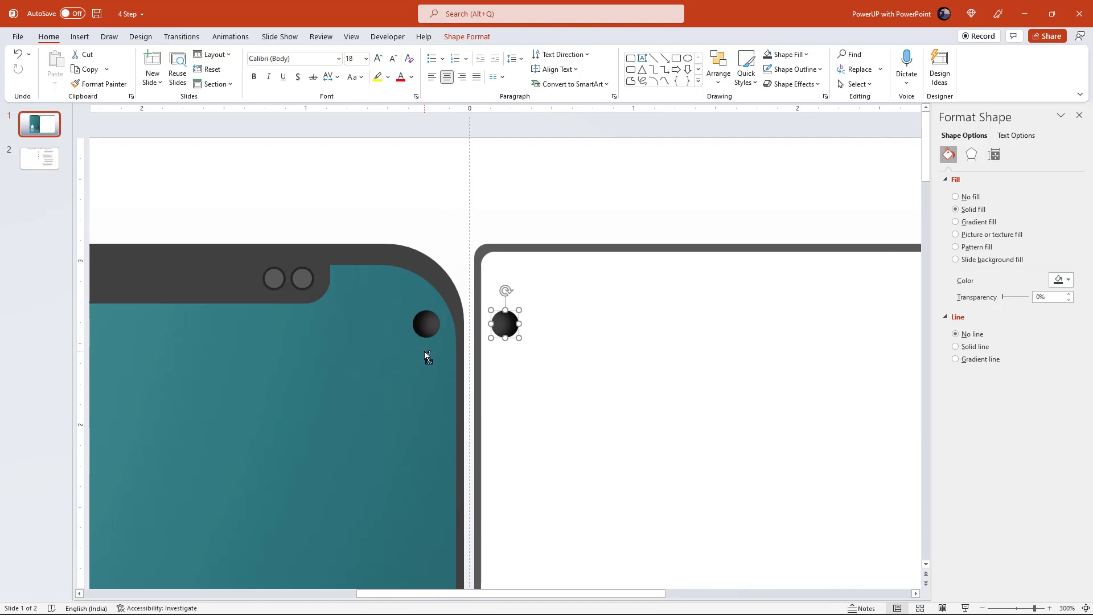
pyautogui.click(409, 232)
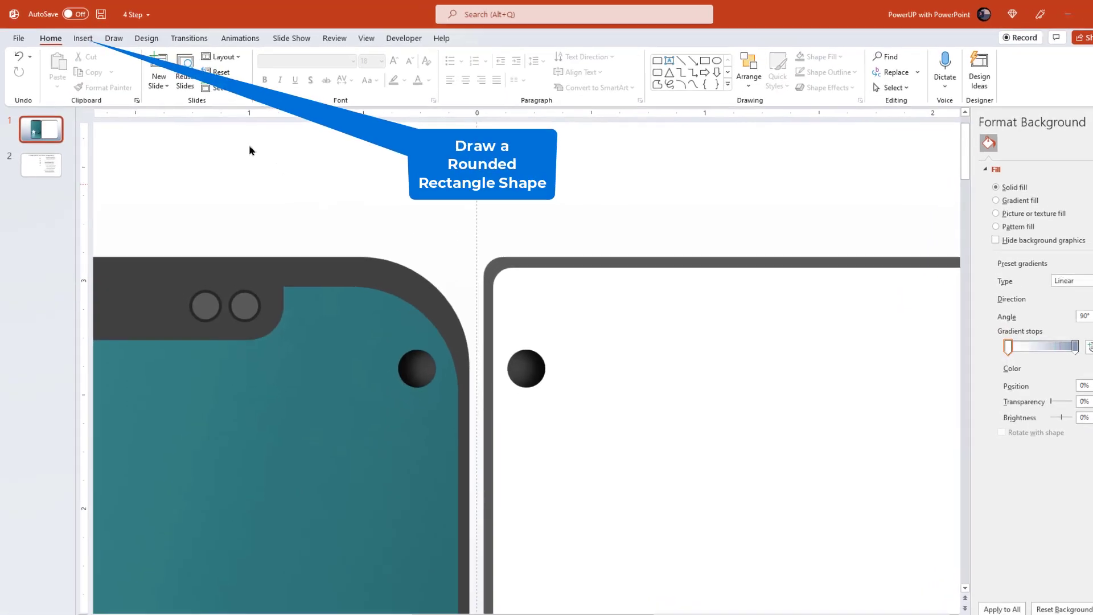
# Draw a thin rounded-rectangle bar between the two black circles and set it to No Outline
pyautogui.click(83, 38)
pyautogui.click(227, 91)
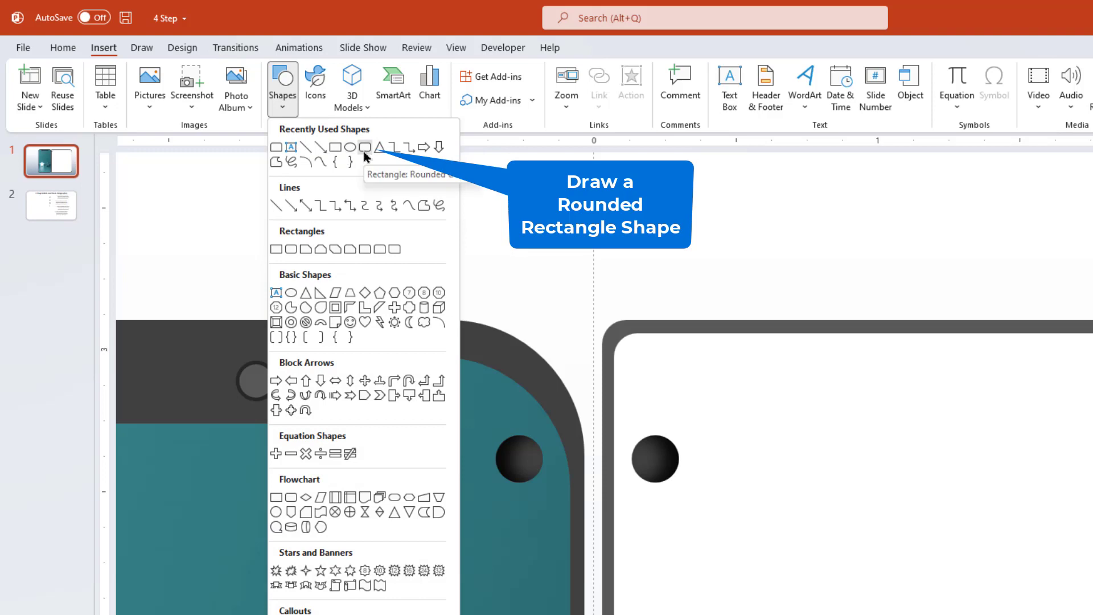
pyautogui.click(364, 148)
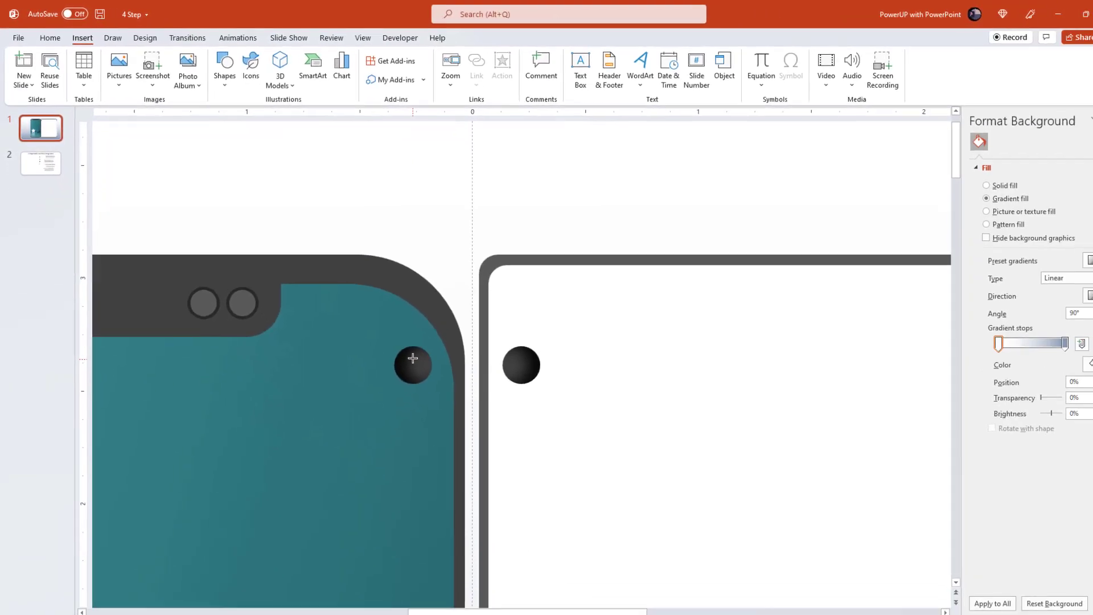
pyautogui.moveTo(413, 358)
pyautogui.mouseDown()
pyautogui.moveTo(522, 371)
pyautogui.moveTo(509, 360)
pyautogui.mouseUp()
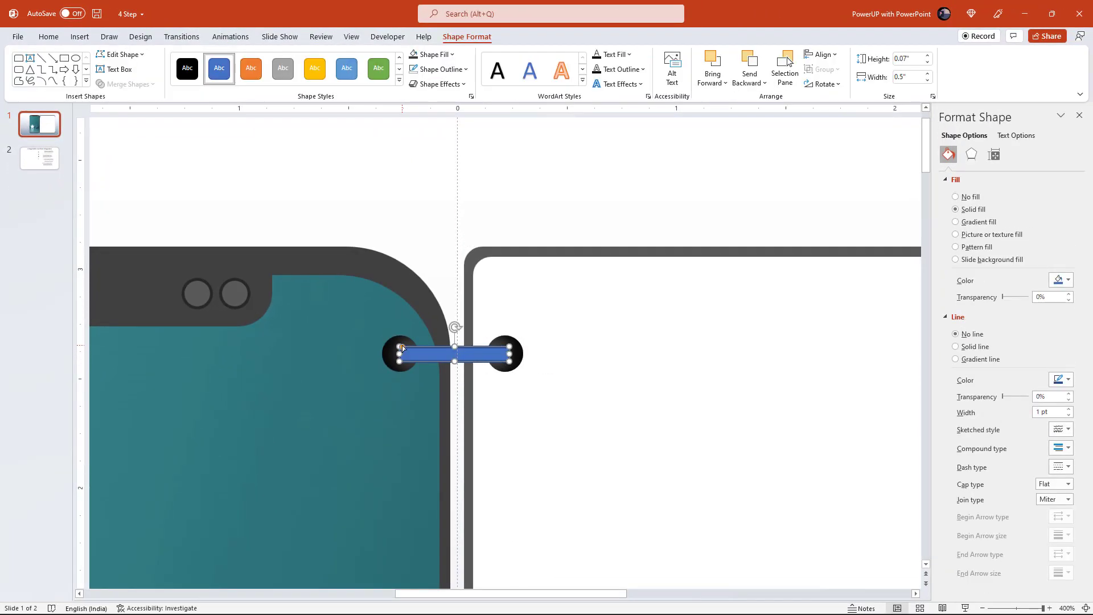
pyautogui.moveTo(436, 353); pyautogui.dragTo(445, 352)
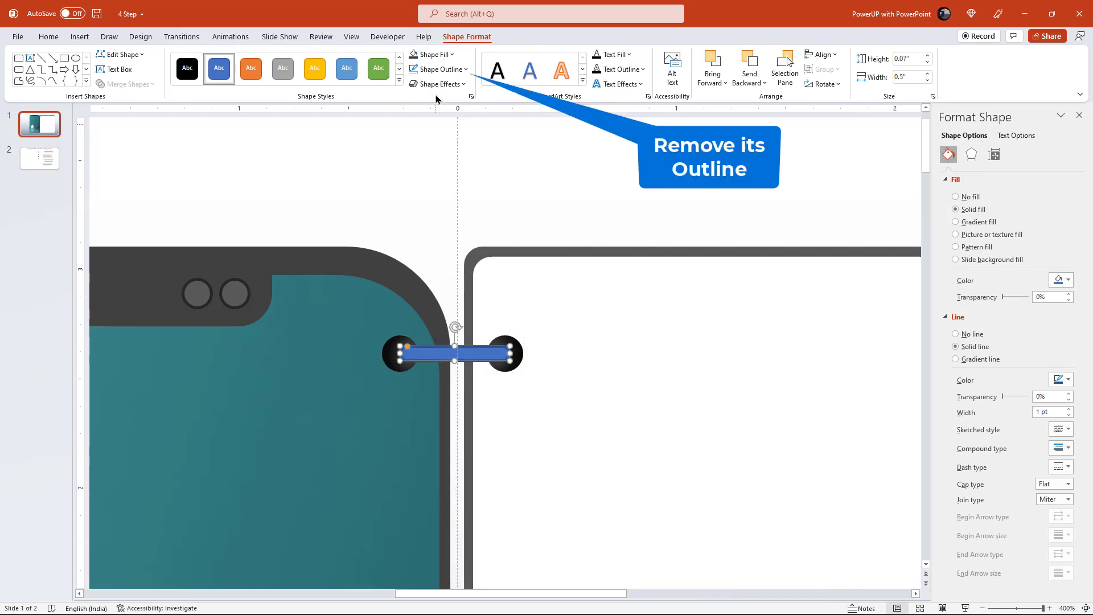
pyautogui.click(439, 69)
pyautogui.click(456, 193)
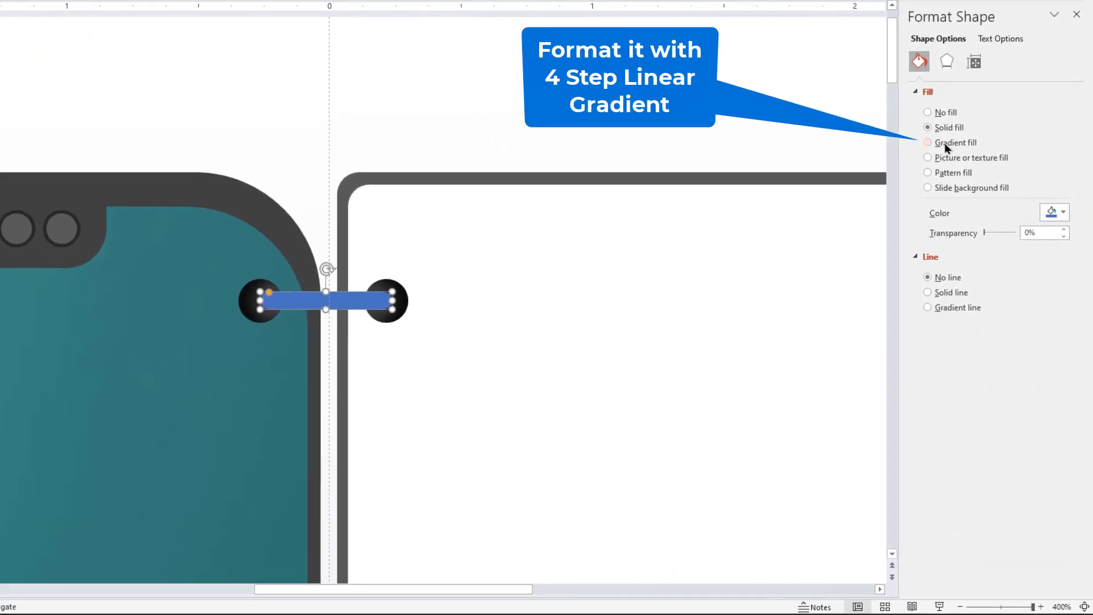
# Switch the bar to a gradient fill, add a stop, and make both middle stops white
pyautogui.click(944, 143)
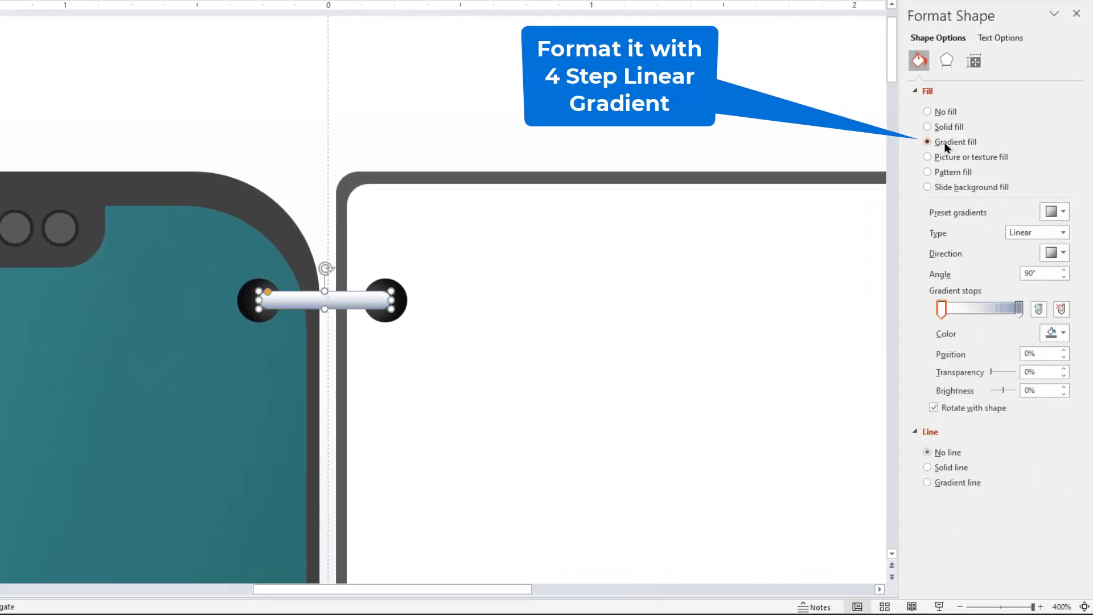
pyautogui.click(965, 310)
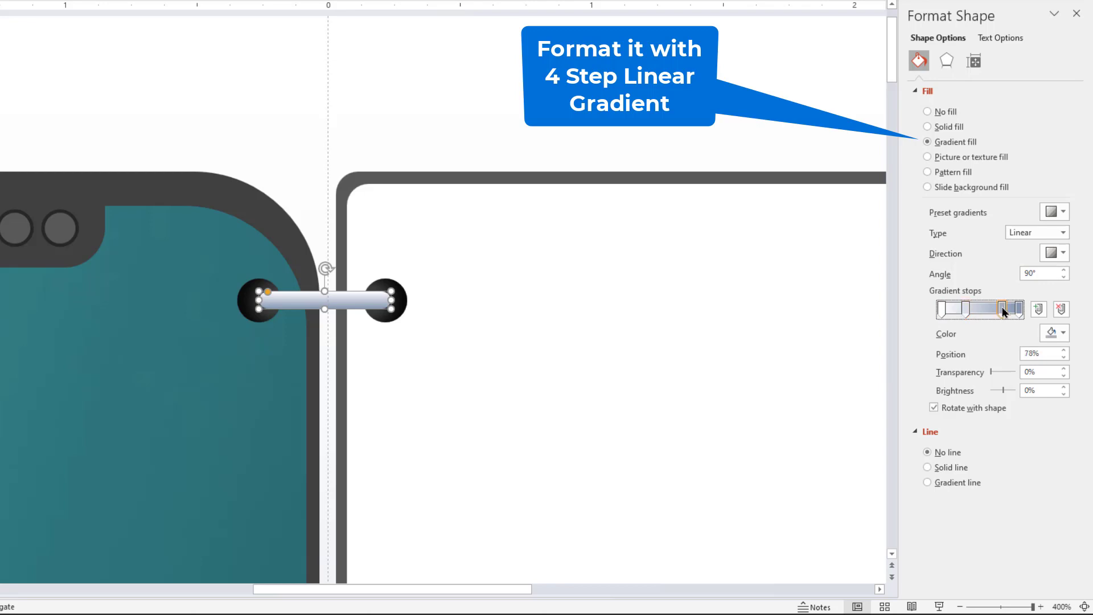
pyautogui.click(1051, 332)
pyautogui.click(980, 369)
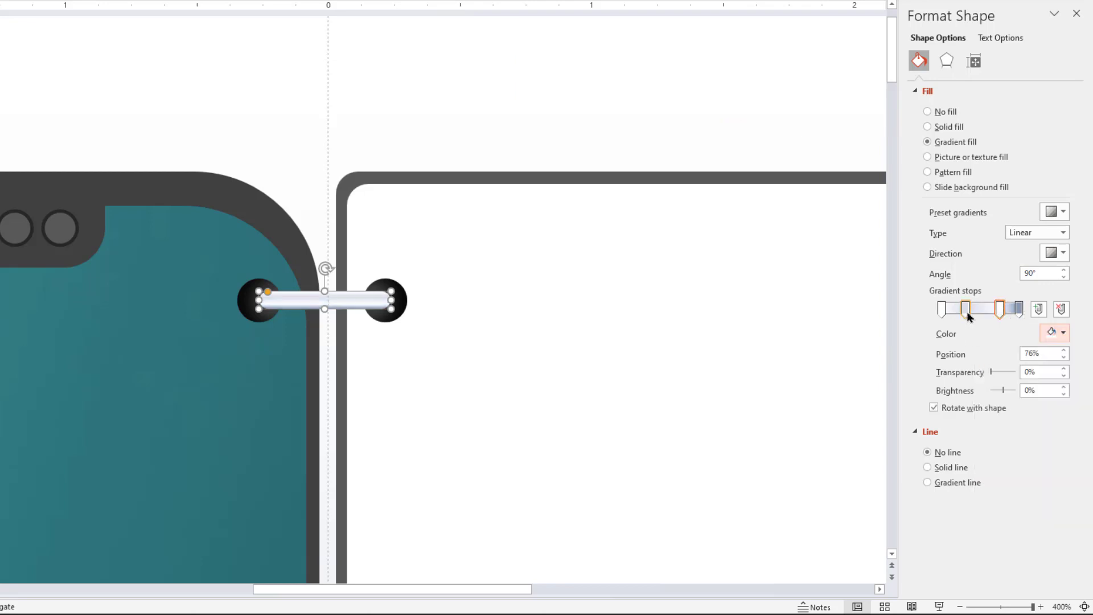
pyautogui.click(966, 311)
pyautogui.click(1053, 332)
pyautogui.click(979, 369)
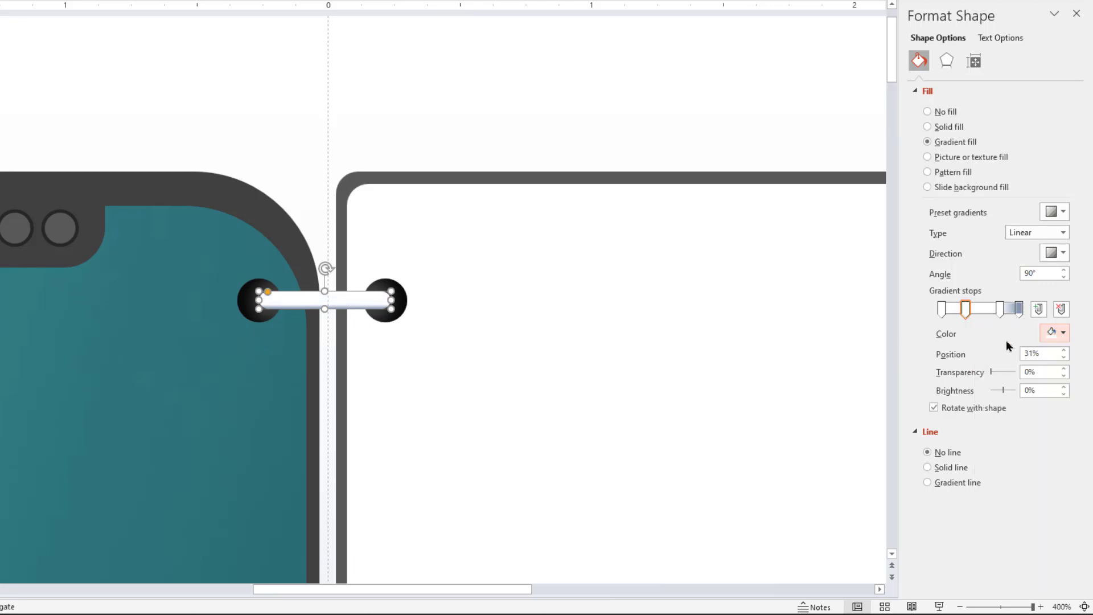
# Color both end stops with the ring's dark color, set the gradient left-to-right, and move the third stop to 69%
pyautogui.click(1018, 312)
pyautogui.click(1054, 332)
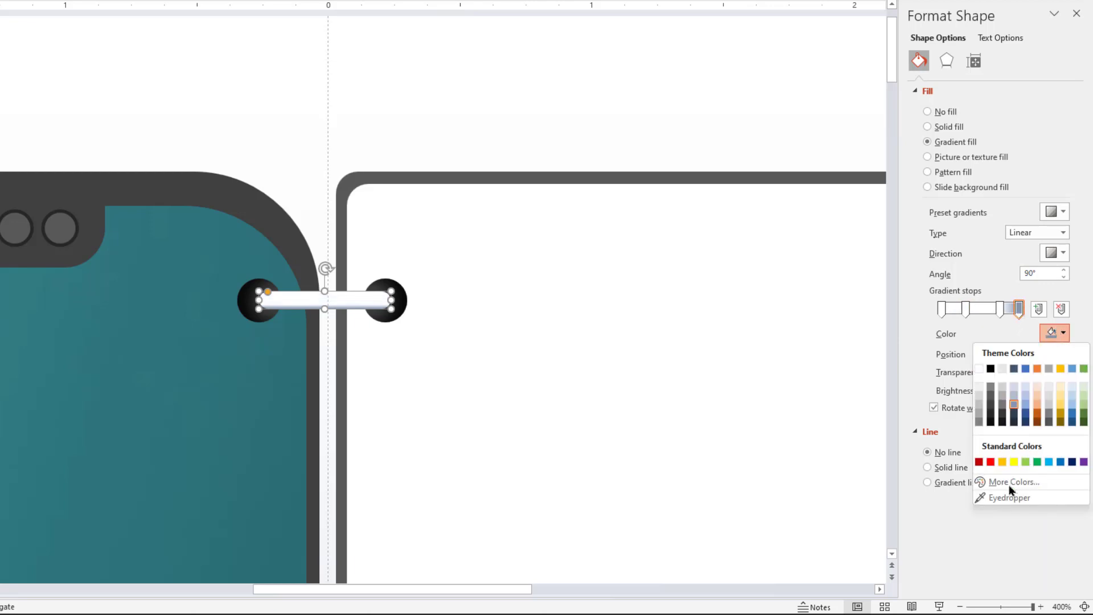
pyautogui.click(1004, 499)
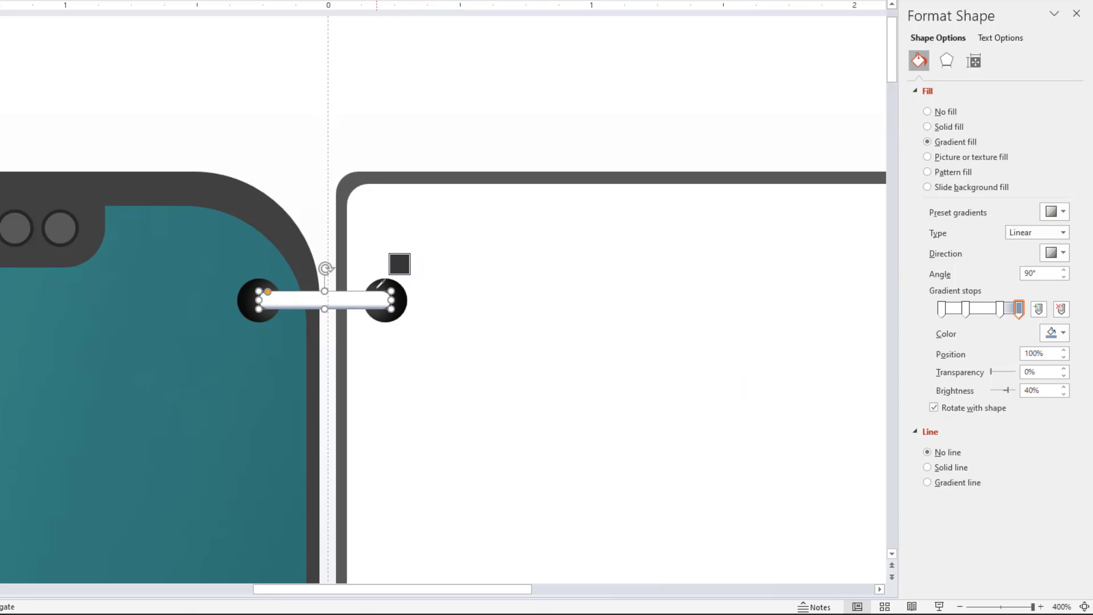
pyautogui.click(390, 287)
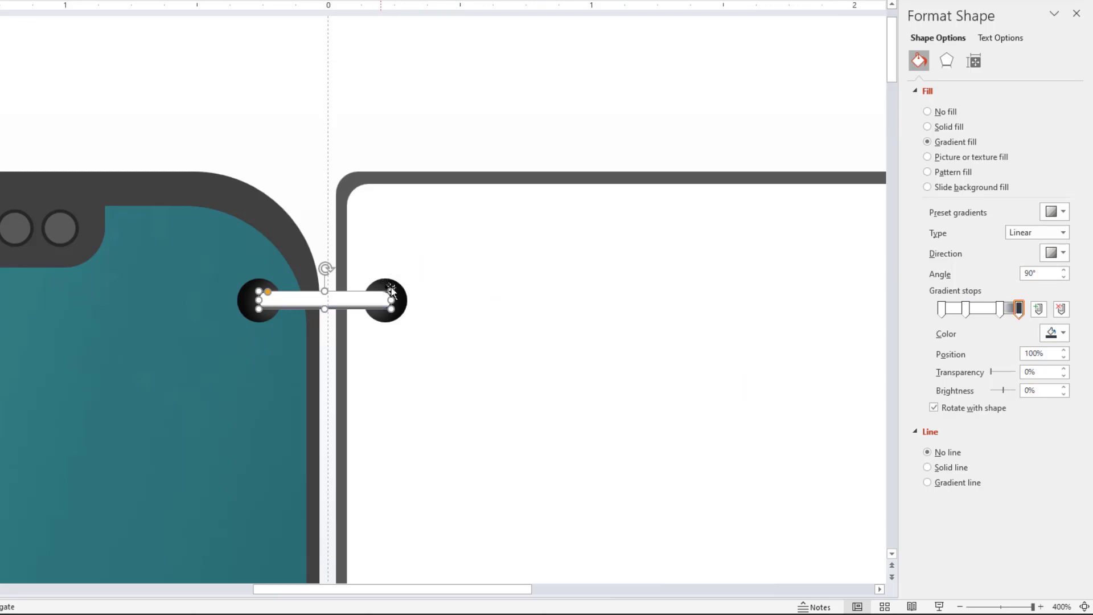
pyautogui.click(1052, 335)
pyautogui.click(979, 501)
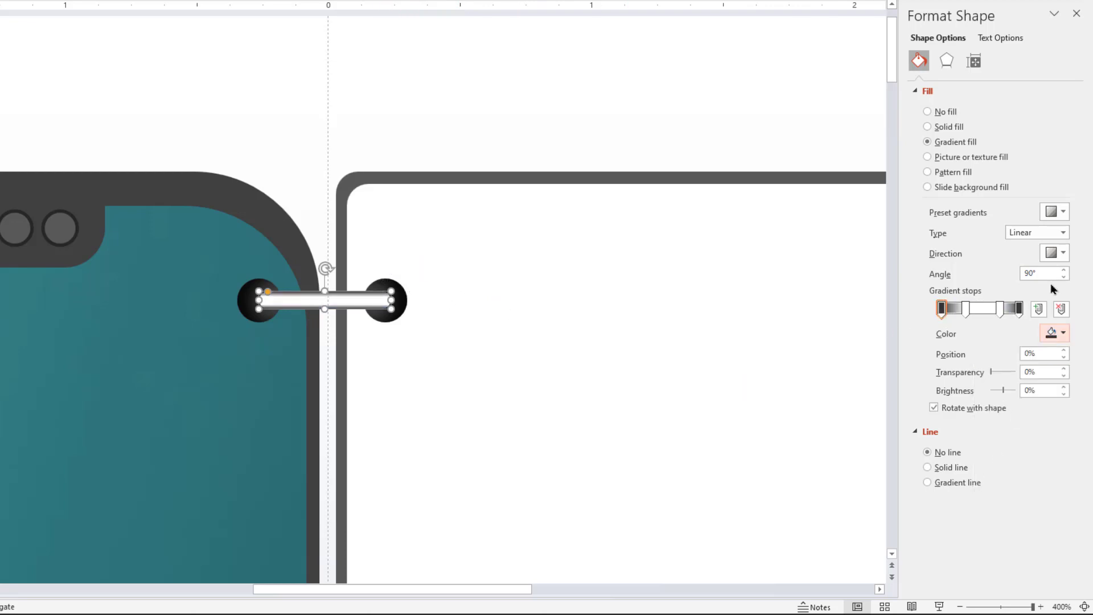
pyautogui.click(1057, 251)
pyautogui.click(1047, 279)
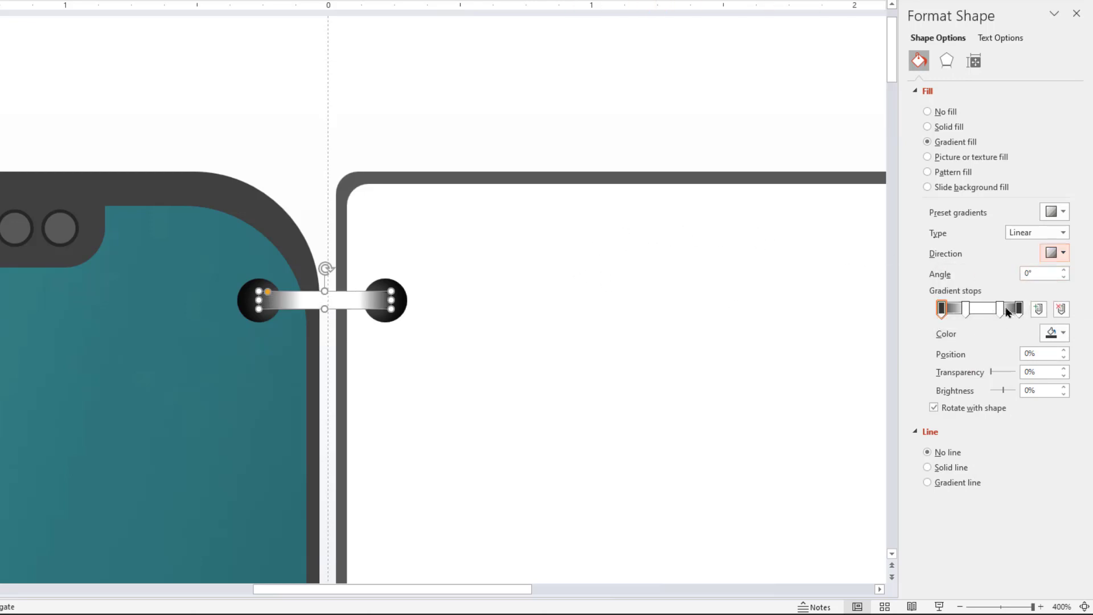
pyautogui.moveTo(1006, 310); pyautogui.dragTo(996, 315)
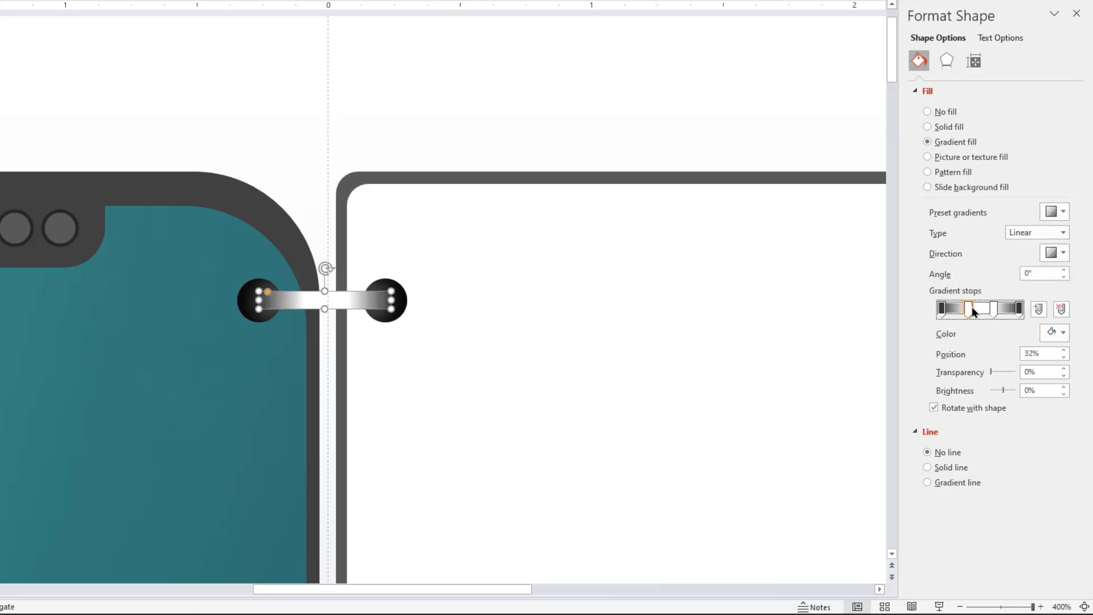
# Group the two rings and the connecting bar into one object
pyautogui.click(516, 220)
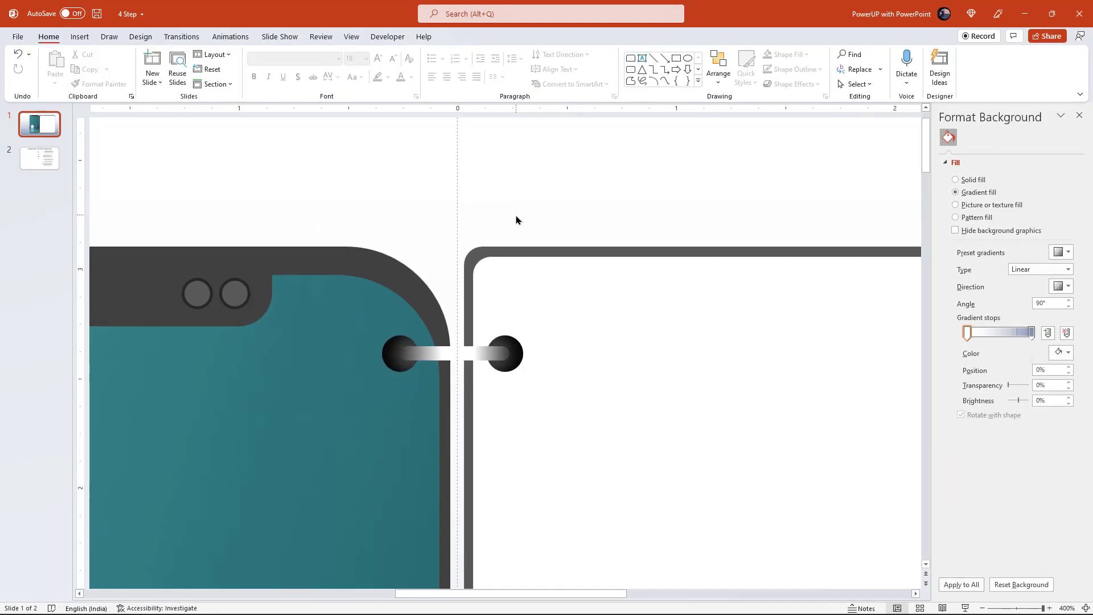
pyautogui.scroll(-3, 516, 220)
pyautogui.scroll(-2, 516, 220)
pyautogui.scroll(-3, 443, 191)
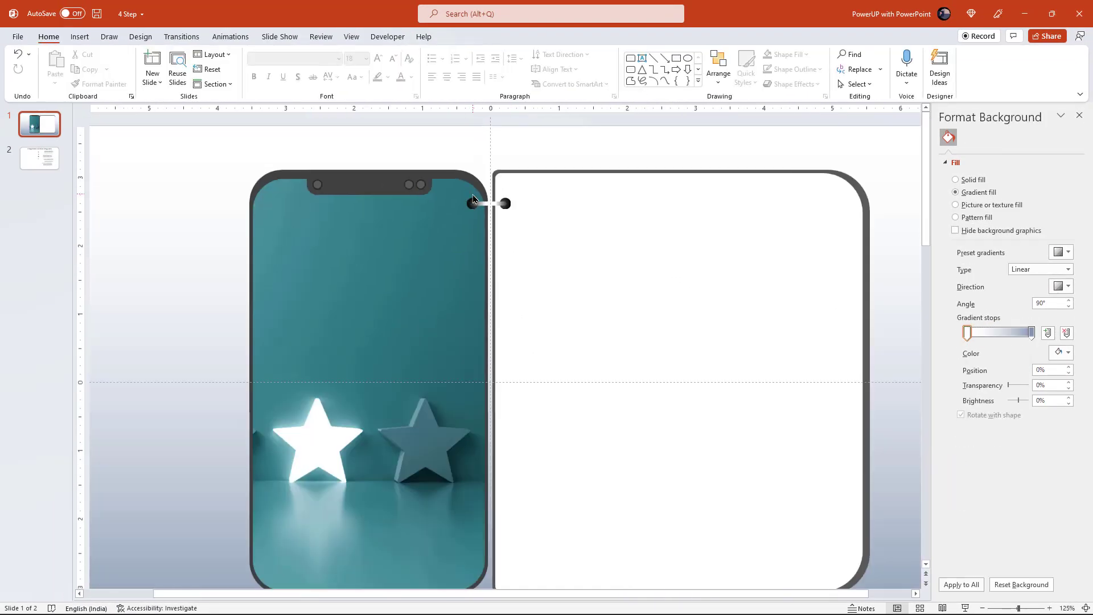
pyautogui.scroll(-2, 473, 171)
pyautogui.moveTo(475, 157); pyautogui.dragTo(545, 233)
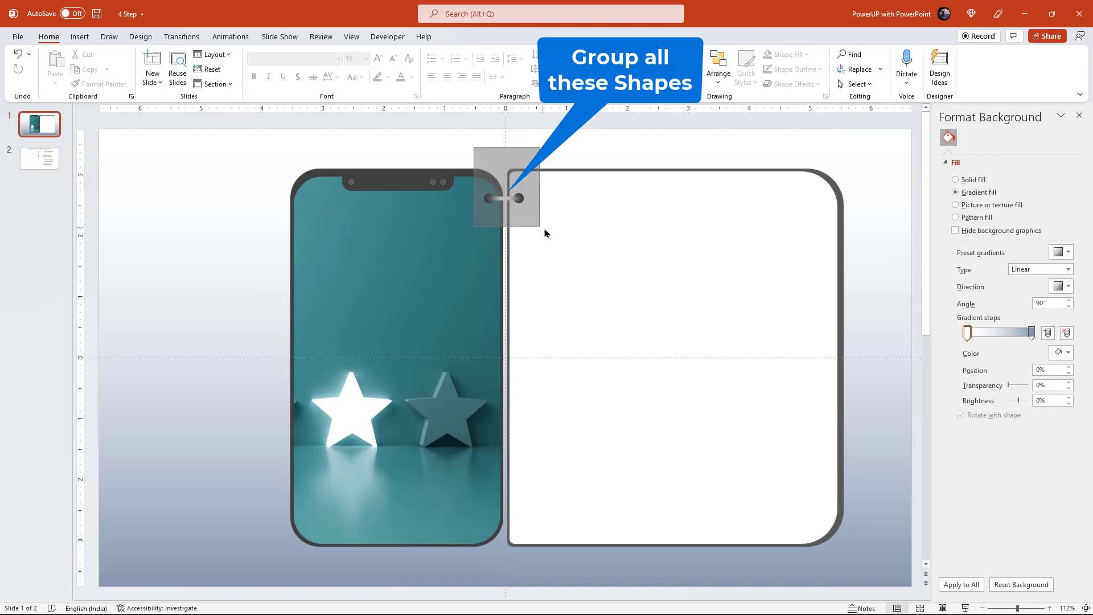
pyautogui.rightClick(510, 199)
pyautogui.click(620, 276)
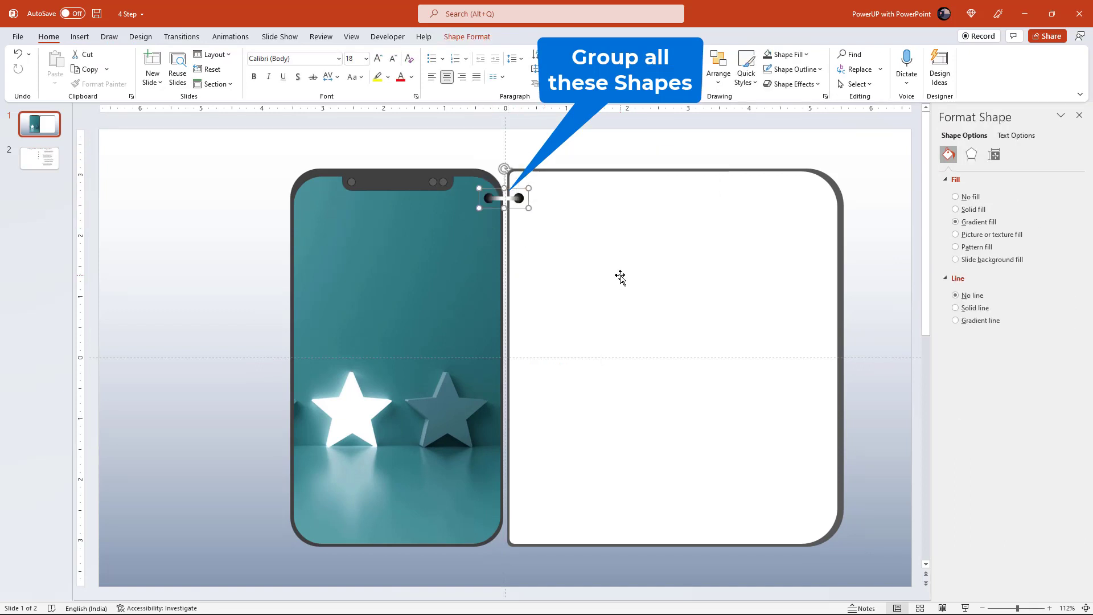
# Duplicate the ring-and-bar group with Ctrl+D evenly down the spine to the notebook's bottom
pyautogui.hotkey('ctrl', 'd')
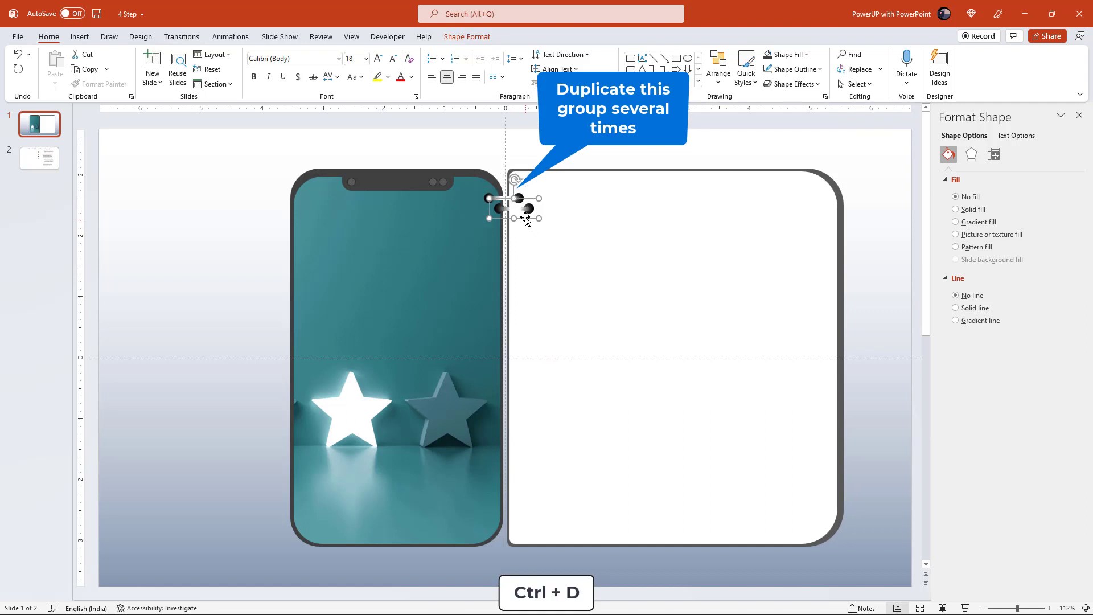
pyautogui.moveTo(523, 210); pyautogui.dragTo(510, 226)
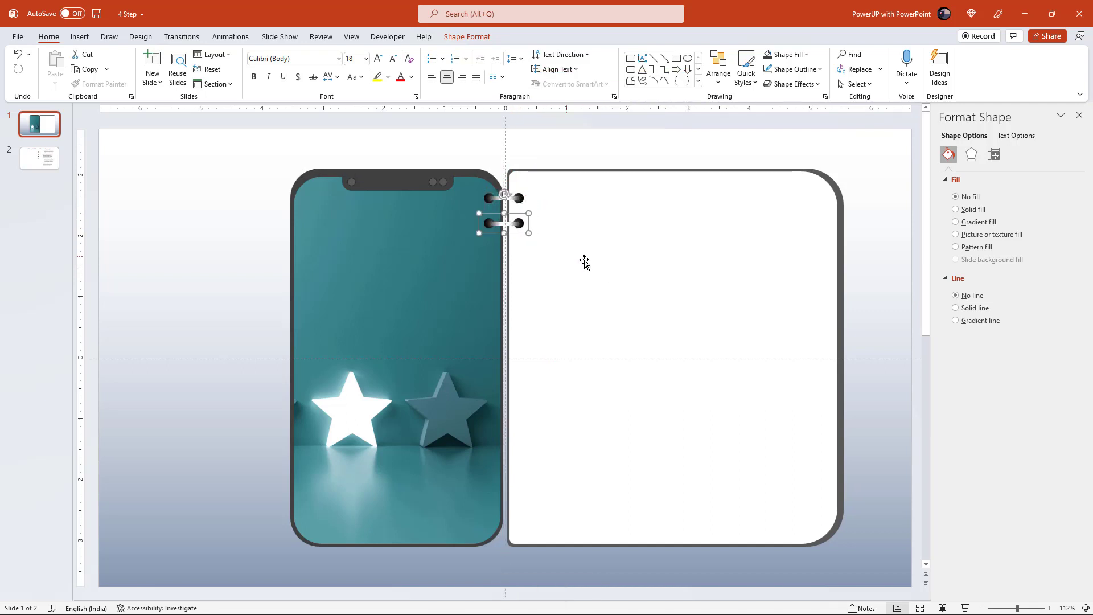
pyautogui.hotkey('ctrl', 'd')
pyautogui.hotkey('ctrl', 'd')
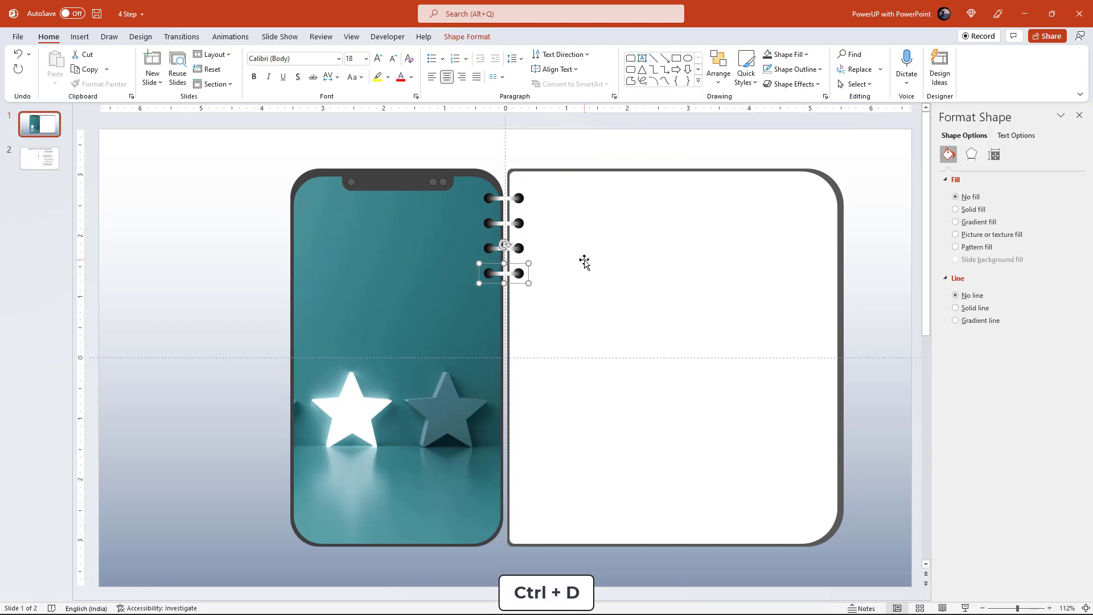
pyautogui.hotkey('ctrl', 'd')
pyautogui.hotkey('ctrl', 'd')
pyautogui.hotkey('ctrl', 'd')
pyautogui.hotkey('ctrl', 'd')
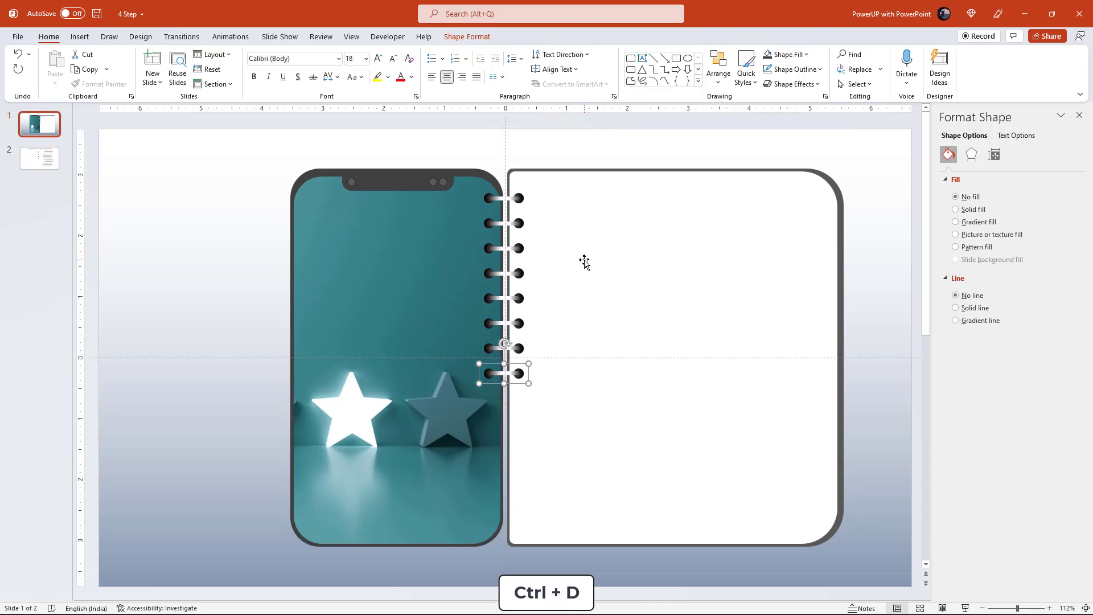
pyautogui.hotkey('ctrl', 'd')
pyautogui.hotkey('ctrl', 'd')
pyautogui.hotkey('ctrl', 'd')
pyautogui.hotkey('ctrl', 'd')
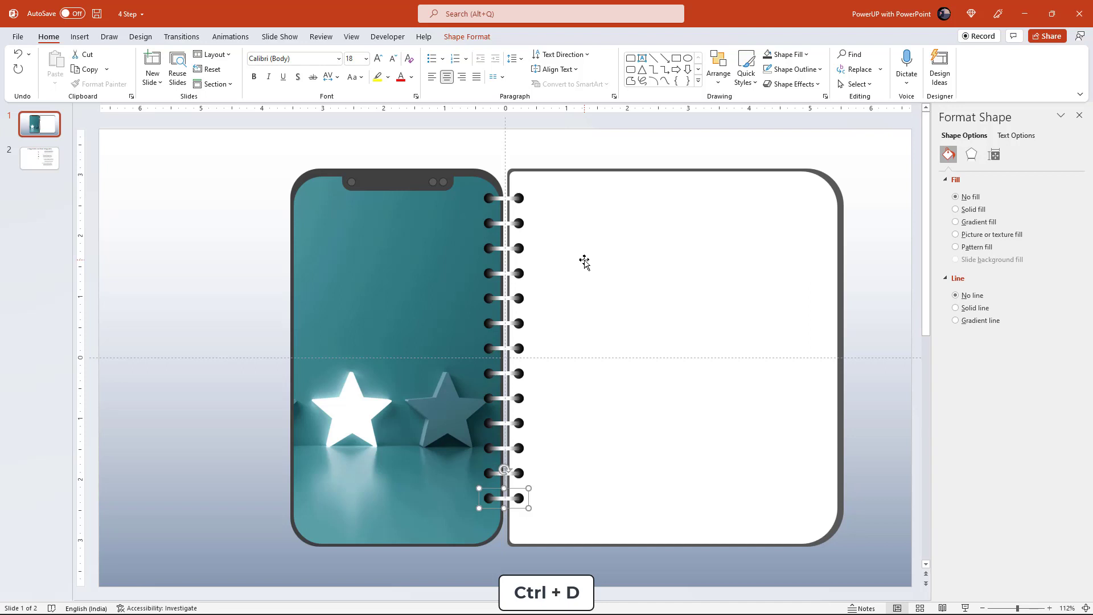
pyautogui.hotkey('ctrl', 'd')
pyautogui.click(239, 260)
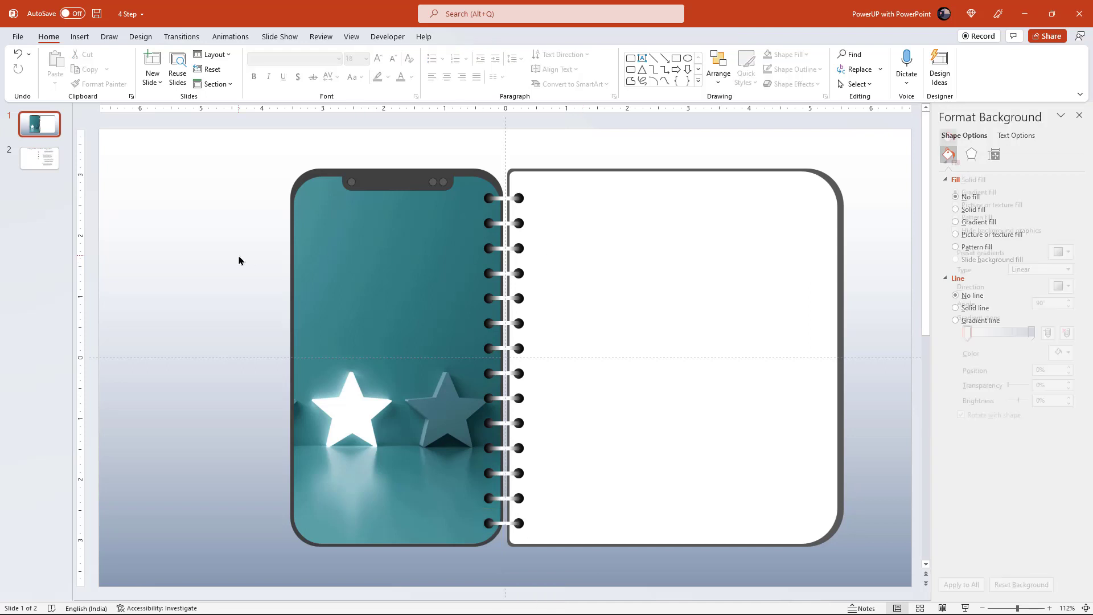
# Copy the 'YOUR SUCCESS STEPS' title from slide 2 onto the phone screen
pyautogui.click(39, 158)
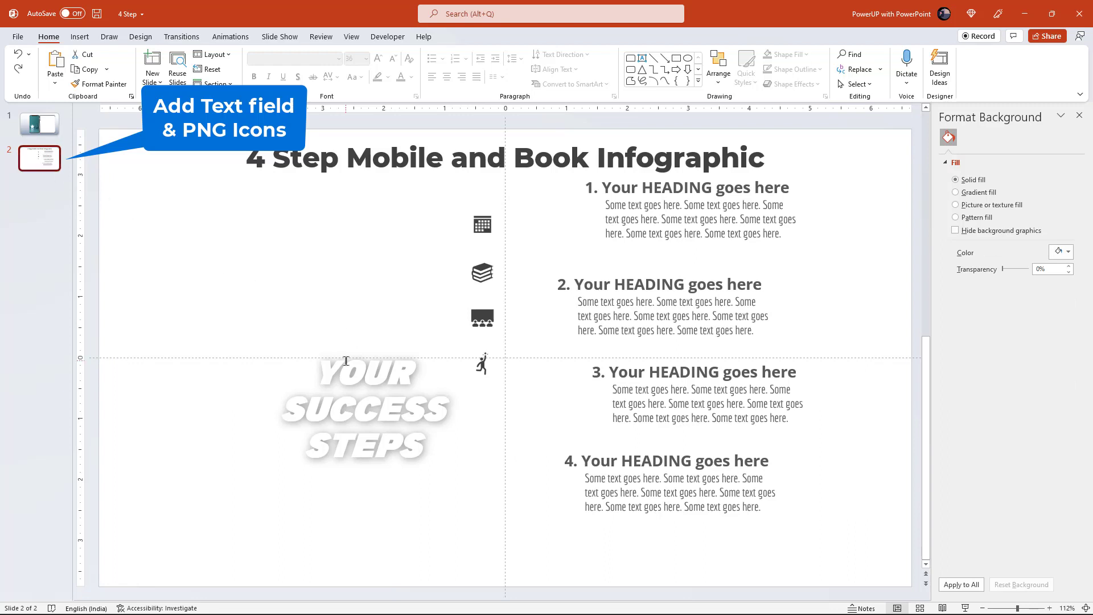
pyautogui.click(346, 361)
pyautogui.hotkey('ctrl', 'c')
pyautogui.click(39, 124)
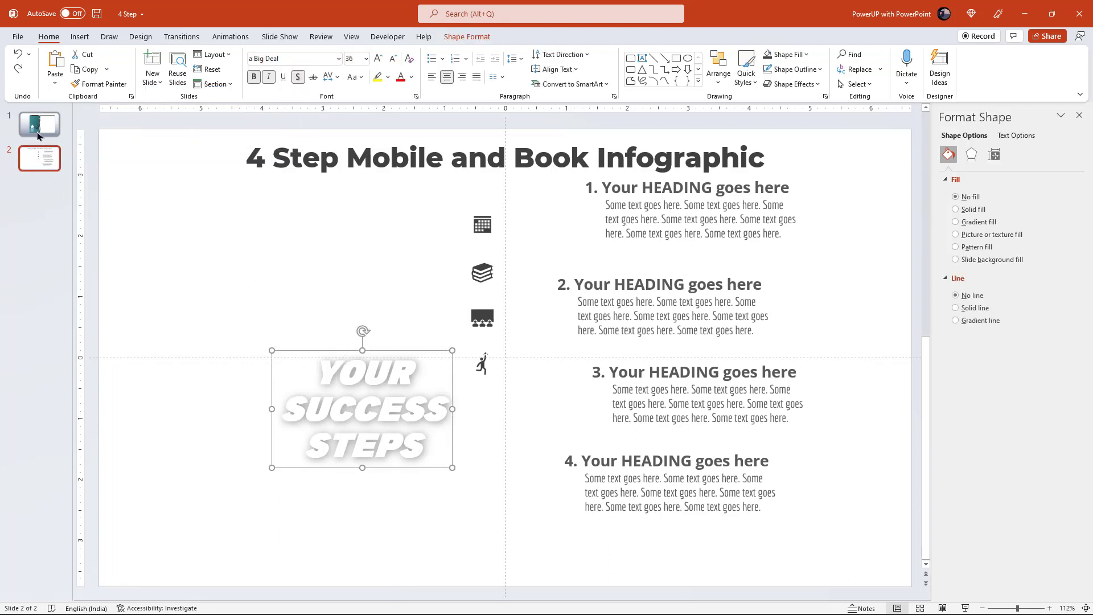
pyautogui.hotkey('ctrl', 'v')
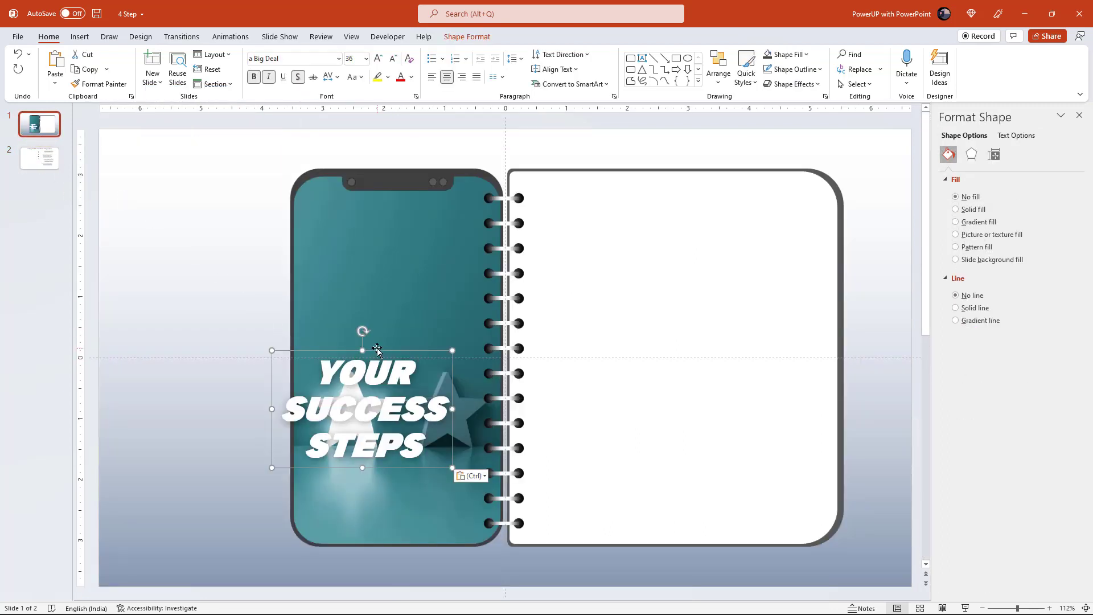
pyautogui.moveTo(377, 351); pyautogui.dragTo(409, 233)
# Copy the four step headings and body texts from slide 2 onto the phone slide
pyautogui.click(38, 163)
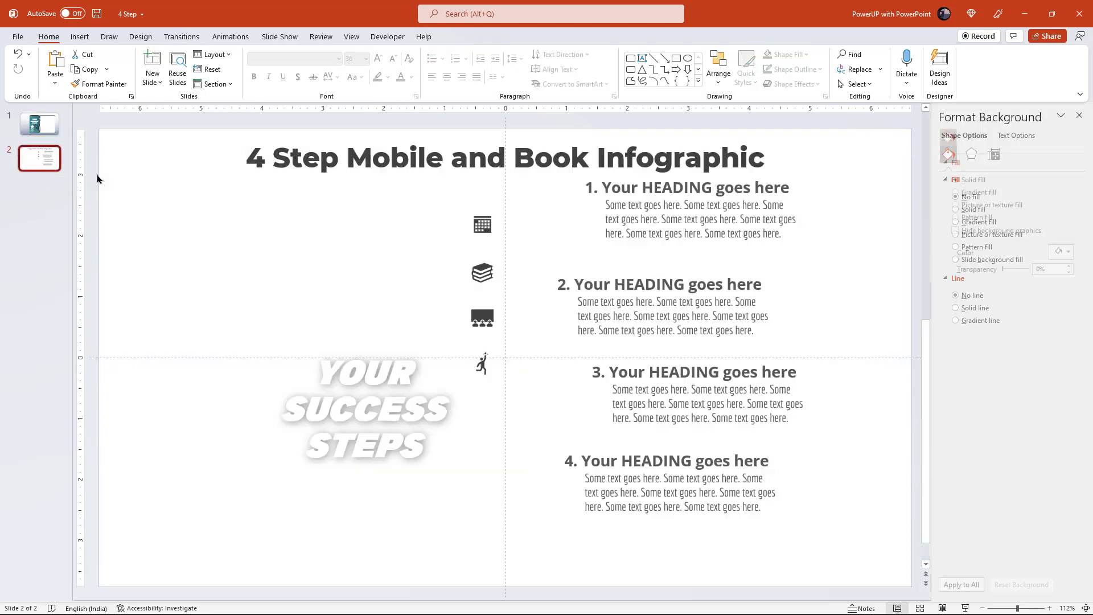
pyautogui.click(715, 188)
pyautogui.keyDown('shift'); pyautogui.click(734, 219); pyautogui.keyUp('shift')
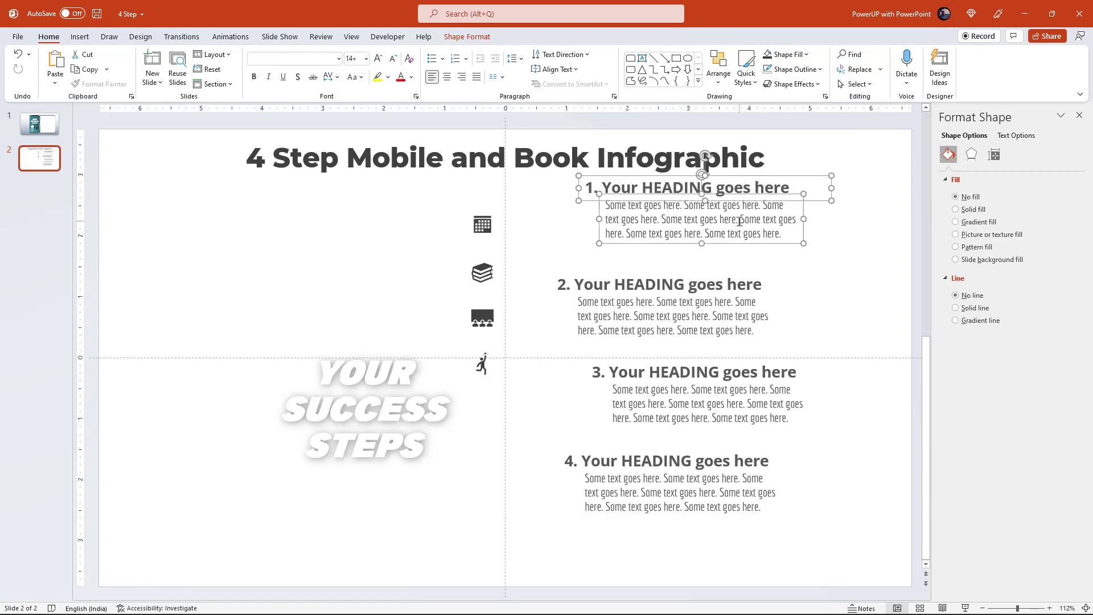
pyautogui.keyDown('shift'); pyautogui.click(732, 280); pyautogui.keyUp('shift')
pyautogui.keyDown('shift'); pyautogui.click(743, 398); pyautogui.keyUp('shift')
pyautogui.keyDown('shift'); pyautogui.click(730, 492); pyautogui.keyUp('shift')
pyautogui.hotkey('ctrl', 'c')
pyautogui.press('pageup')
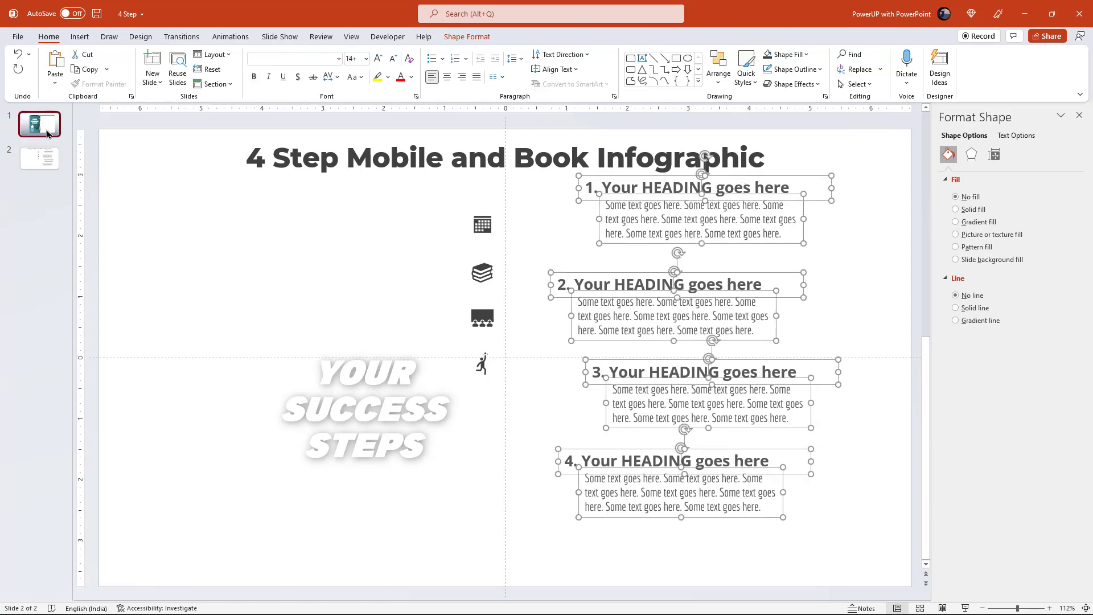
pyautogui.hotkey('ctrl', 'v')
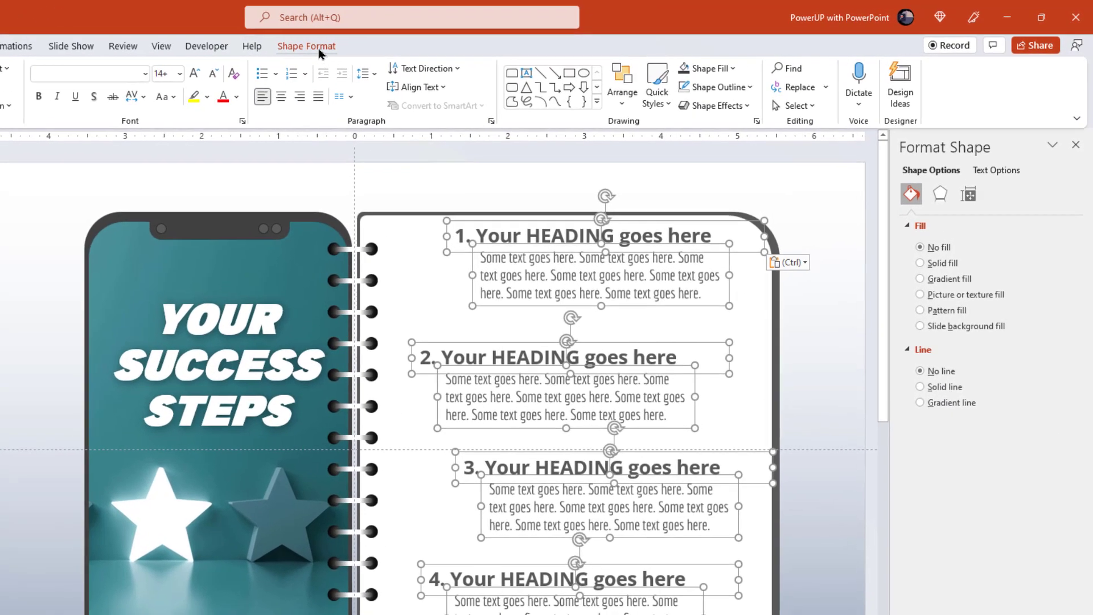
# Align Left the pasted text boxes and move steps 2–4 up for even spacing on the notebook page
pyautogui.click(435, 40)
pyautogui.click(796, 61)
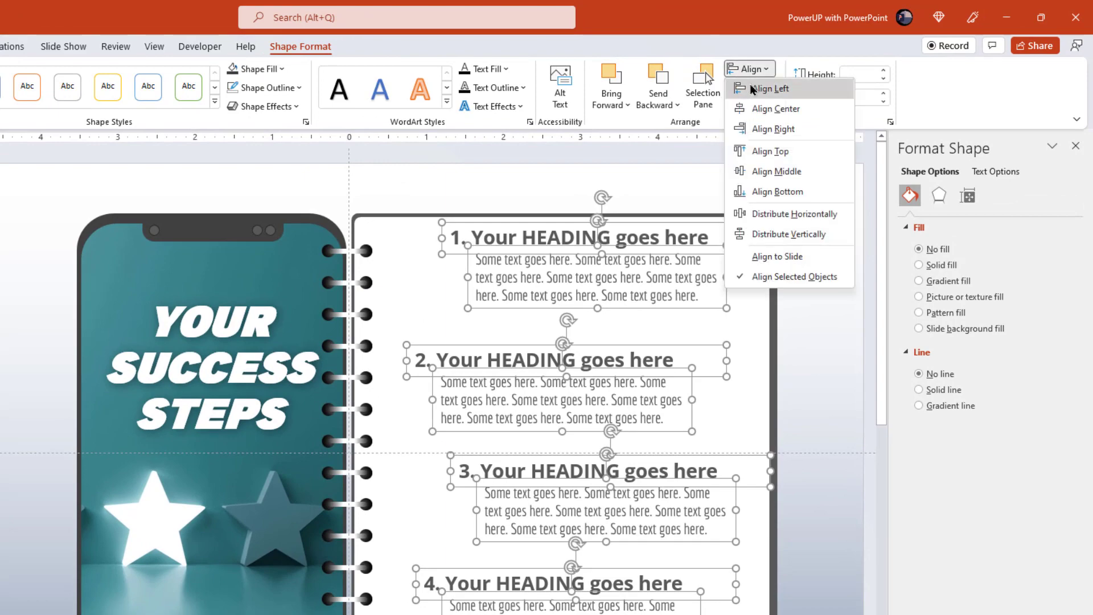
pyautogui.click(755, 89)
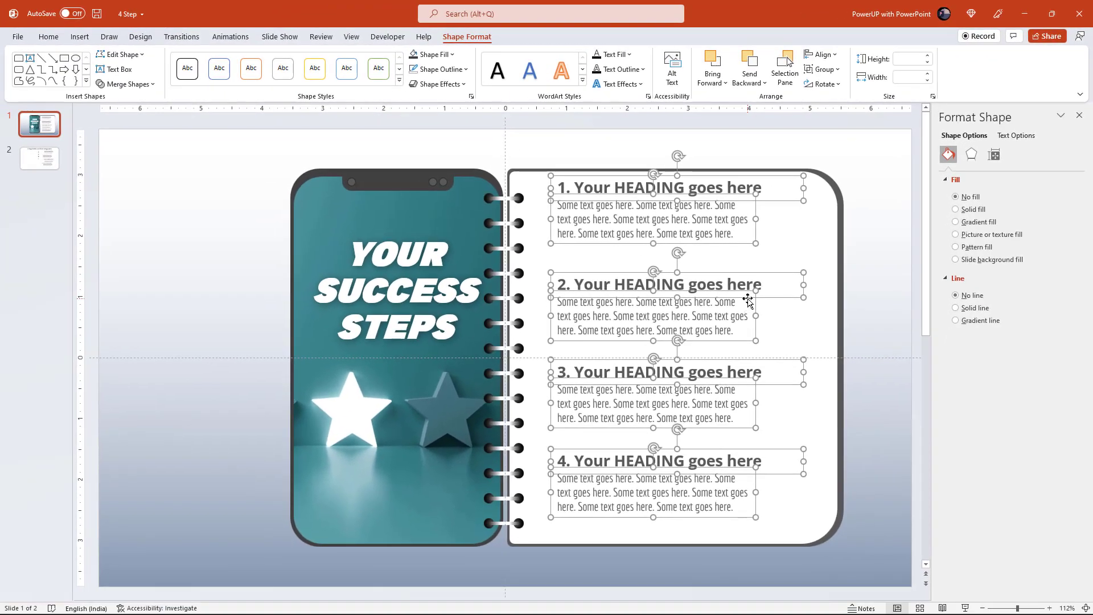
pyautogui.moveTo(751, 300); pyautogui.dragTo(756, 311)
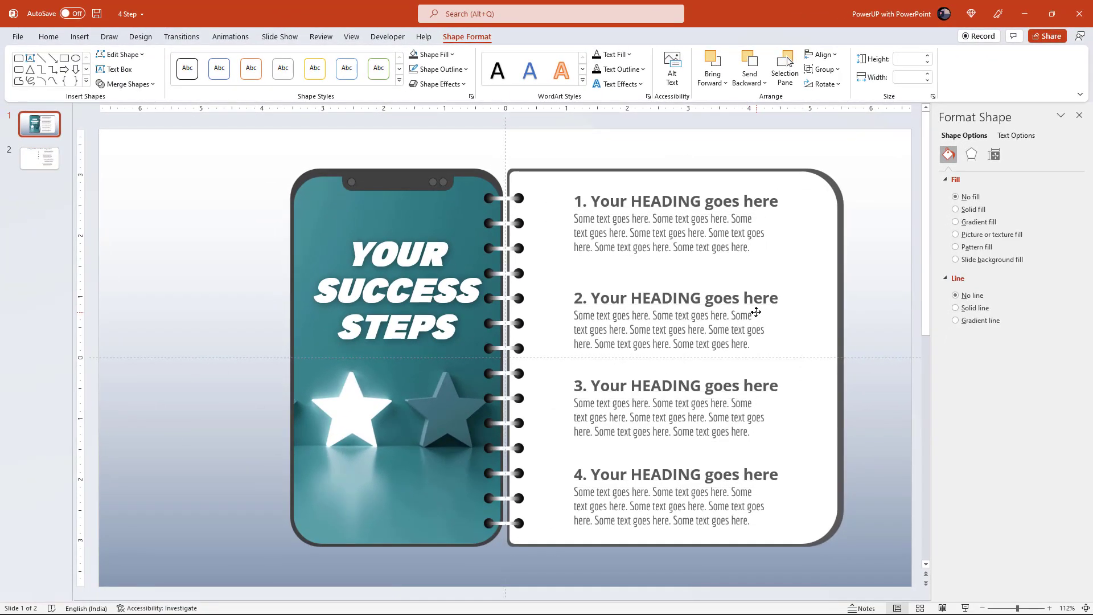
pyautogui.moveTo(895, 383); pyautogui.dragTo(538, 271)
pyautogui.moveTo(648, 283); pyautogui.dragTo(648, 265)
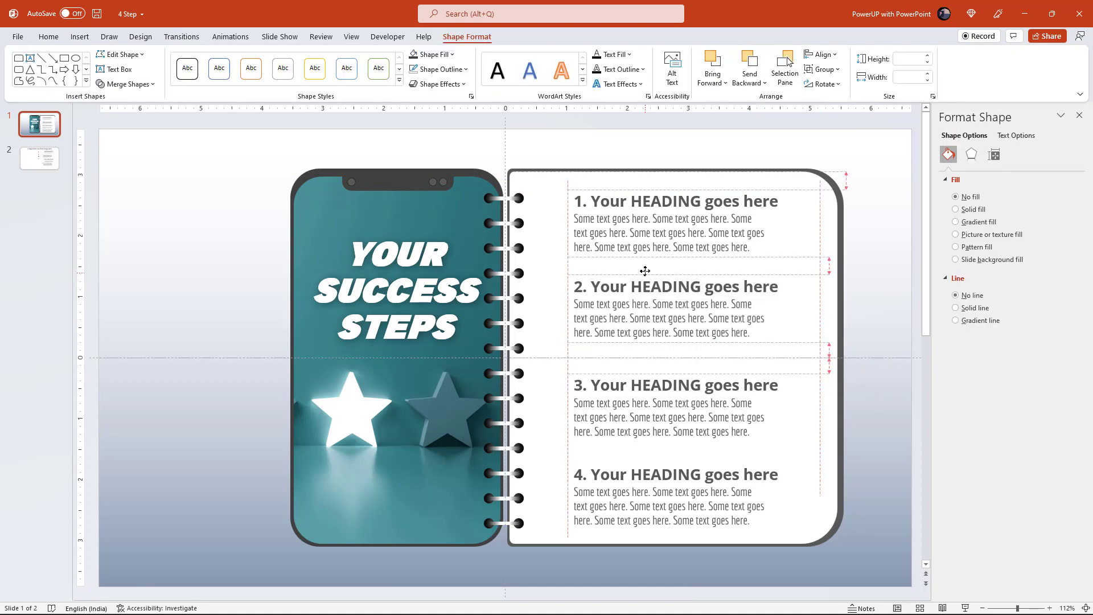
pyautogui.moveTo(879, 467); pyautogui.dragTo(531, 357)
pyautogui.moveTo(613, 372); pyautogui.dragTo(610, 352)
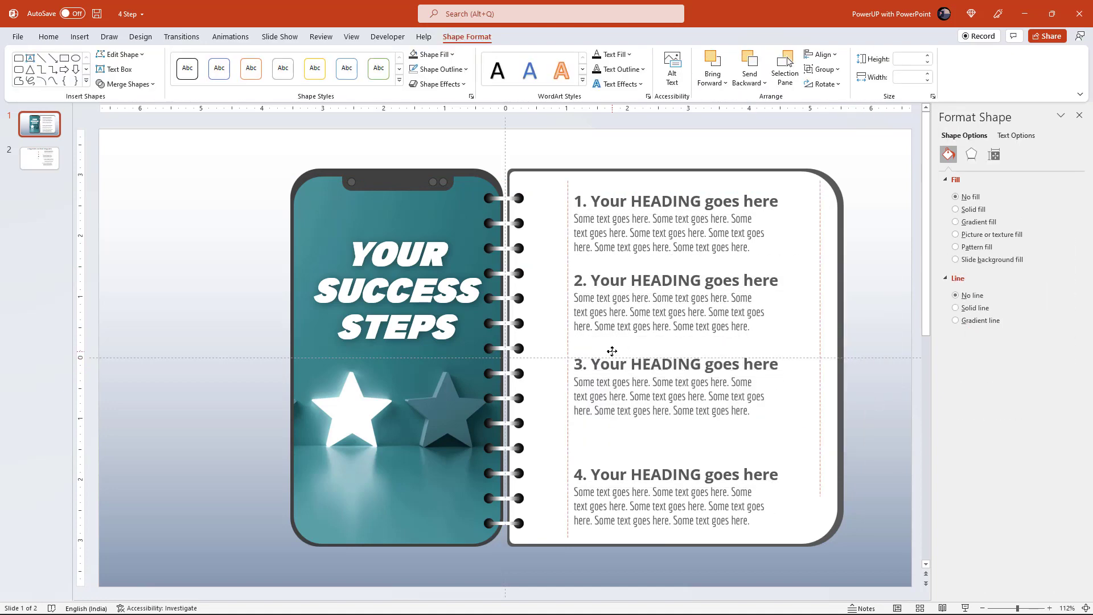
pyautogui.moveTo(859, 552); pyautogui.dragTo(532, 455)
pyautogui.moveTo(610, 462); pyautogui.dragTo(609, 433)
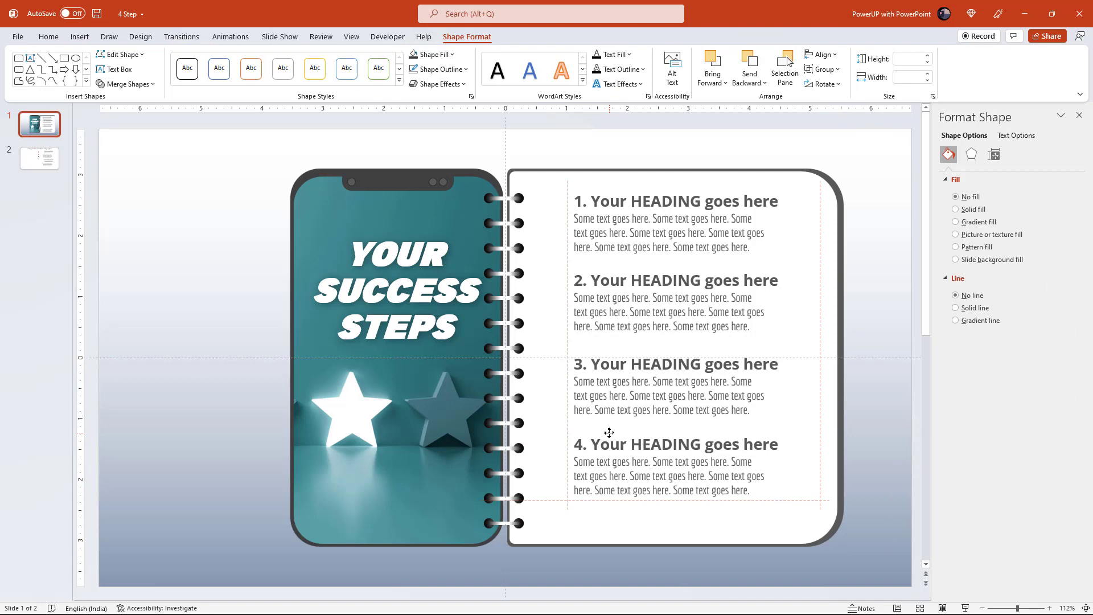
pyautogui.moveTo(847, 520)
pyautogui.mouseDown()
pyautogui.moveTo(555, 183)
pyautogui.moveTo(628, 200)
pyautogui.mouseUp()
# Copy the four icons from slide 2 and paste them onto slide 1
pyautogui.click(852, 323)
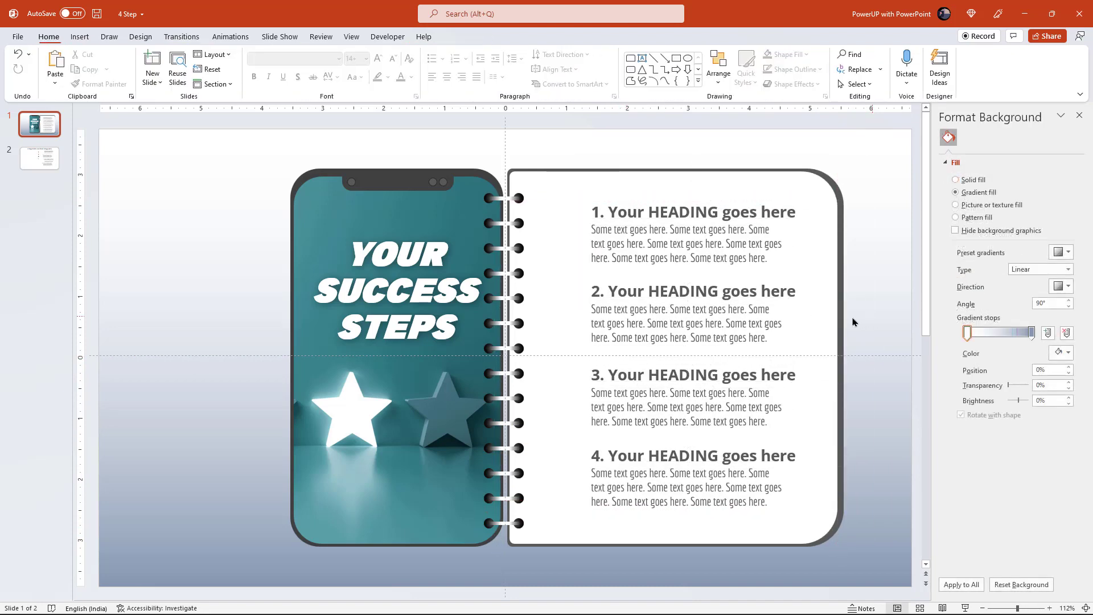
pyautogui.click(40, 158)
pyautogui.moveTo(446, 204); pyautogui.dragTo(519, 422)
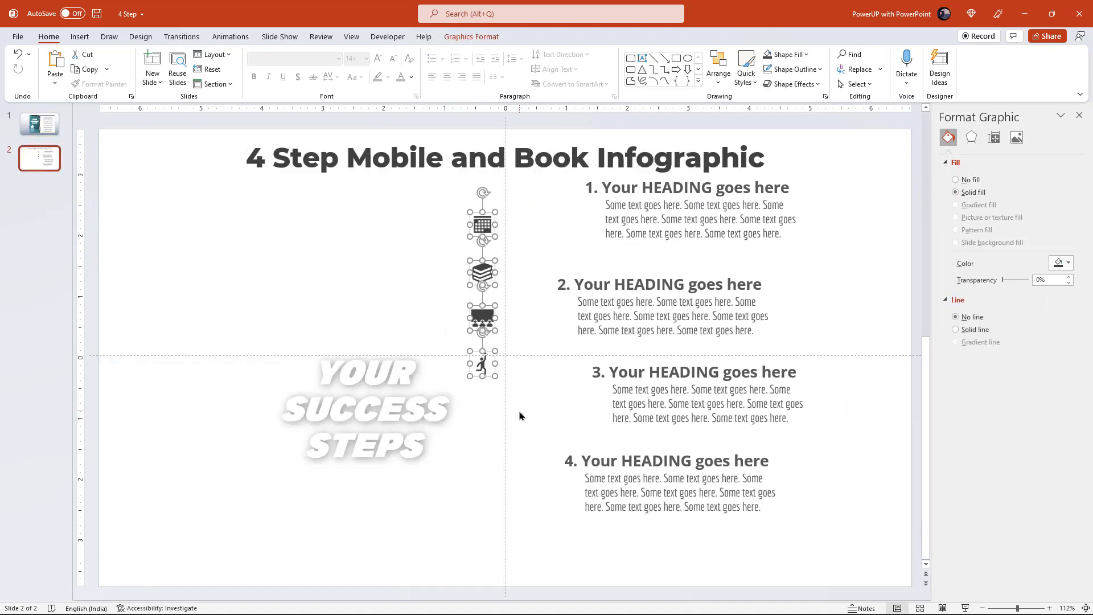
pyautogui.hotkey('ctrl', 'c')
pyautogui.click(39, 124)
pyautogui.hotkey('ctrl', 'v')
# Place the running-figure, presentation and books icons beside headings 4, 3 and 2
pyautogui.moveTo(485, 320); pyautogui.dragTo(552, 319)
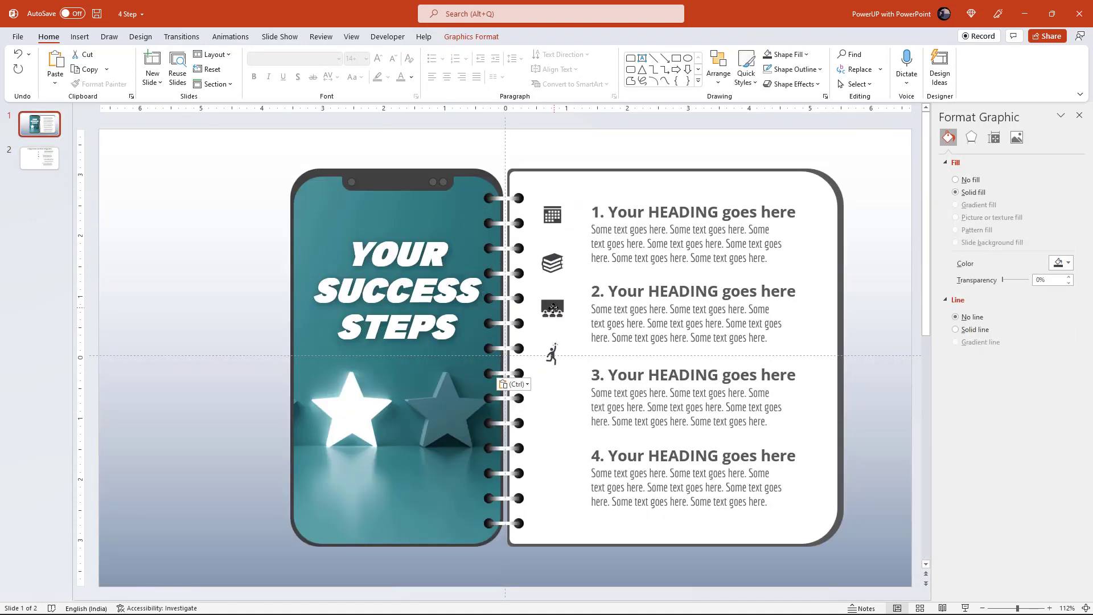
pyautogui.click(551, 359)
pyautogui.moveTo(551, 359); pyautogui.dragTo(551, 456)
pyautogui.moveTo(552, 308); pyautogui.dragTo(552, 378)
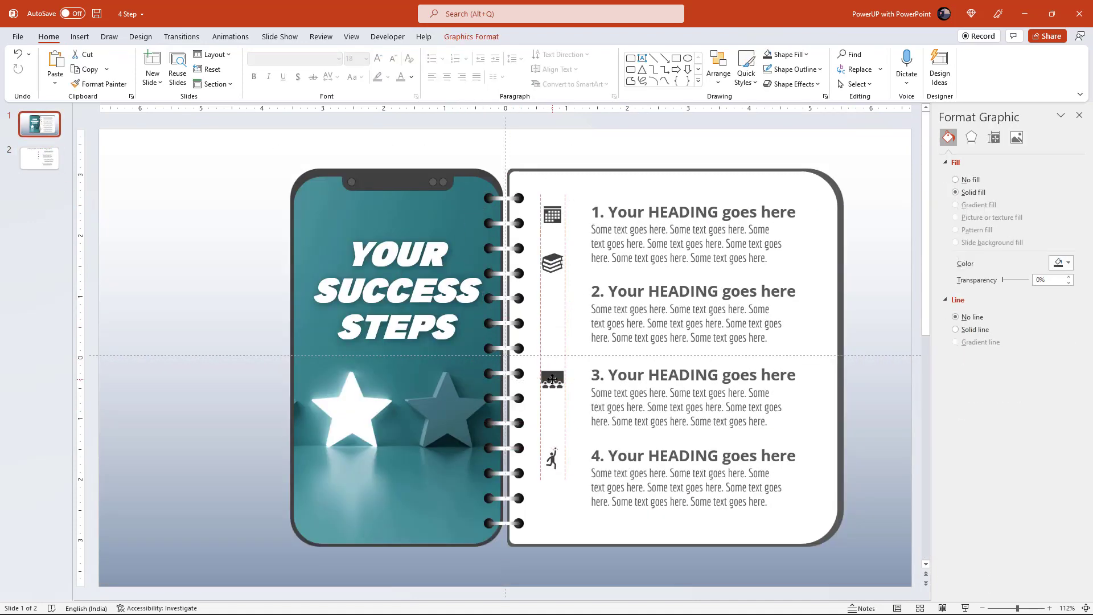
pyautogui.moveTo(553, 263); pyautogui.dragTo(554, 294)
pyautogui.click(215, 249)
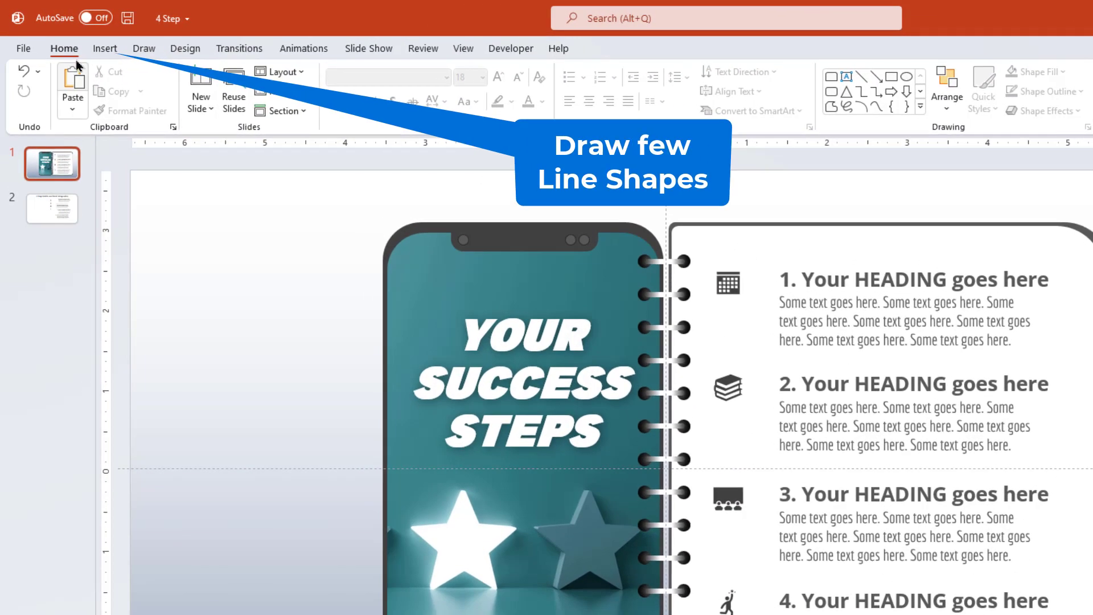
# Draw a 5.69"-tall vertical line down the notebook page, between the icons and the headings
pyautogui.click(73, 38)
pyautogui.click(284, 86)
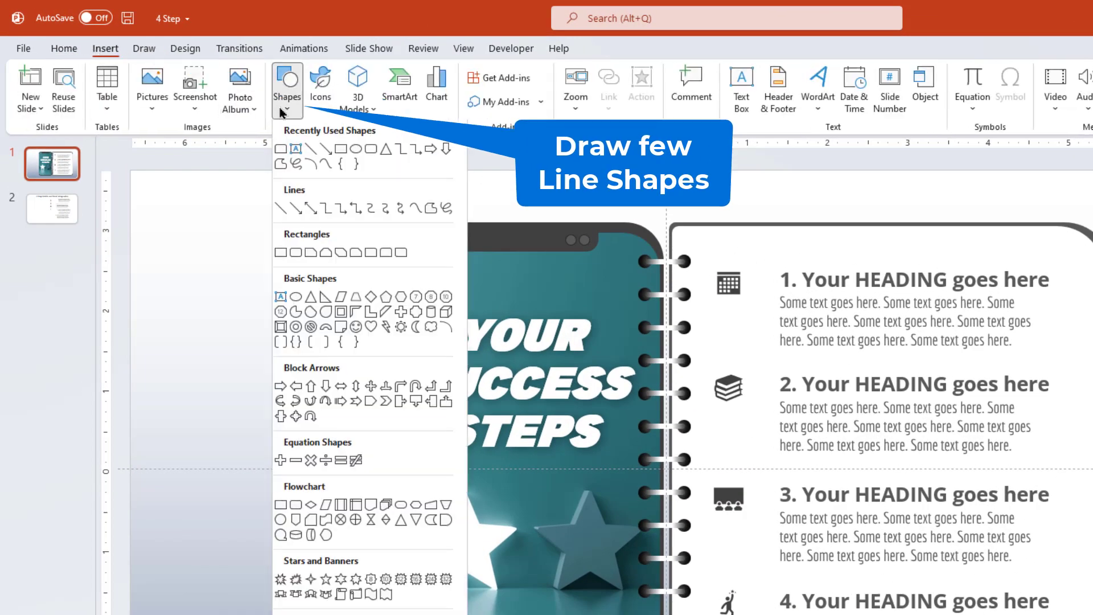
pyautogui.click(310, 150)
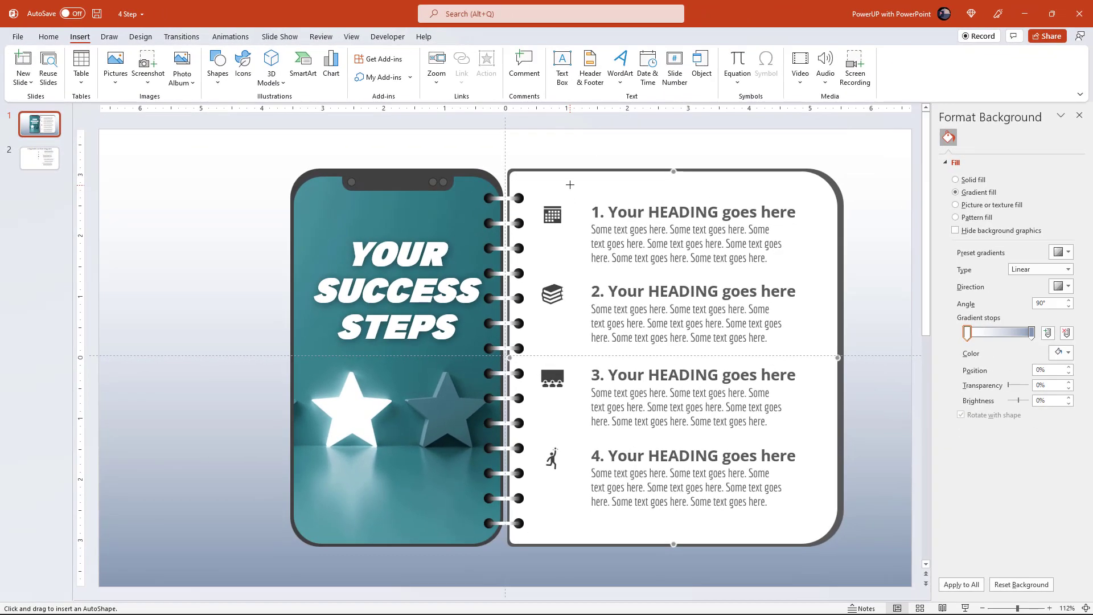
pyautogui.moveTo(570, 185); pyautogui.dragTo(580, 478)
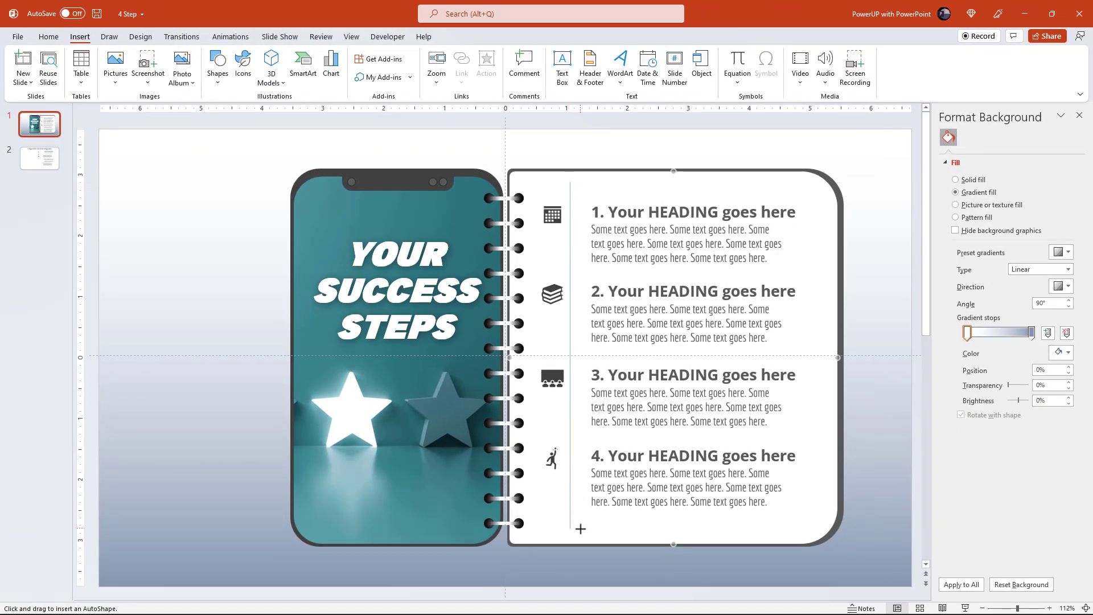
pyautogui.moveTo(580, 528); pyautogui.dragTo(580, 529)
pyautogui.click(450, 70)
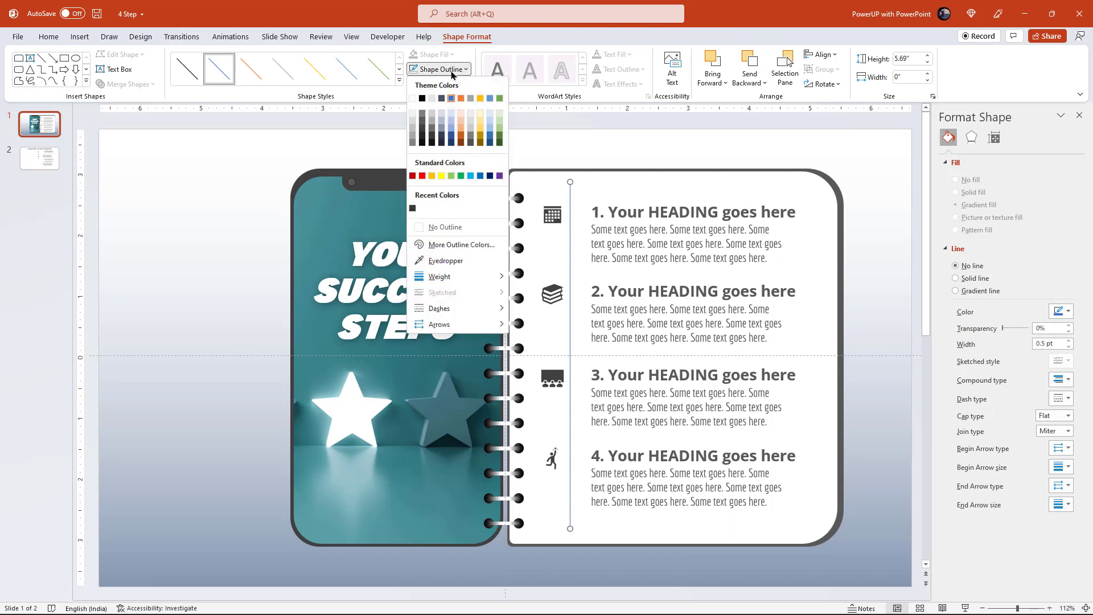
# Make the vertical line dark grey and draw a horizontal divider line under step 1
pyautogui.click(413, 137)
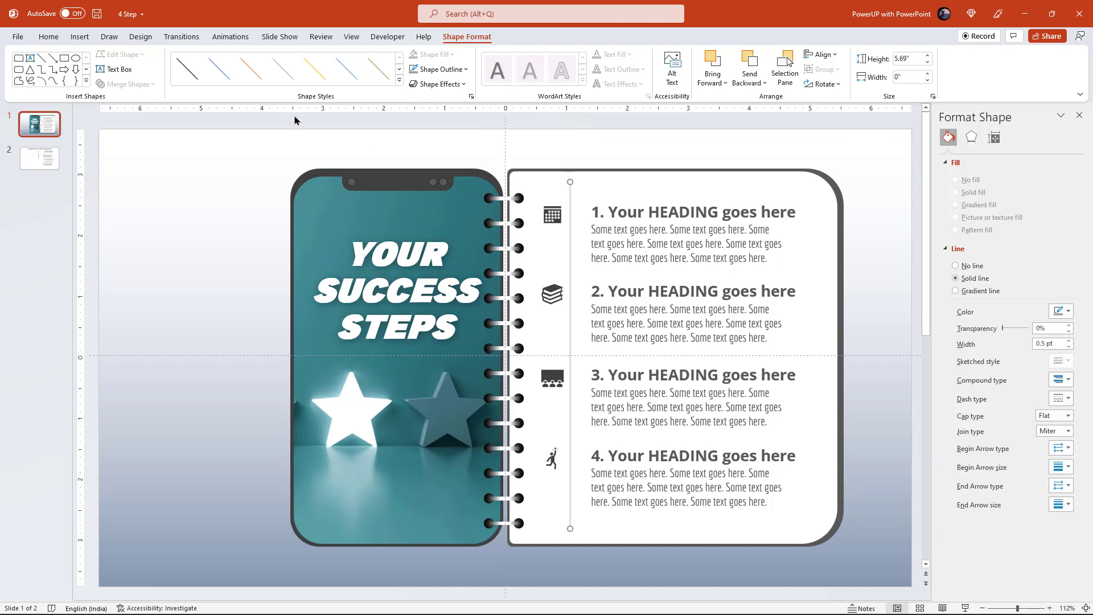
pyautogui.click(80, 36)
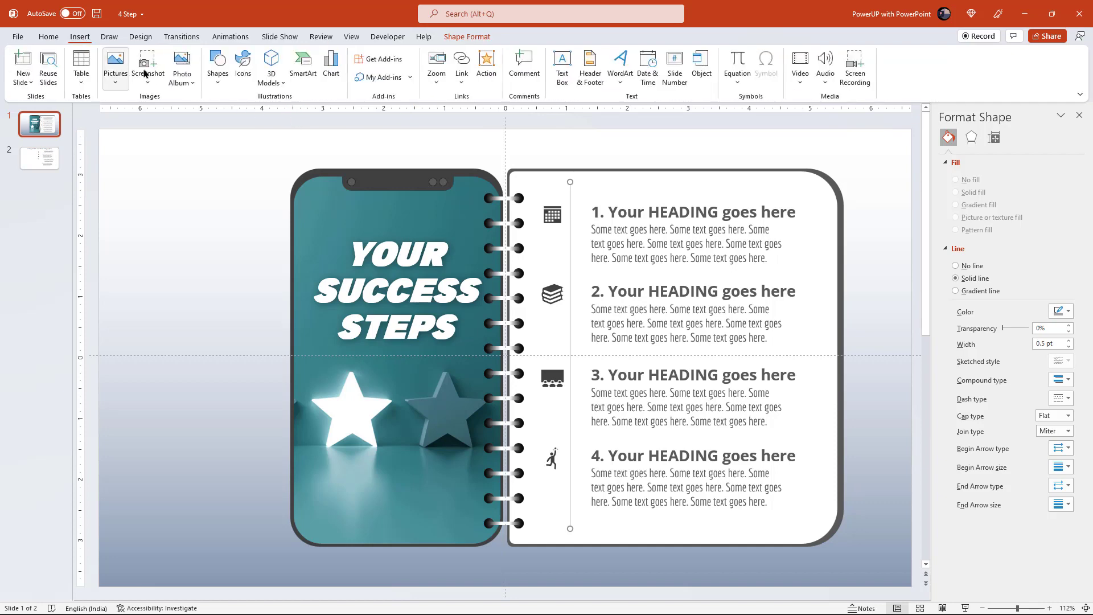
pyautogui.click(216, 73)
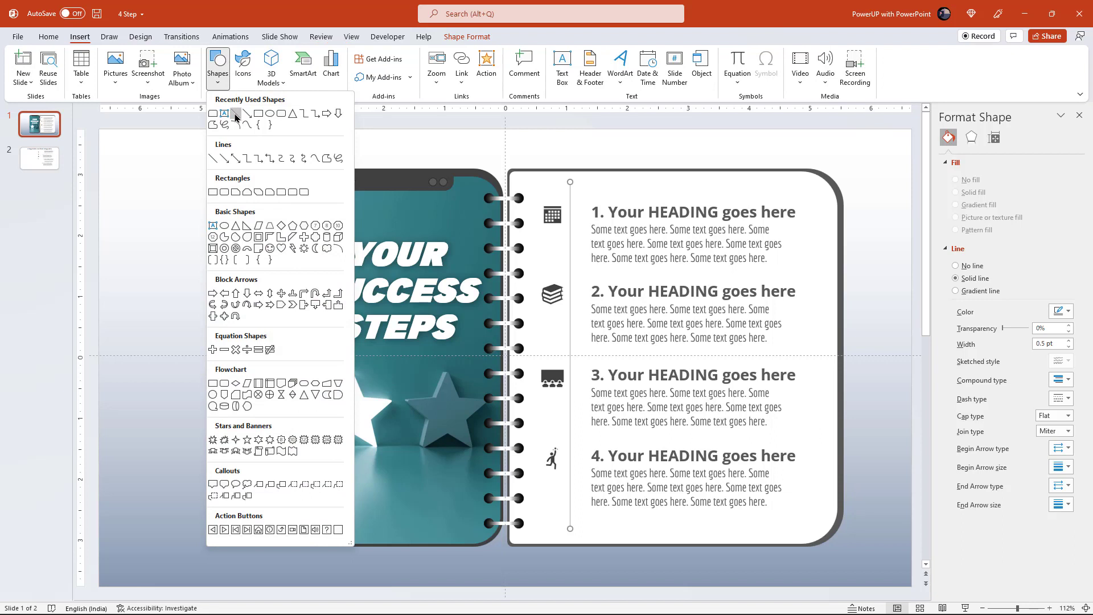
pyautogui.click(236, 115)
pyautogui.moveTo(570, 272); pyautogui.dragTo(753, 275)
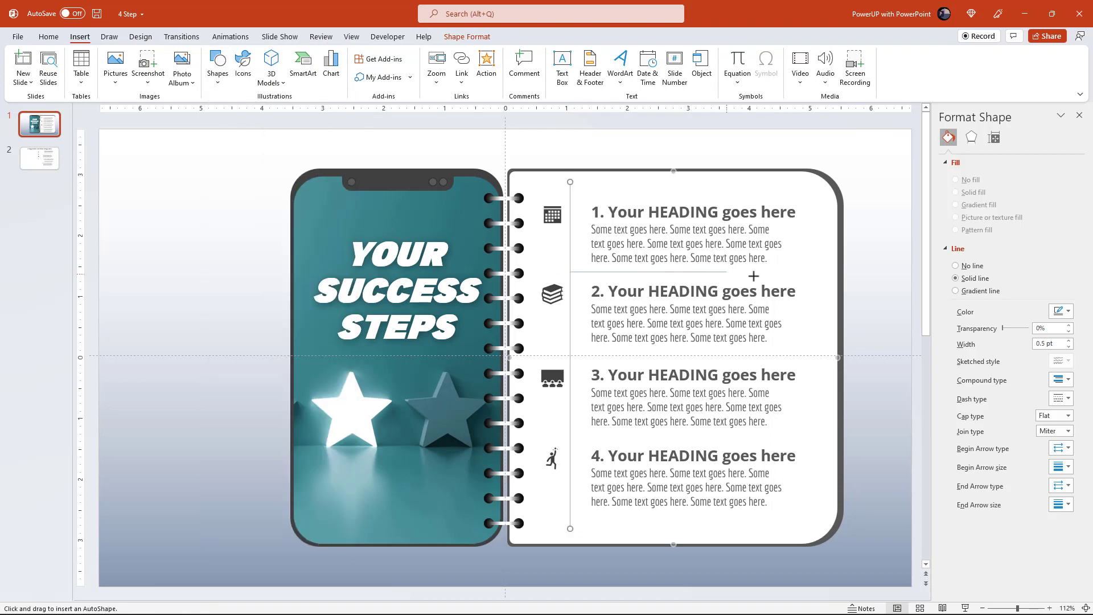
# Copy the divider line down the page and colour all five dividers light gold
pyautogui.moveTo(825, 278)
pyautogui.mouseDown()
pyautogui.moveTo(816, 199)
pyautogui.moveTo(809, 518)
pyautogui.mouseUp()
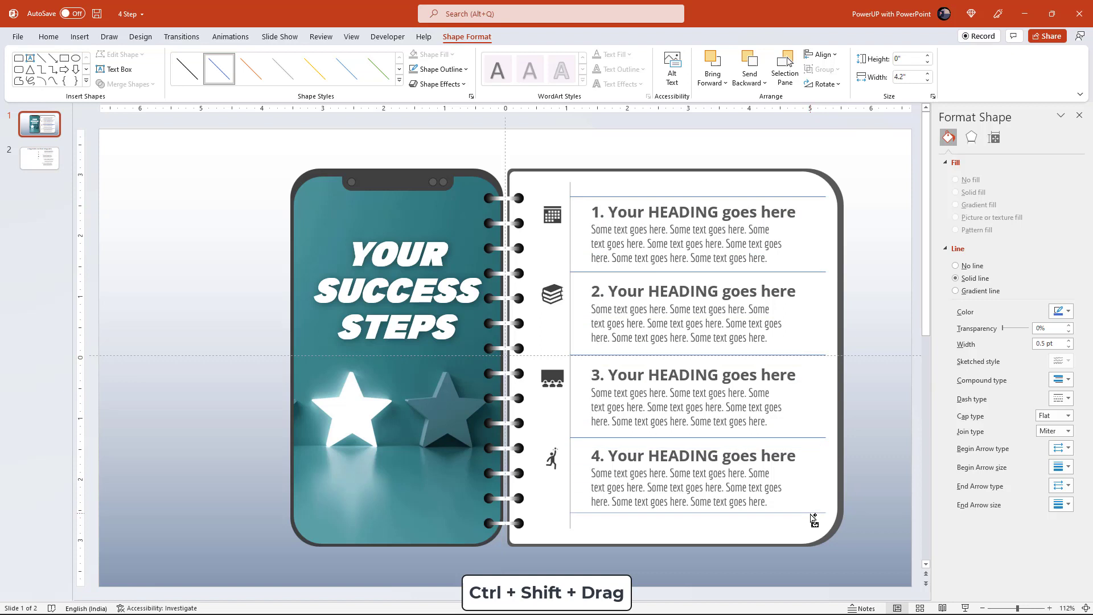
pyautogui.keyDown('shift'); pyautogui.click(809, 437); pyautogui.keyUp('shift')
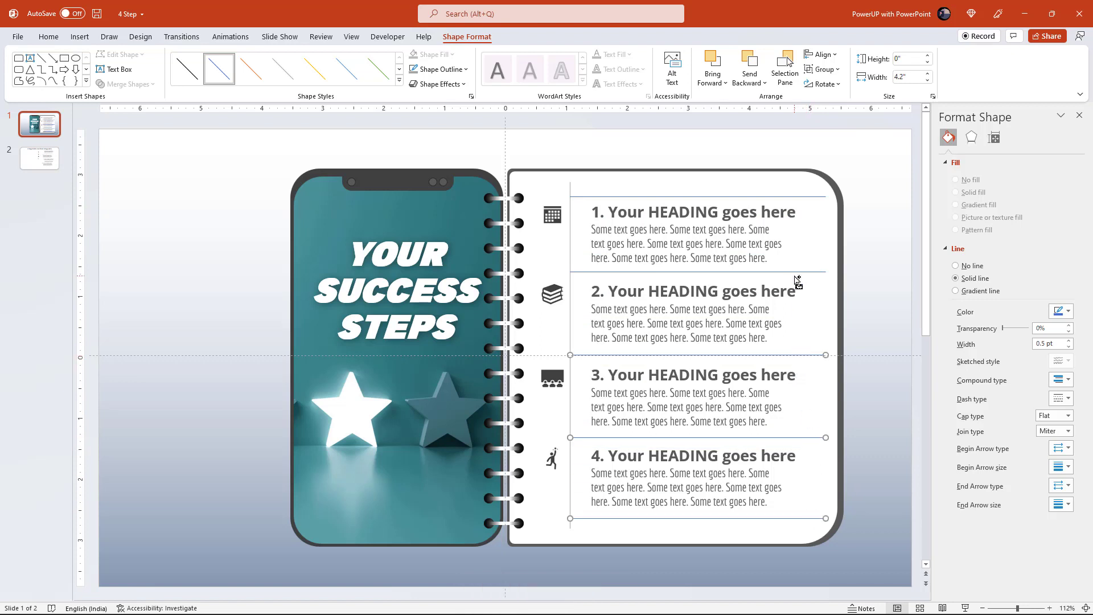
pyautogui.keyDown('shift'); pyautogui.click(757, 197); pyautogui.keyUp('shift')
pyautogui.click(462, 70)
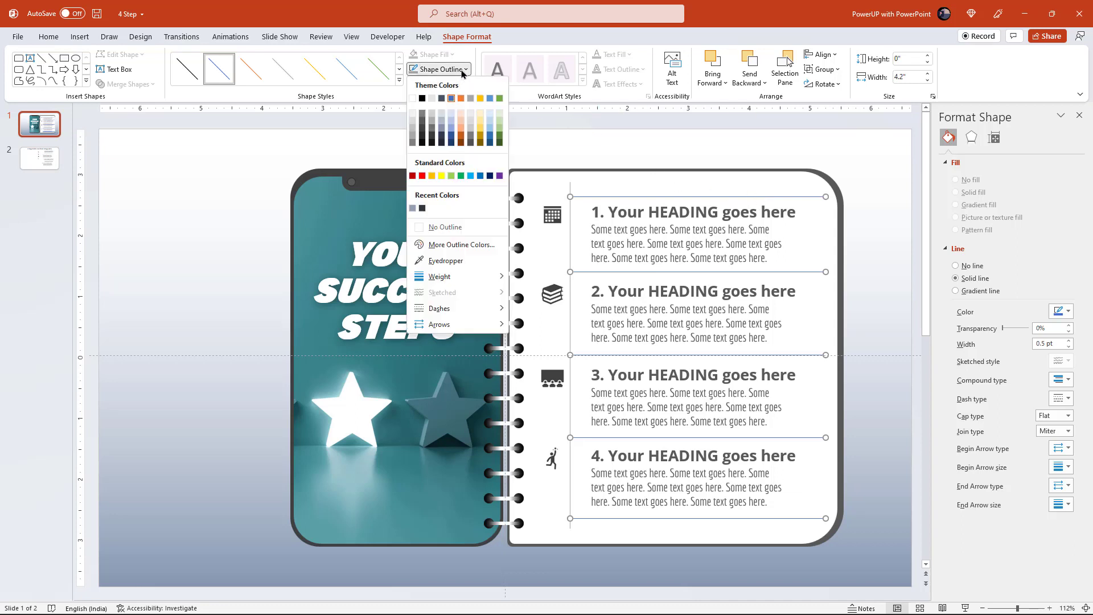
pyautogui.click(479, 122)
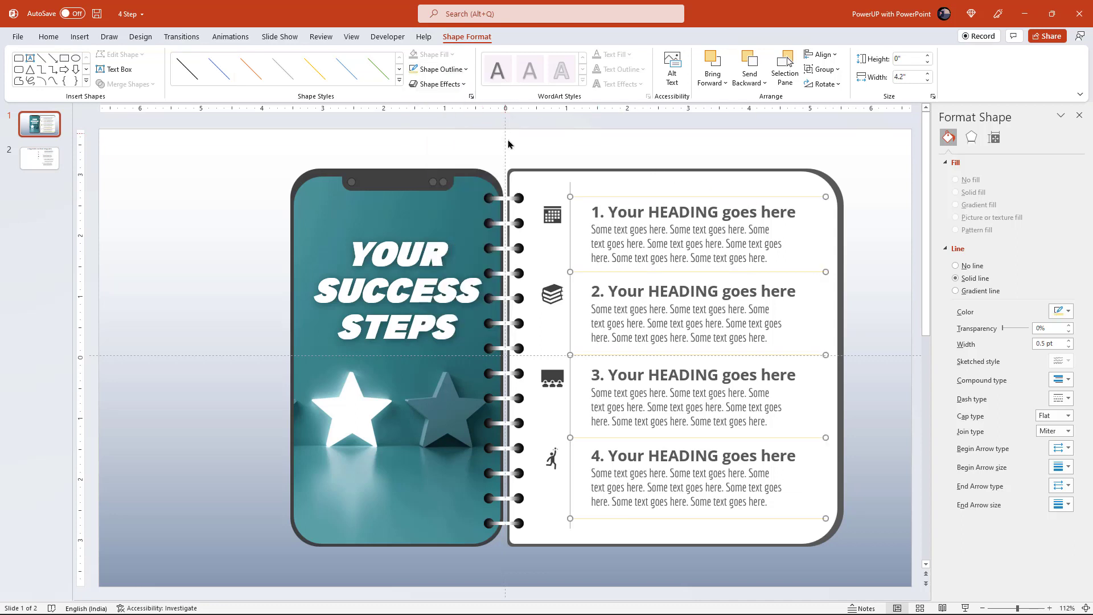
pyautogui.click(508, 144)
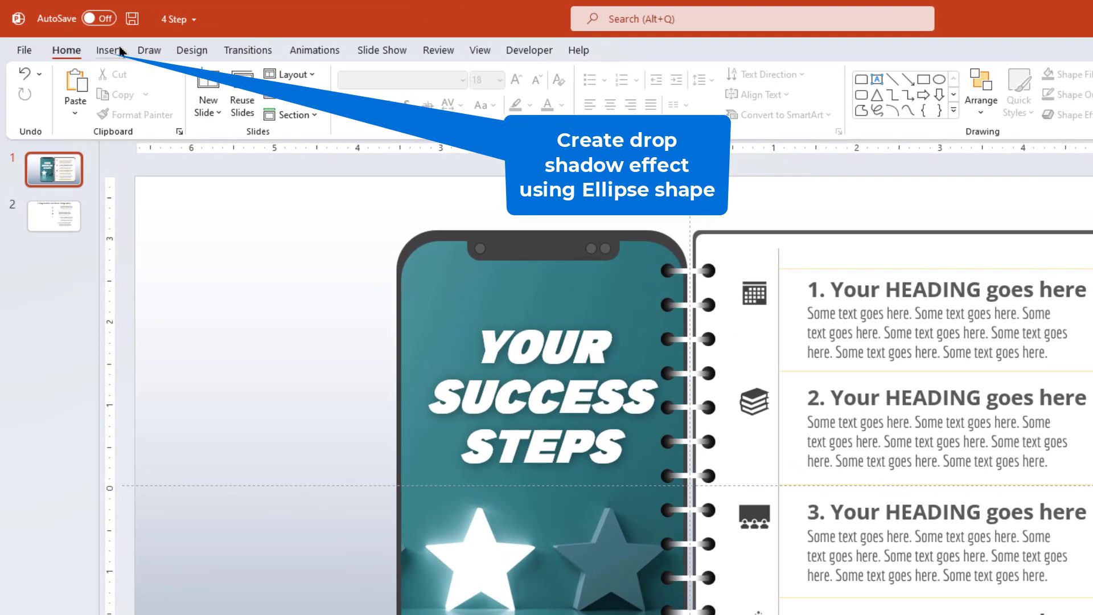
# Draw an ellipse with no outline below the phone and notebook
pyautogui.click(79, 37)
pyautogui.click(287, 114)
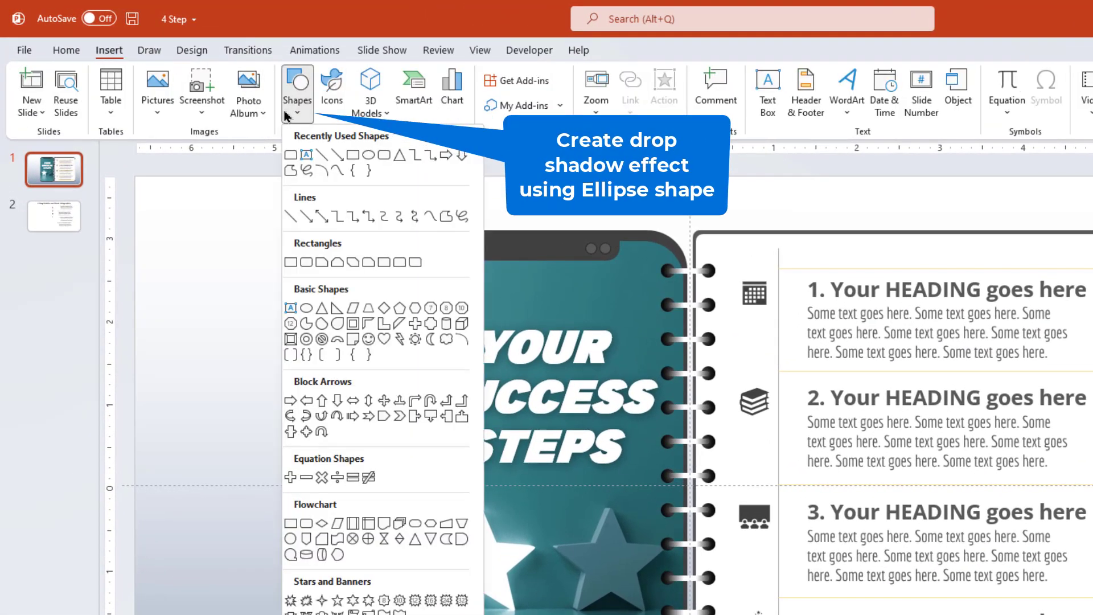
pyautogui.click(371, 161)
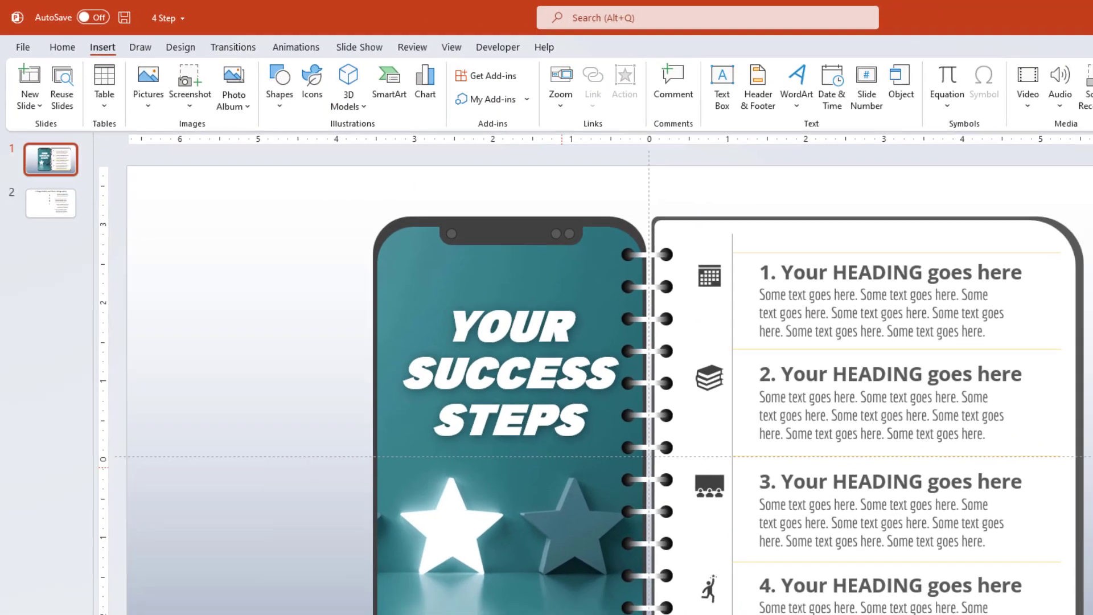
pyautogui.moveTo(361, 553); pyautogui.dragTo(609, 582)
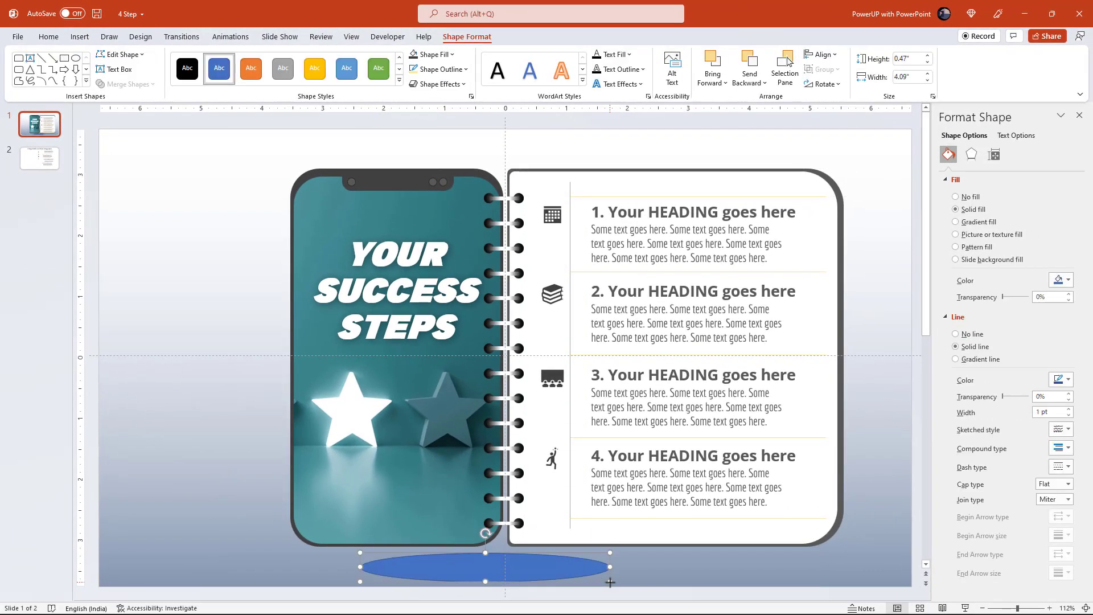
pyautogui.click(455, 70)
pyautogui.click(438, 222)
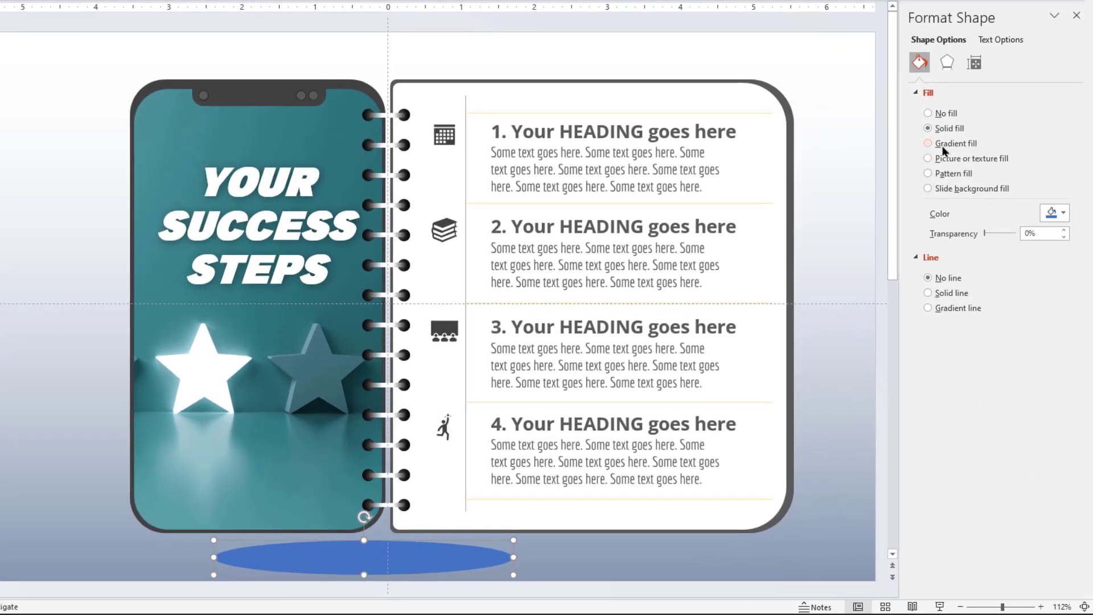
# Give the ellipse a Path gradient fill with a dark centre stop
pyautogui.click(942, 145)
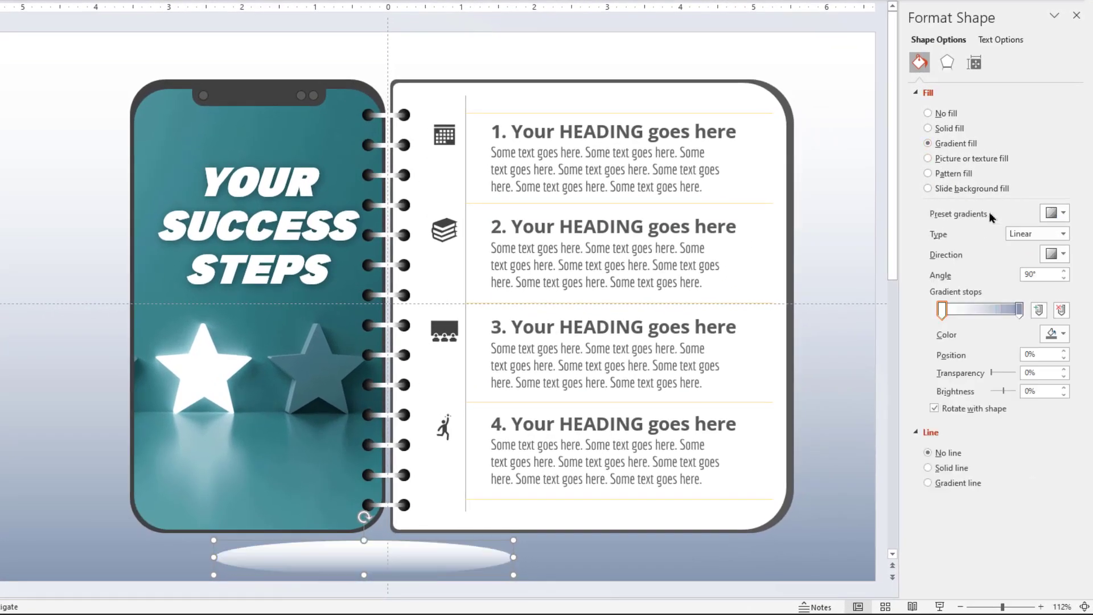
pyautogui.click(1041, 234)
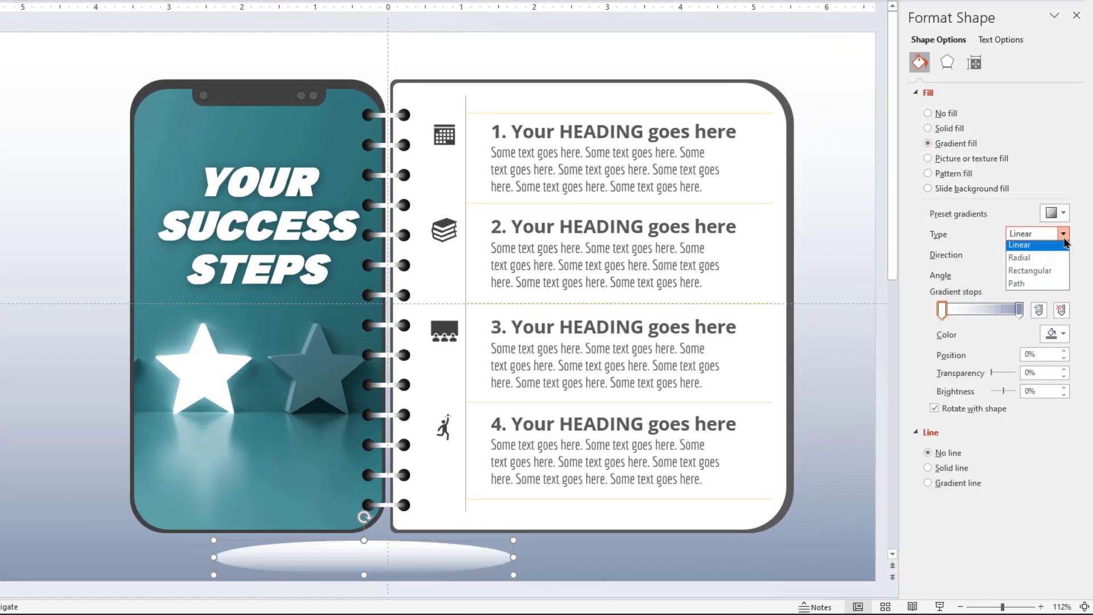
pyautogui.click(1024, 286)
pyautogui.moveTo(1020, 310)
pyautogui.mouseDown()
pyautogui.moveTo(945, 312)
pyautogui.moveTo(956, 315)
pyautogui.mouseUp()
pyautogui.click(1056, 334)
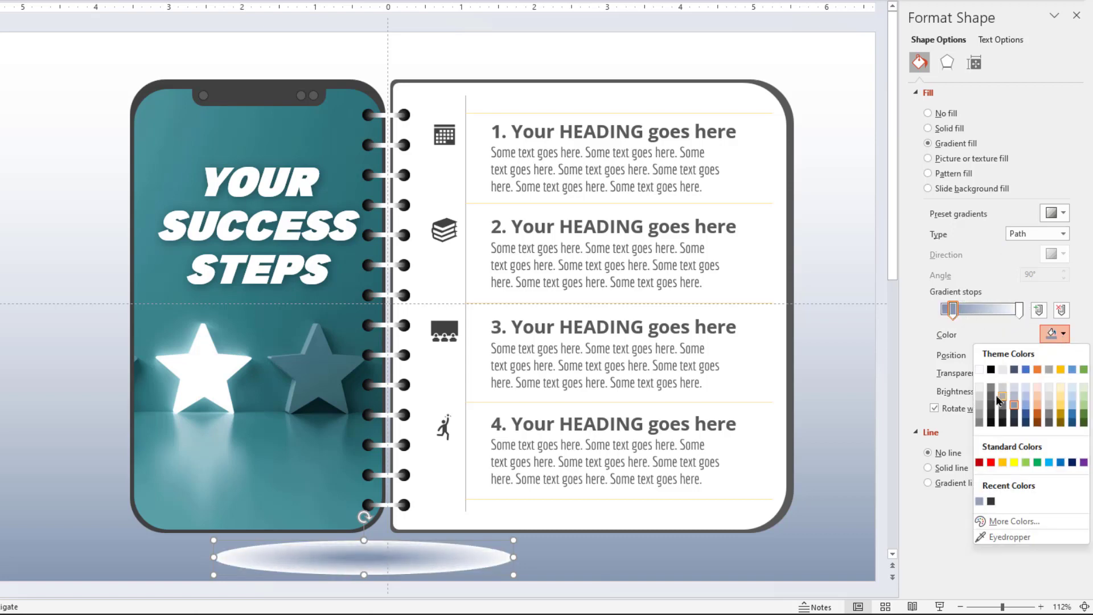
pyautogui.click(991, 417)
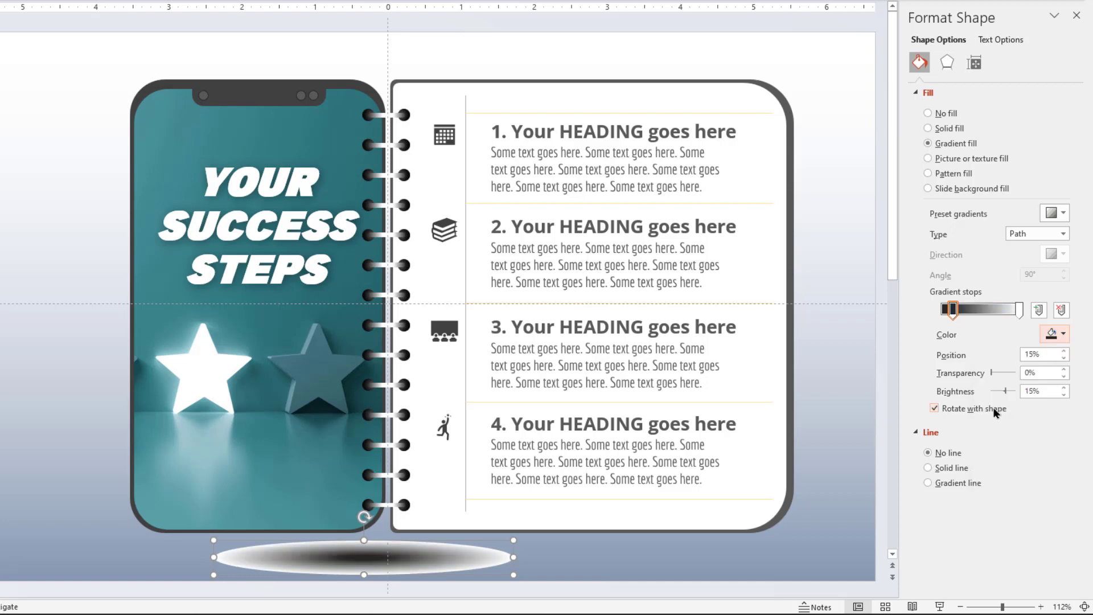
# Set the edge stop to the background colour at 100% transparency, centre stop at 0%
pyautogui.click(1019, 310)
pyautogui.click(1061, 336)
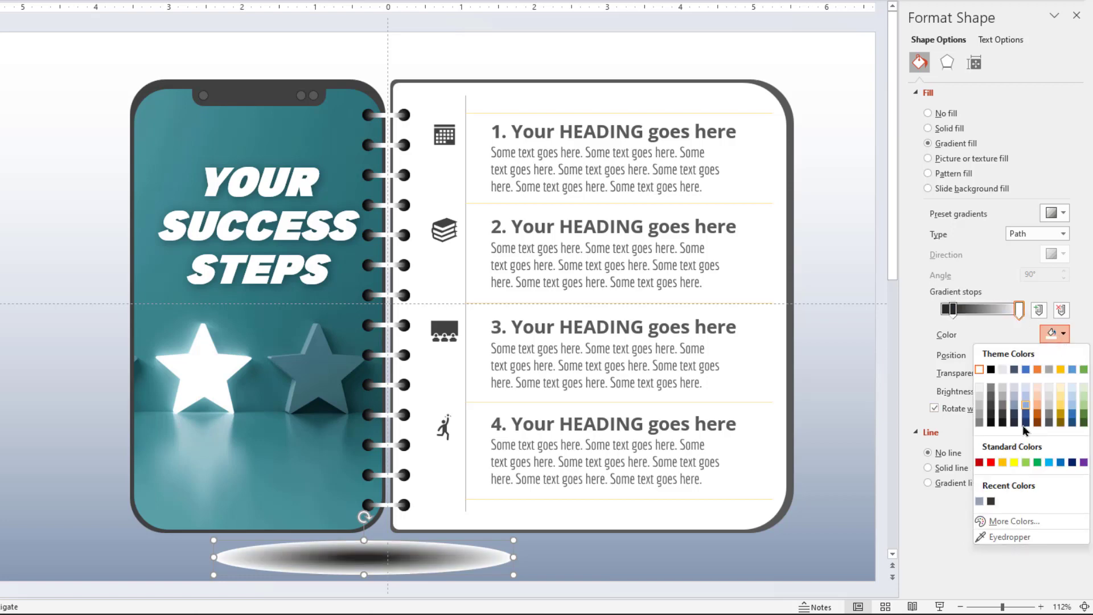
pyautogui.click(997, 541)
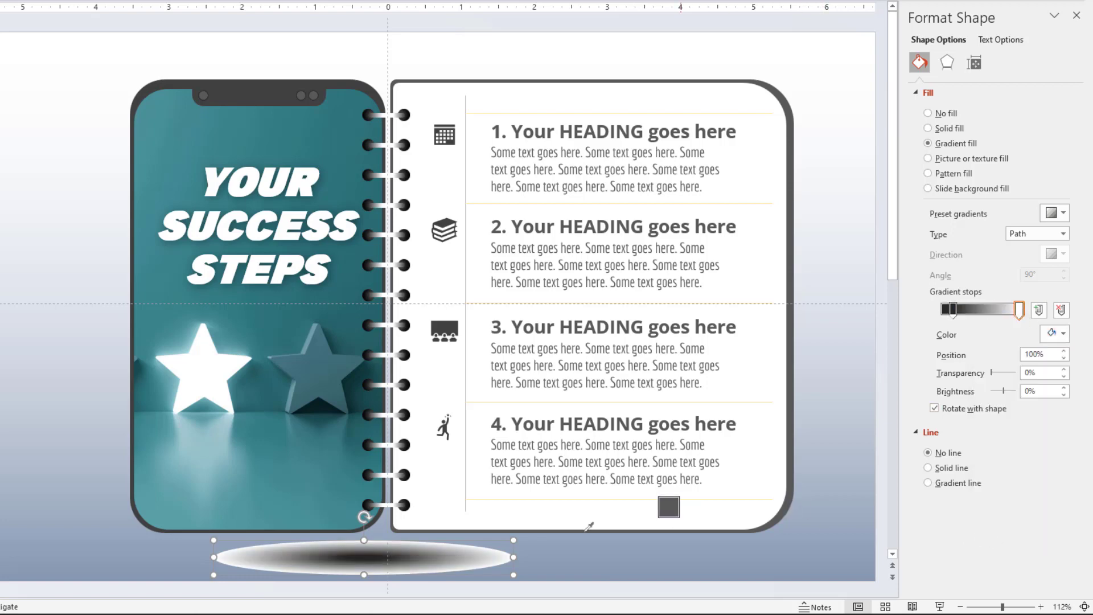
pyautogui.click(524, 562)
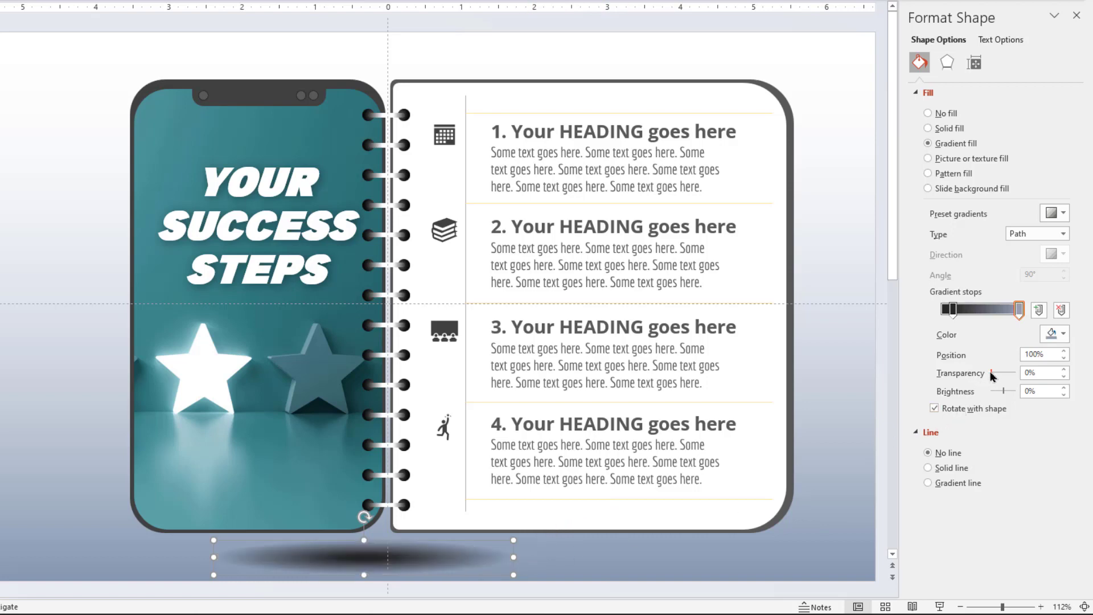
pyautogui.moveTo(991, 375); pyautogui.dragTo(1044, 377)
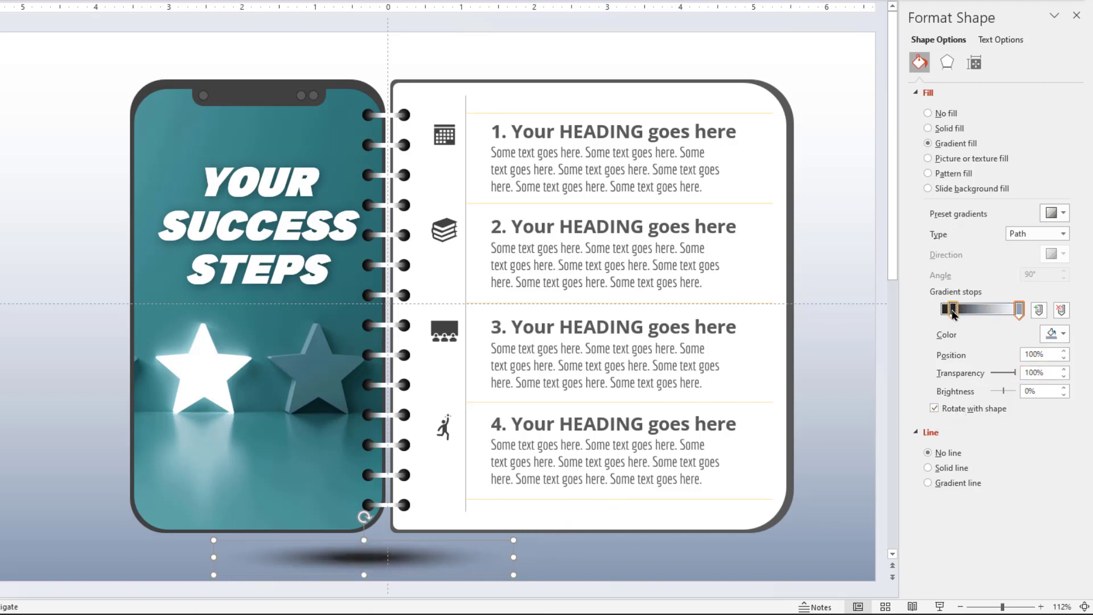
pyautogui.moveTo(953, 310); pyautogui.dragTo(907, 313)
pyautogui.click(1019, 310)
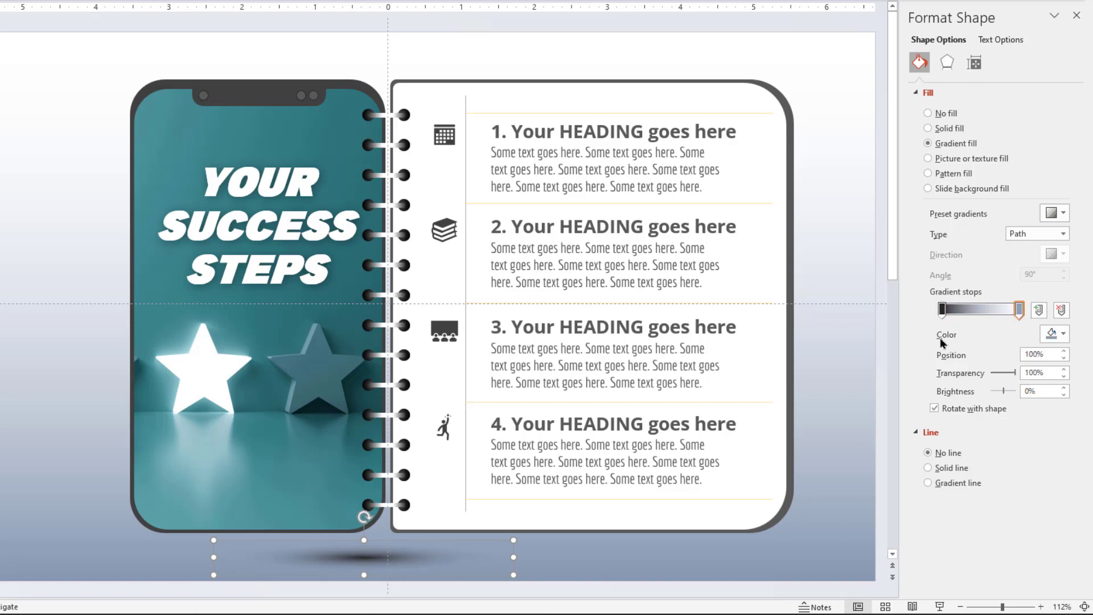
# Position the shadow under the phone and place a centred copy under the notebook
pyautogui.moveTo(401, 559)
pyautogui.mouseDown()
pyautogui.moveTo(281, 547)
pyautogui.moveTo(294, 549)
pyautogui.mouseUp()
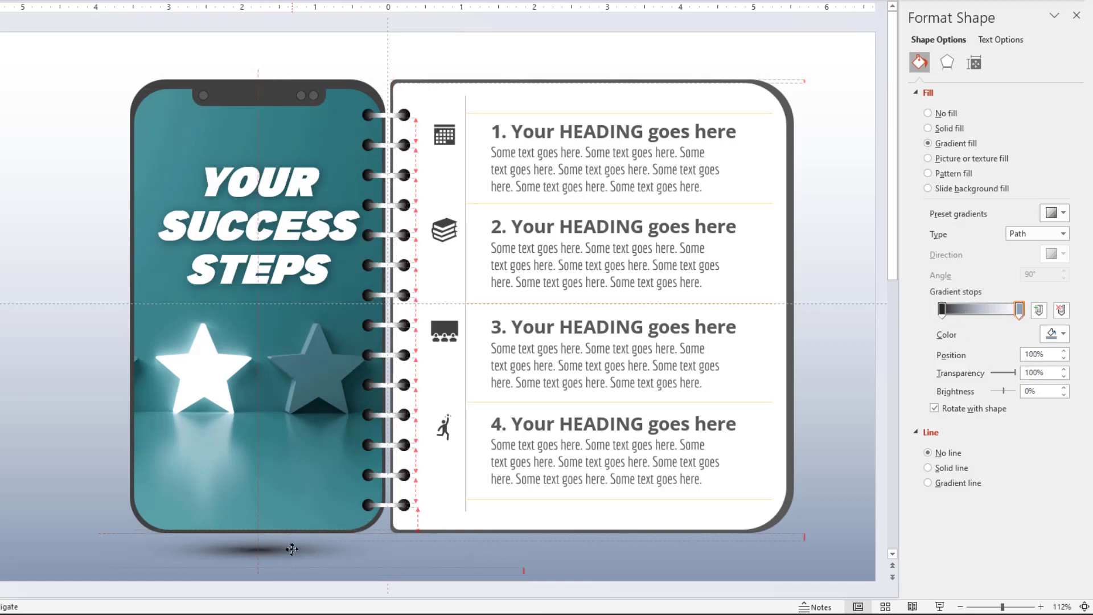
pyautogui.keyDown('ctrl'); pyautogui.keyDown('shift'); pyautogui.moveTo(291, 549); pyautogui.dragTo(628, 562); pyautogui.keyUp('shift'); pyautogui.keyUp('ctrl')
pyautogui.click(450, 551)
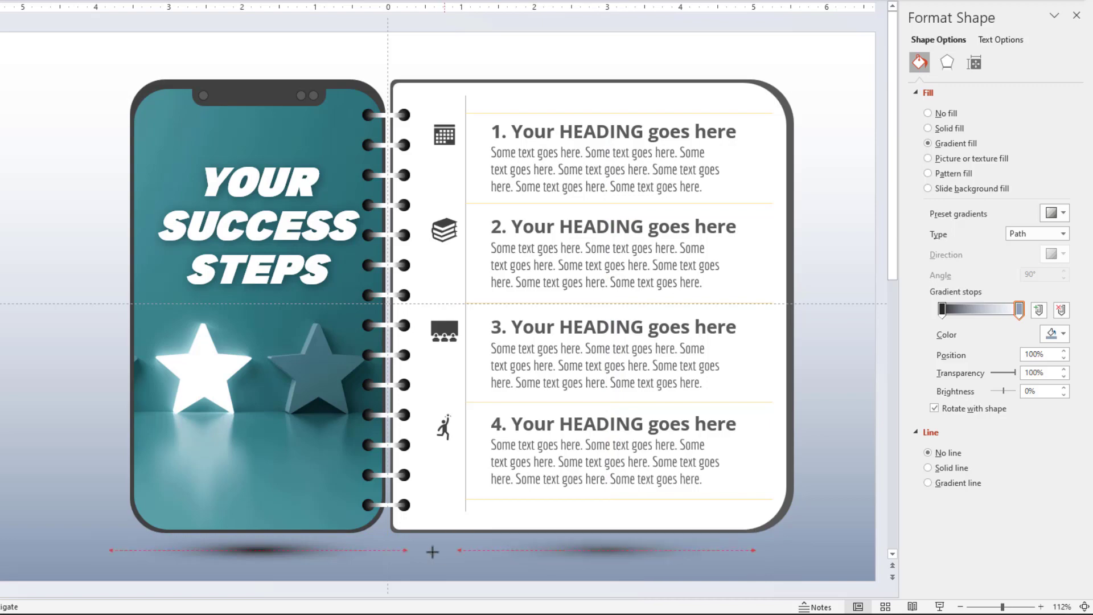
pyautogui.moveTo(586, 550)
pyautogui.mouseDown()
pyautogui.moveTo(643, 546)
pyautogui.moveTo(610, 551)
pyautogui.mouseUp()
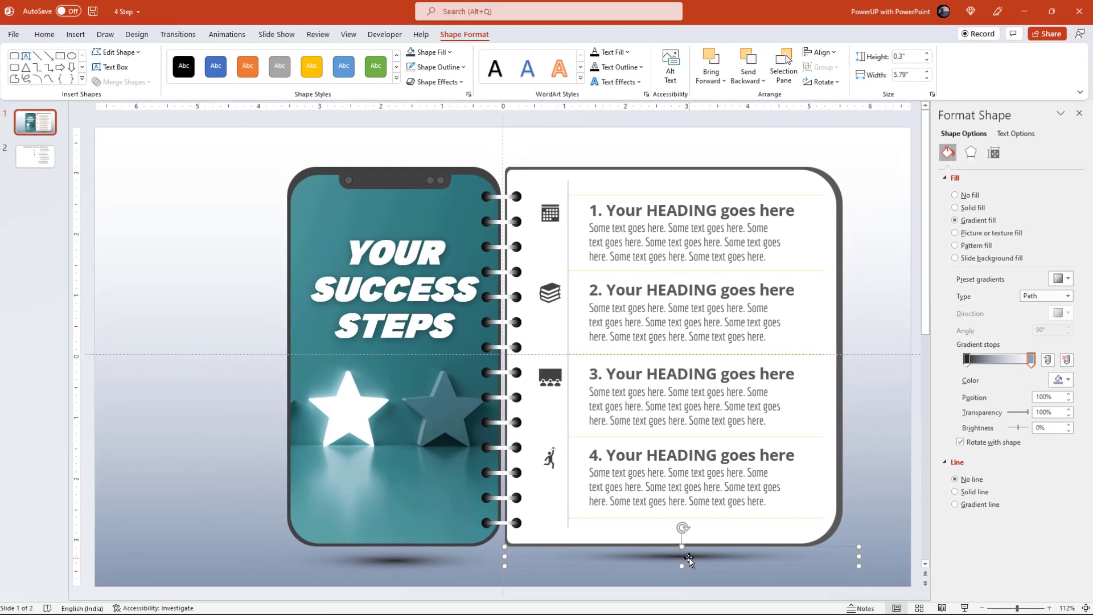
pyautogui.moveTo(689, 561); pyautogui.dragTo(688, 562)
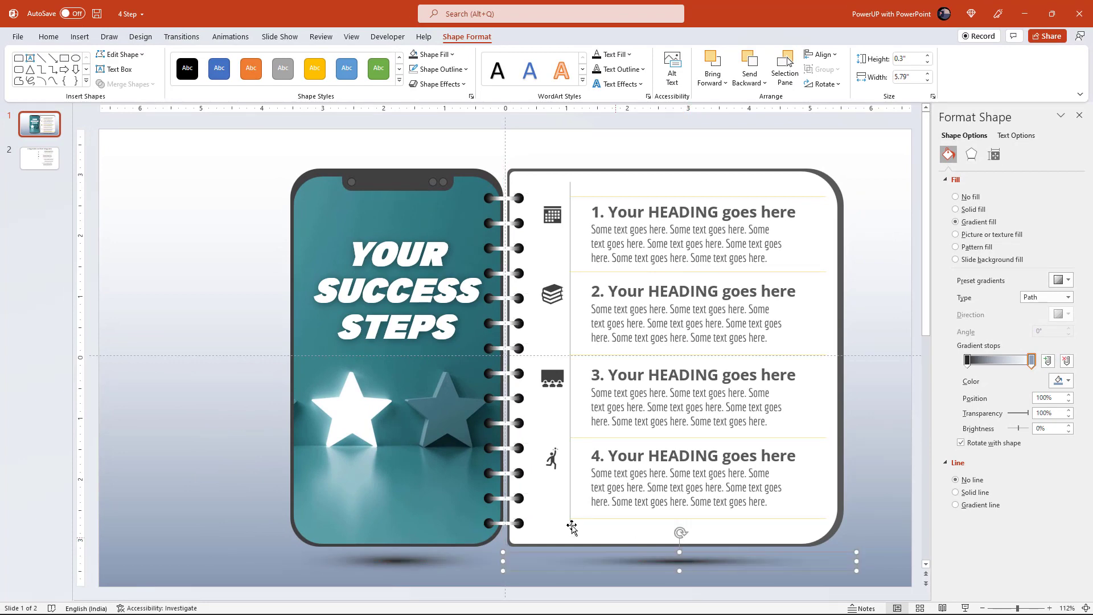
pyautogui.click(240, 441)
# Select all objects and shift the whole infographic left to recentre it
pyautogui.hotkey('ctrl', 'a')
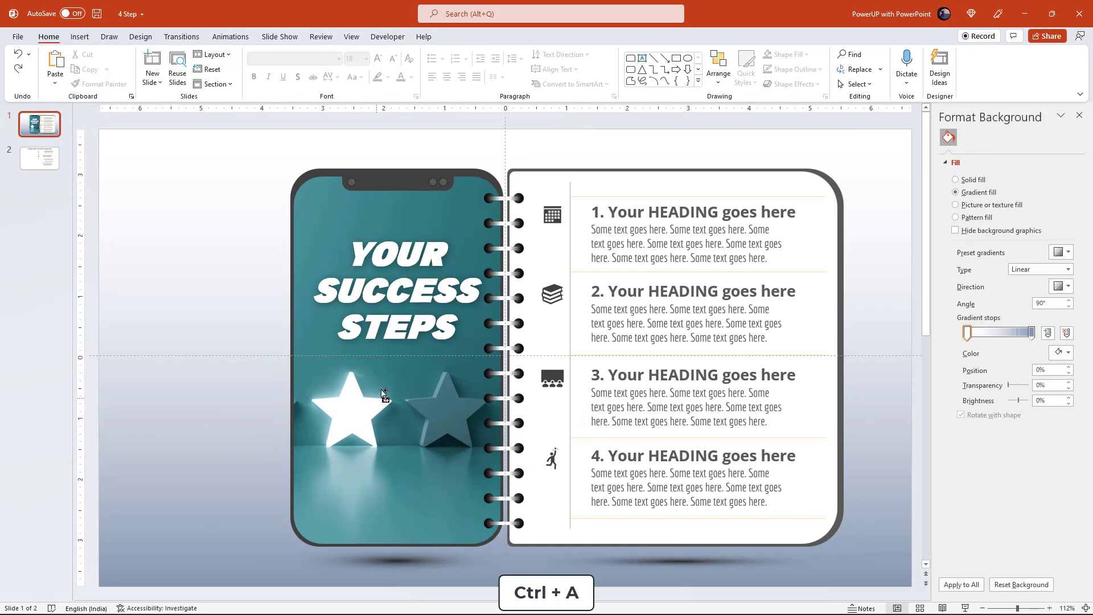
pyautogui.moveTo(395, 362); pyautogui.dragTo(330, 375)
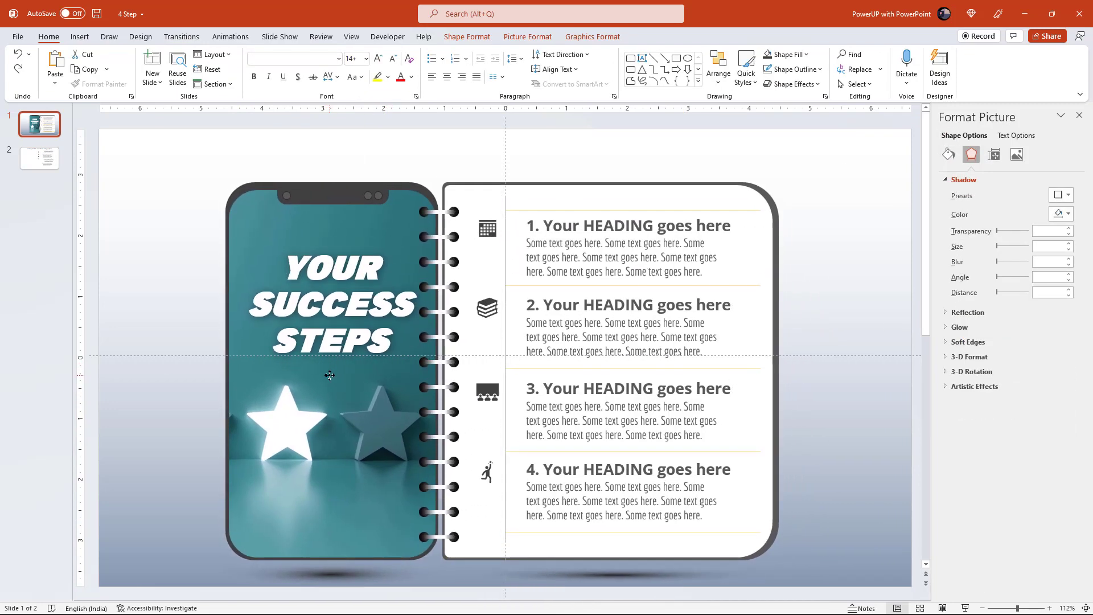
pyautogui.click(174, 305)
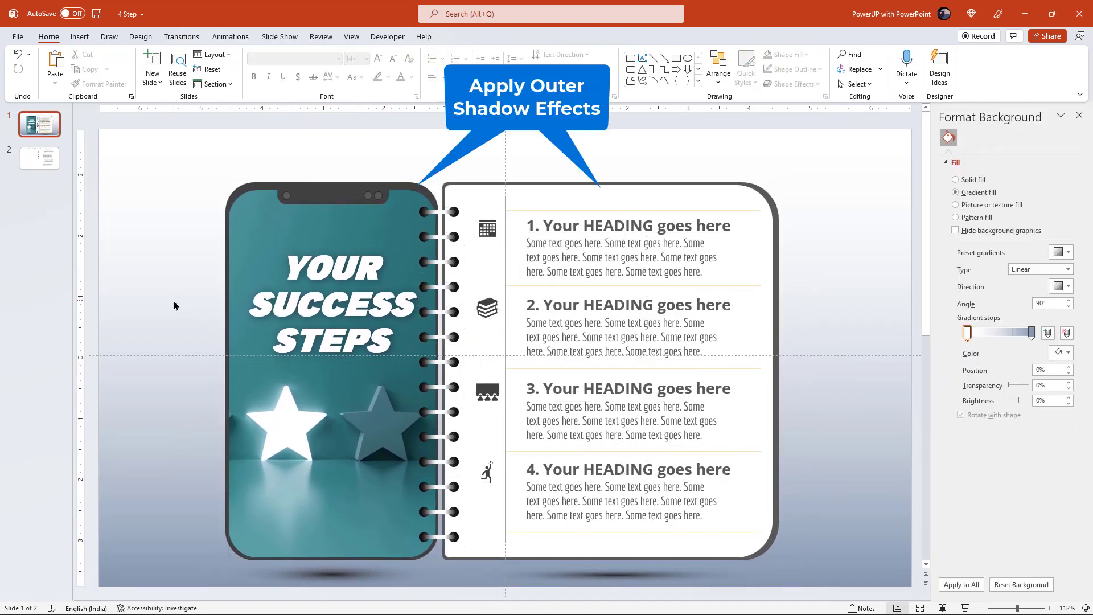
# Give the phone a centred outer shadow with 18 pt blur
pyautogui.click(239, 189)
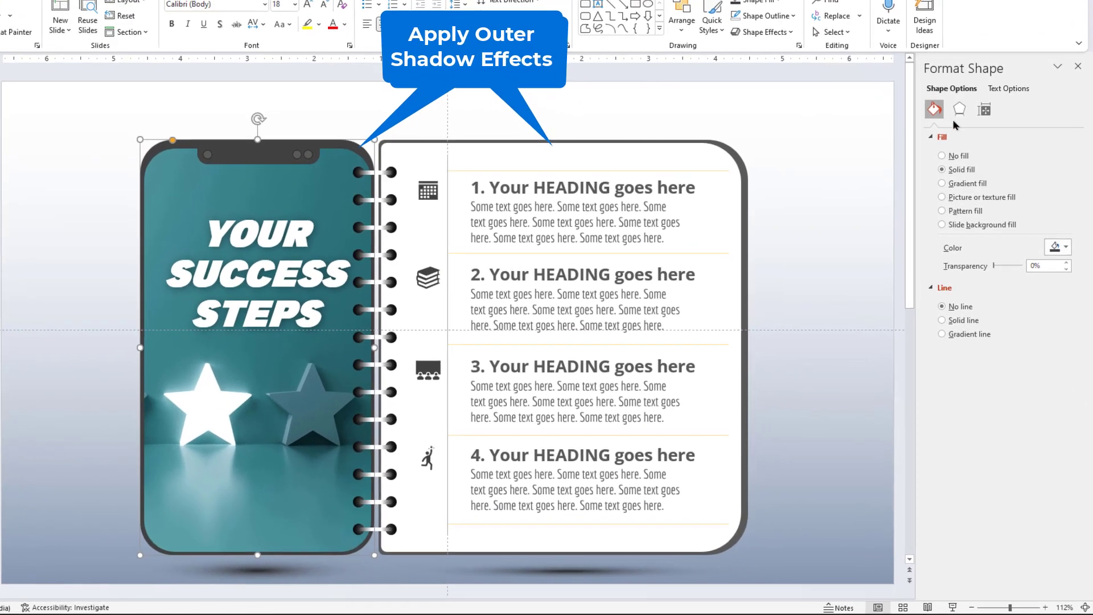
pyautogui.click(971, 154)
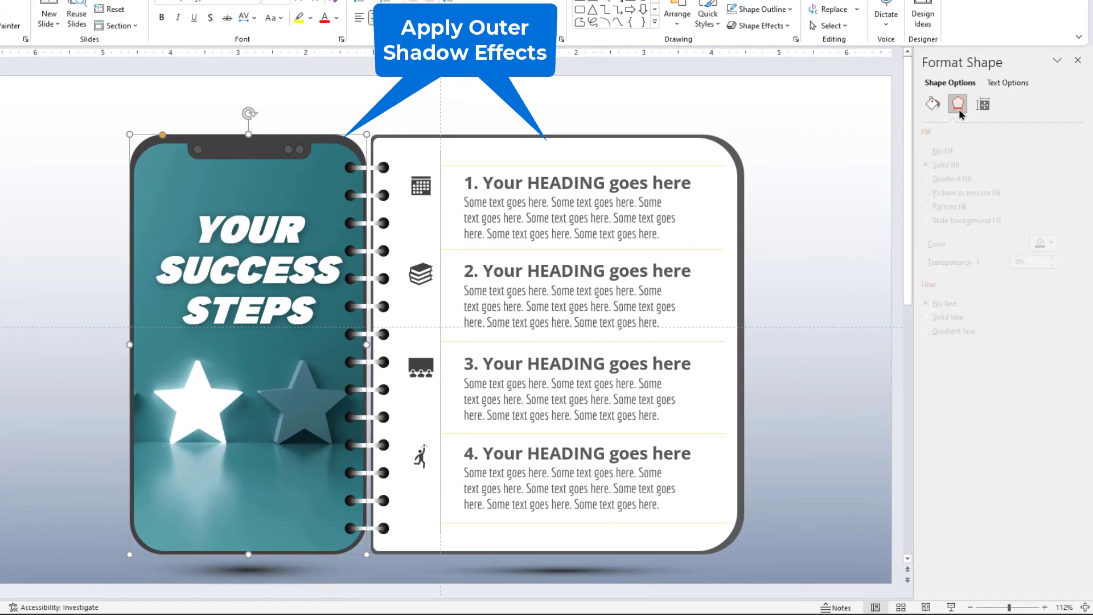
pyautogui.click(1055, 148)
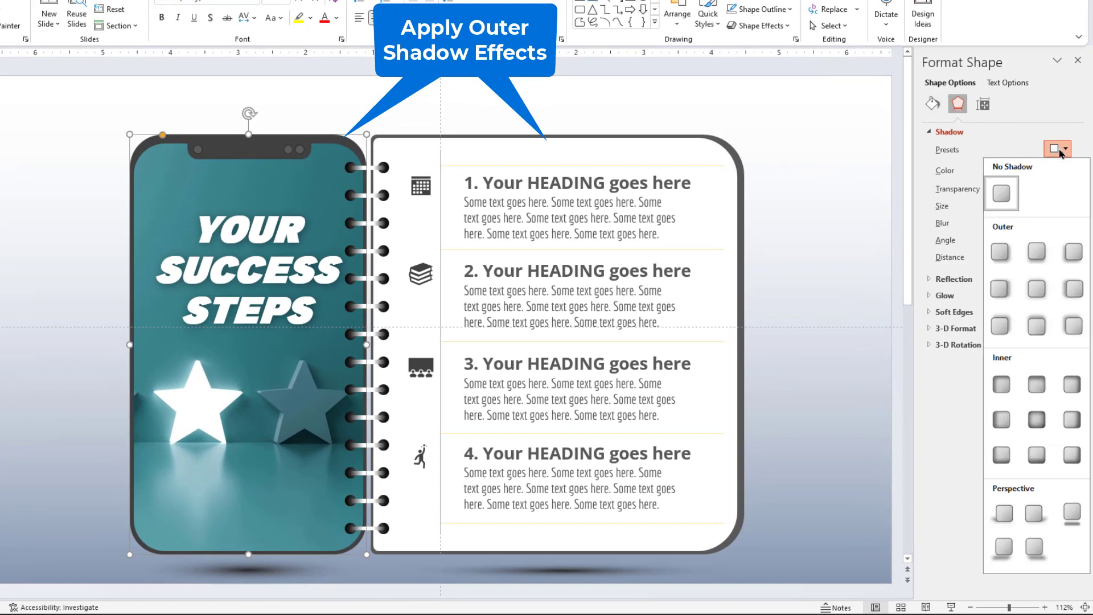
pyautogui.click(1039, 287)
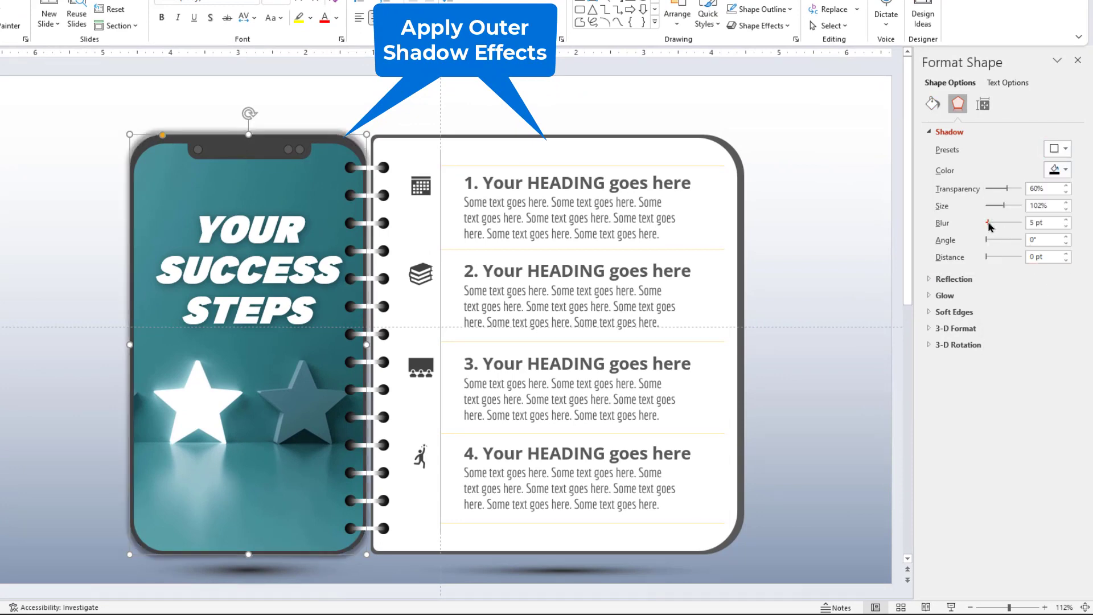
pyautogui.moveTo(988, 223); pyautogui.dragTo(992, 223)
# Give both notebook shapes an outer shadow at 40% transparency
pyautogui.click(739, 203)
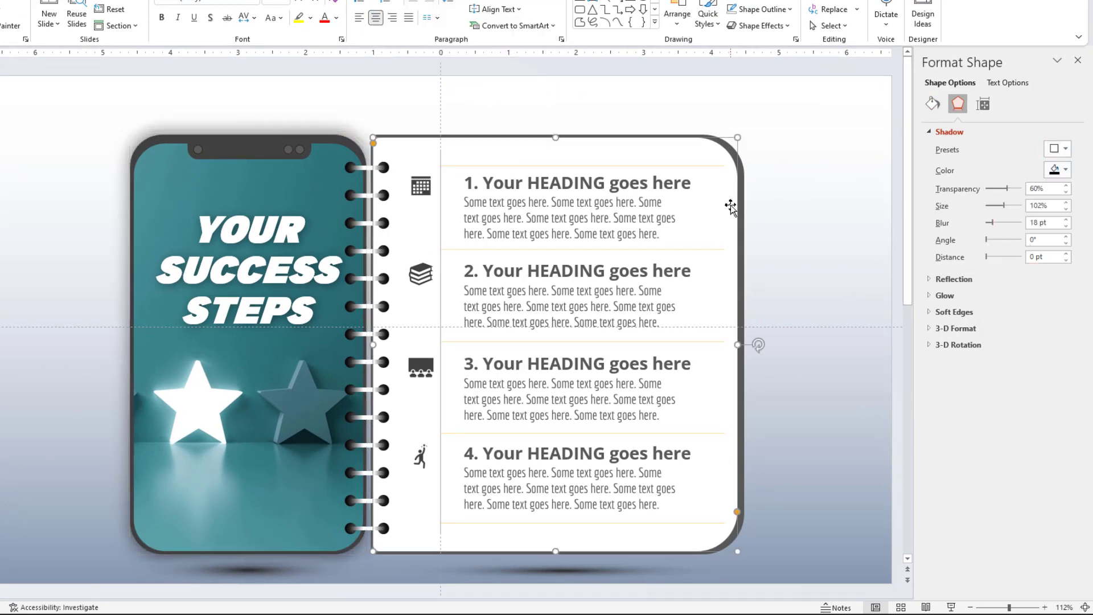
pyautogui.keyDown('shift'); pyautogui.click(739, 204); pyautogui.keyUp('shift')
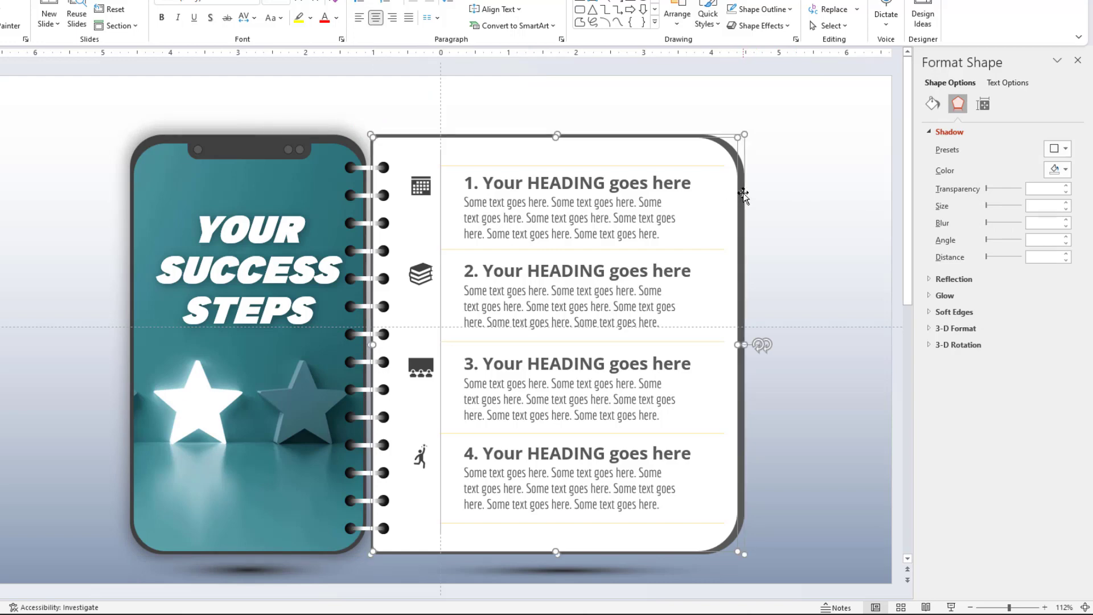
pyautogui.click(1056, 149)
pyautogui.click(1002, 290)
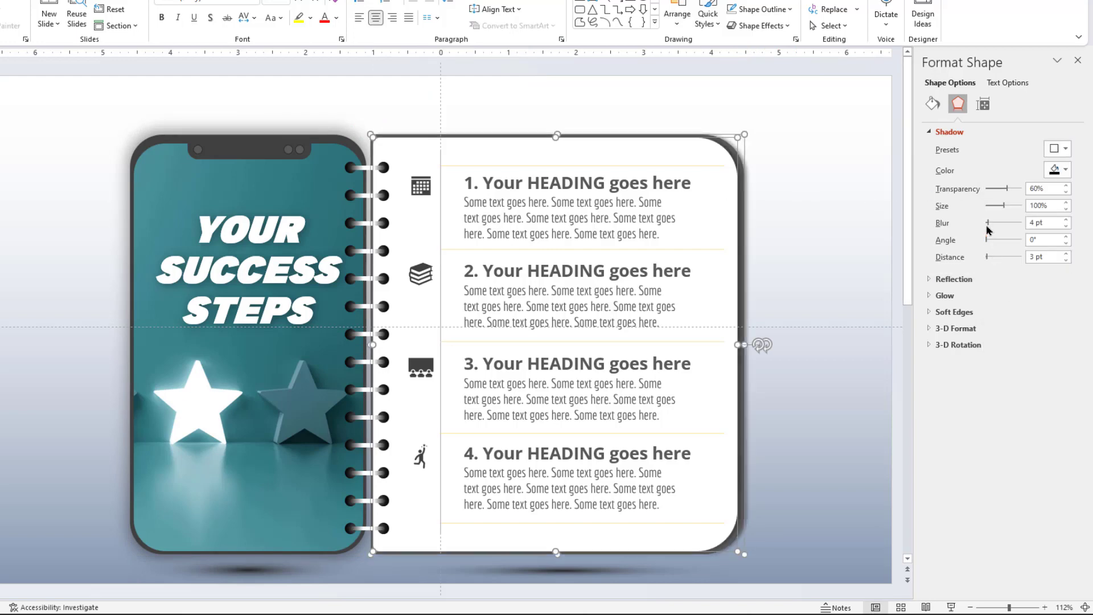
pyautogui.moveTo(1006, 190)
pyautogui.mouseDown()
pyautogui.moveTo(991, 224)
pyautogui.moveTo(1009, 190)
pyautogui.mouseUp()
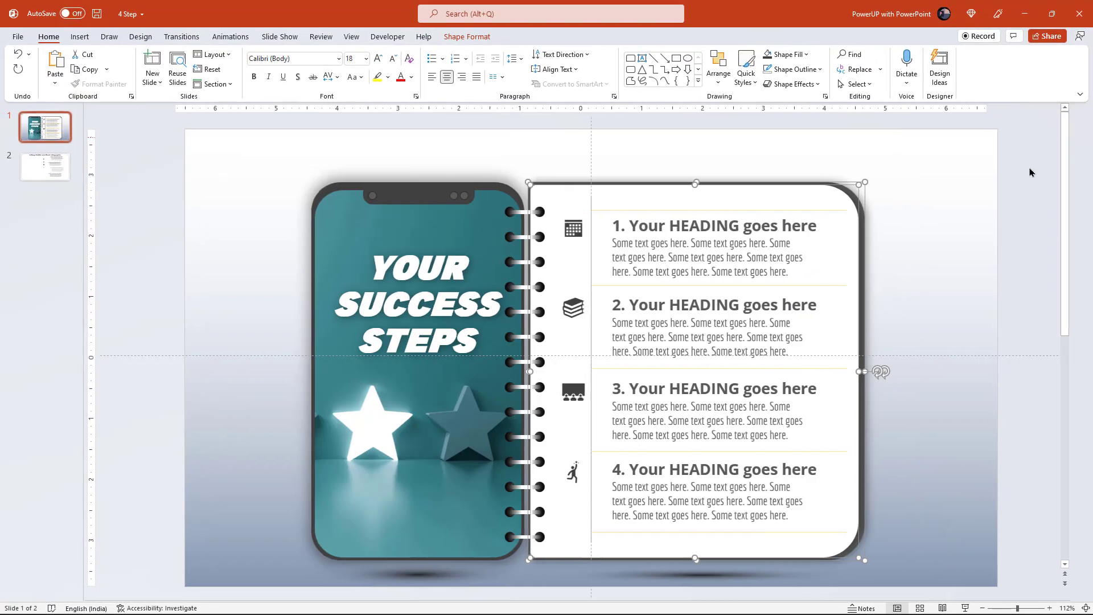
# Copy the '4 Step Mobile and Book Infographic' title to slide 1's top left, then preview the slide show
pyautogui.click(45, 168)
pyautogui.hotkey('ctrl', 'c')
pyautogui.click(46, 128)
pyautogui.hotkey('ctrl', 'v')
pyautogui.moveTo(334, 181); pyautogui.dragTo(218, 169)
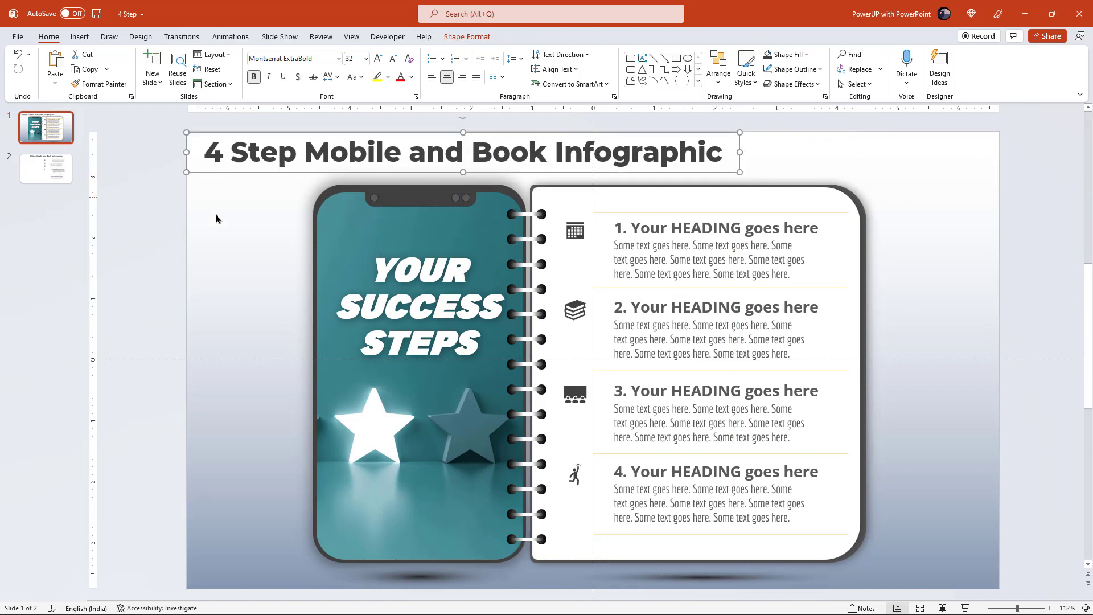
pyautogui.click(215, 248)
pyautogui.press('F5')
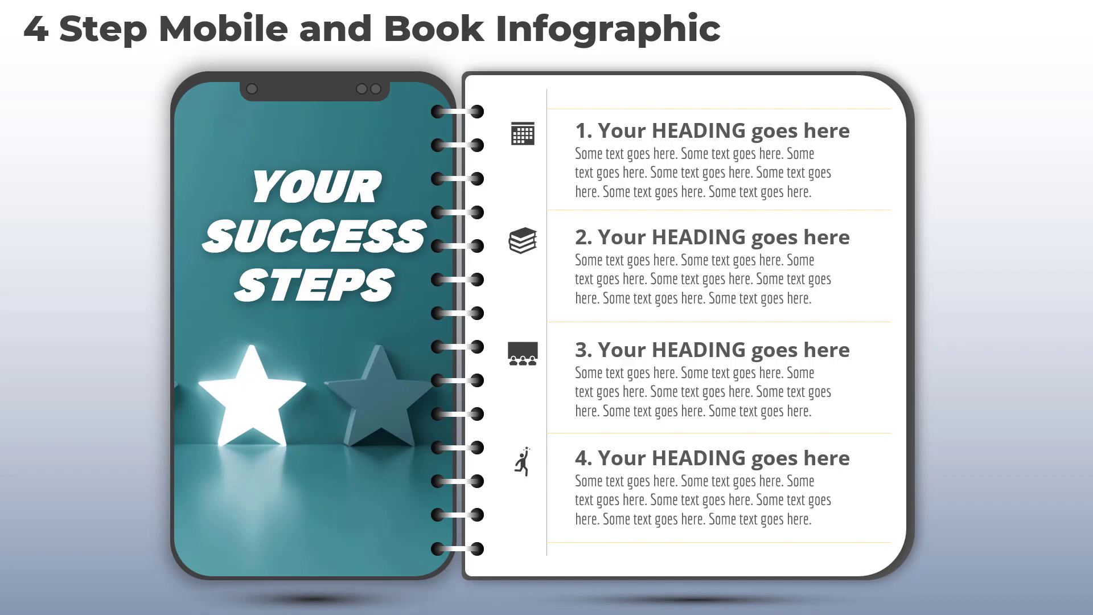
pyautogui.press('Escape')
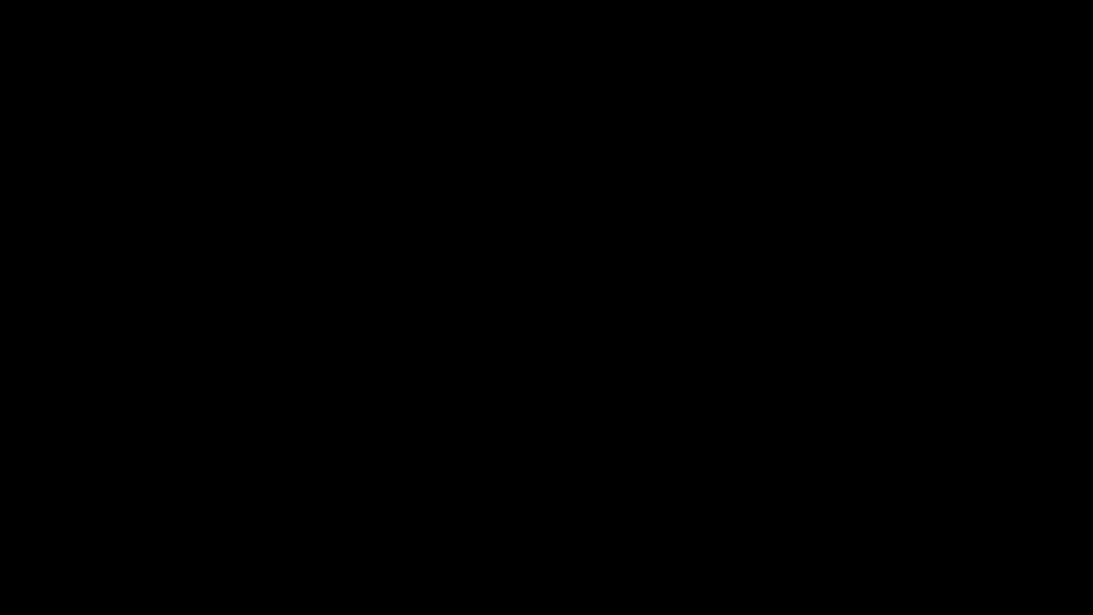